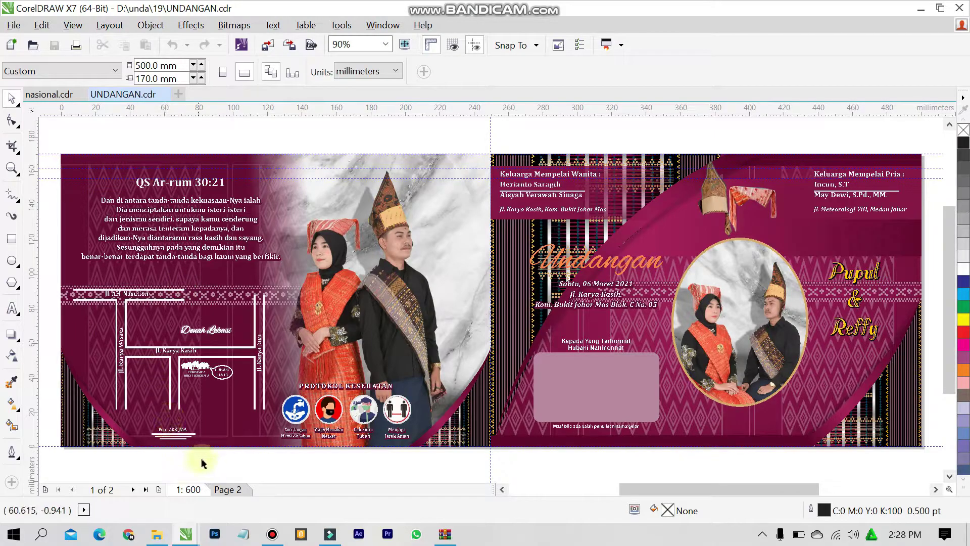
# Step: Review the layouts of both invitation pages and return to page 1, leaving the document's default object properties unaltered
pyautogui.click(219, 489)
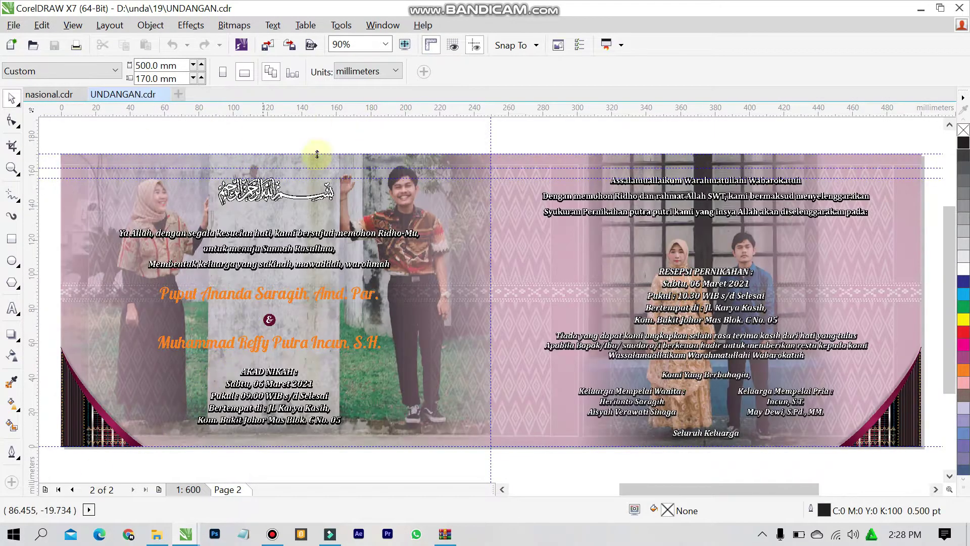
pyautogui.click(200, 489)
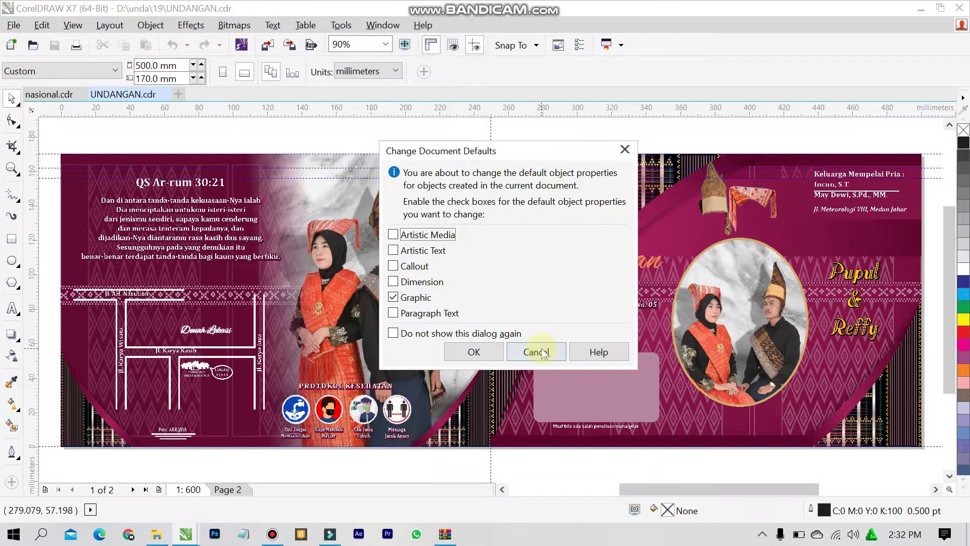
pyautogui.click(537, 352)
pyautogui.click(707, 305)
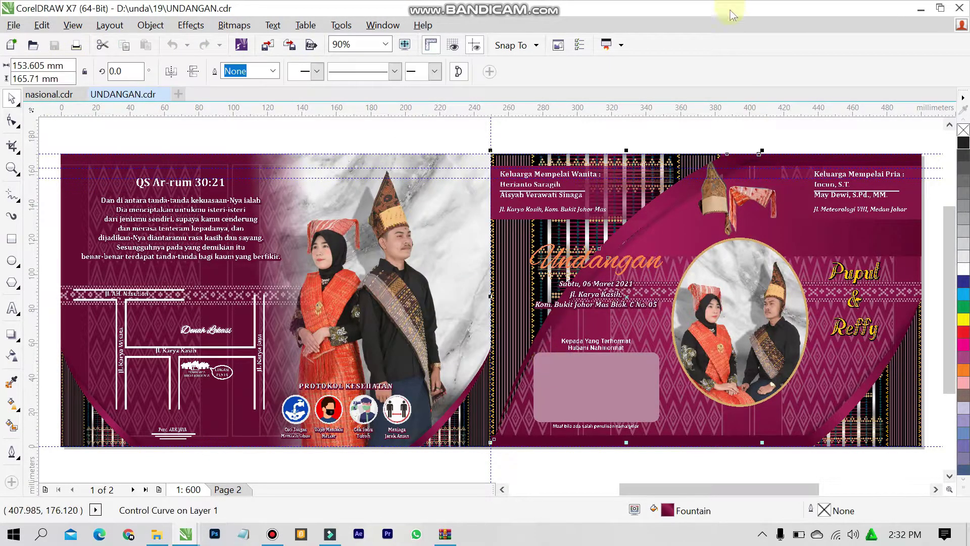
pyautogui.click(639, 140)
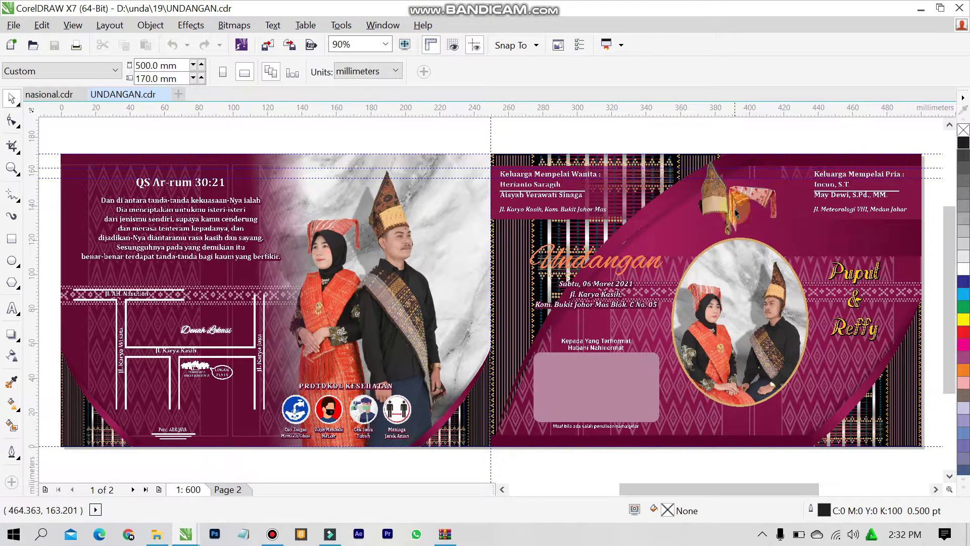
pyautogui.click(217, 491)
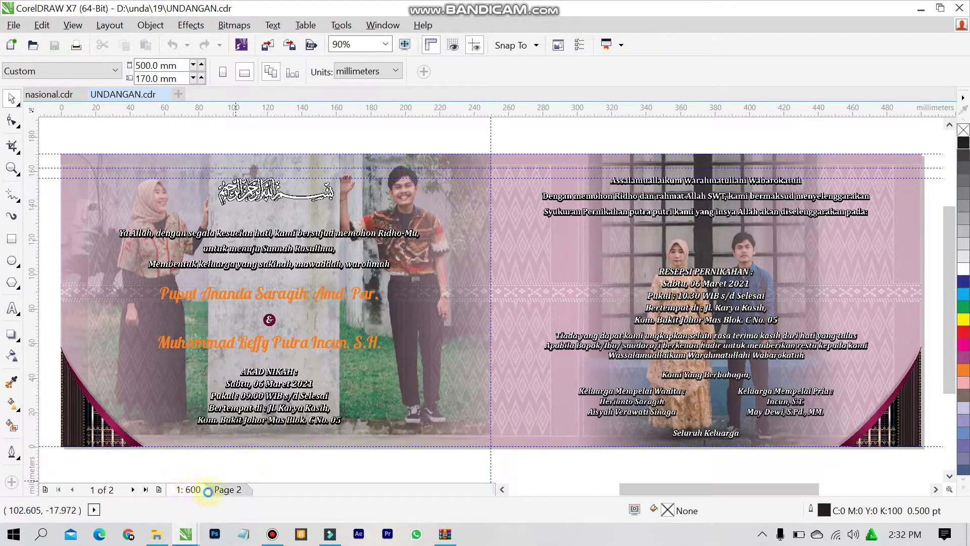
pyautogui.click(207, 491)
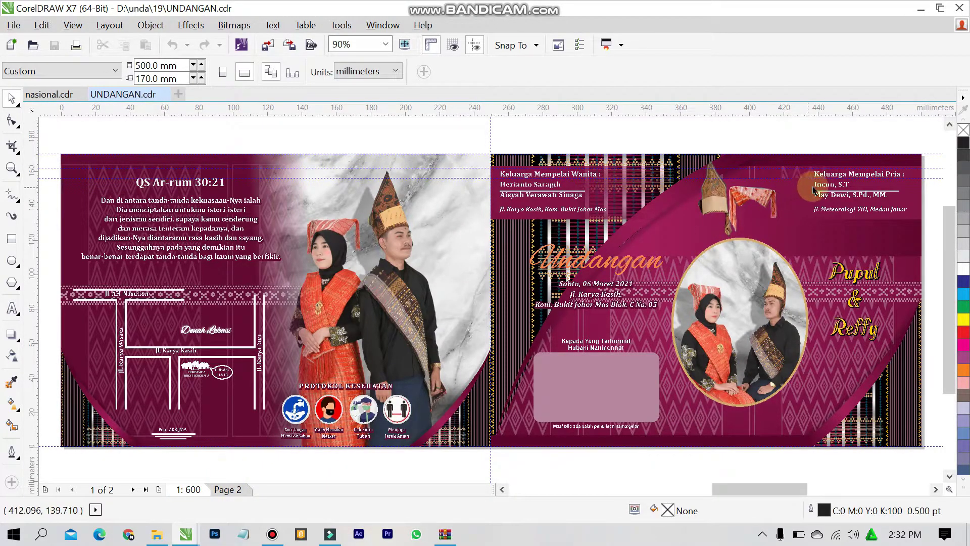
# Step: Examine the translucent rectangle behind the bride's family details on the front cover, then clear the selection
pyautogui.scroll(3, 814, 190)
pyautogui.click(360, 209)
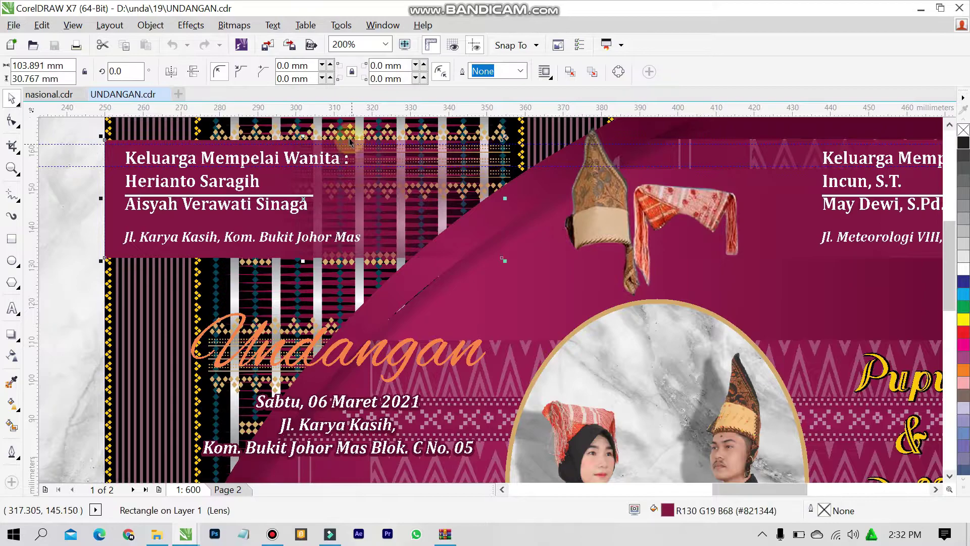
pyautogui.scroll(-3, 348, 151)
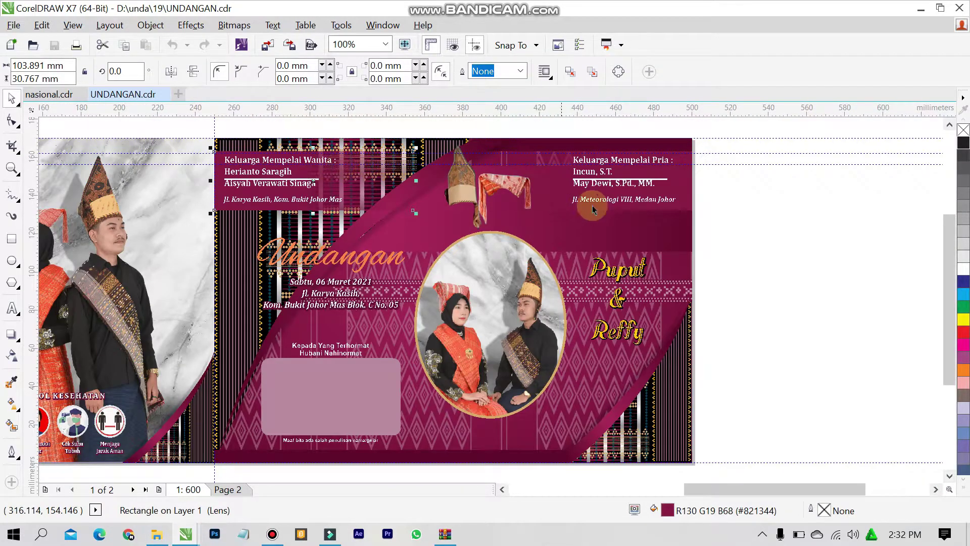
pyautogui.click(721, 195)
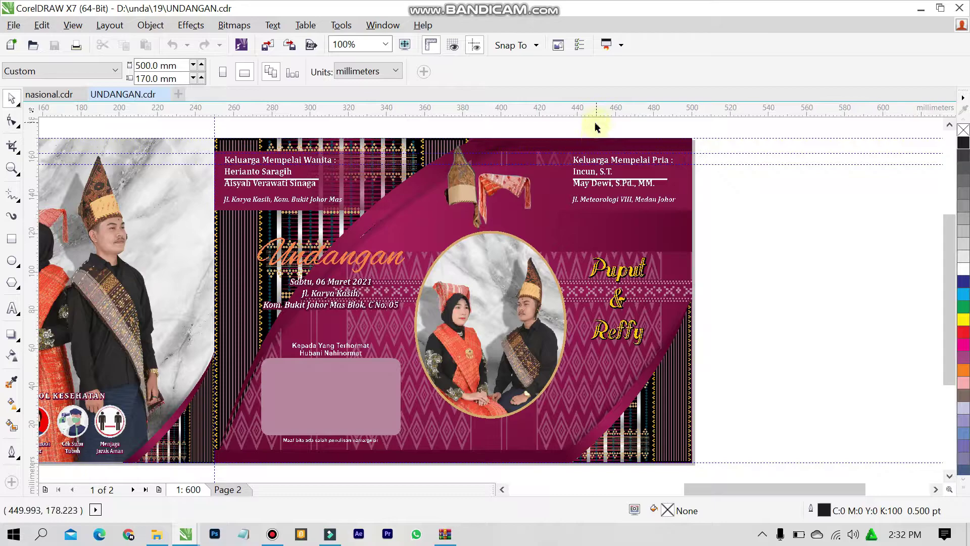
# Step: Check the font settings of the "Keluarga Mempelai Pria" text block and the address line beneath it
pyautogui.scroll(2, 593, 134)
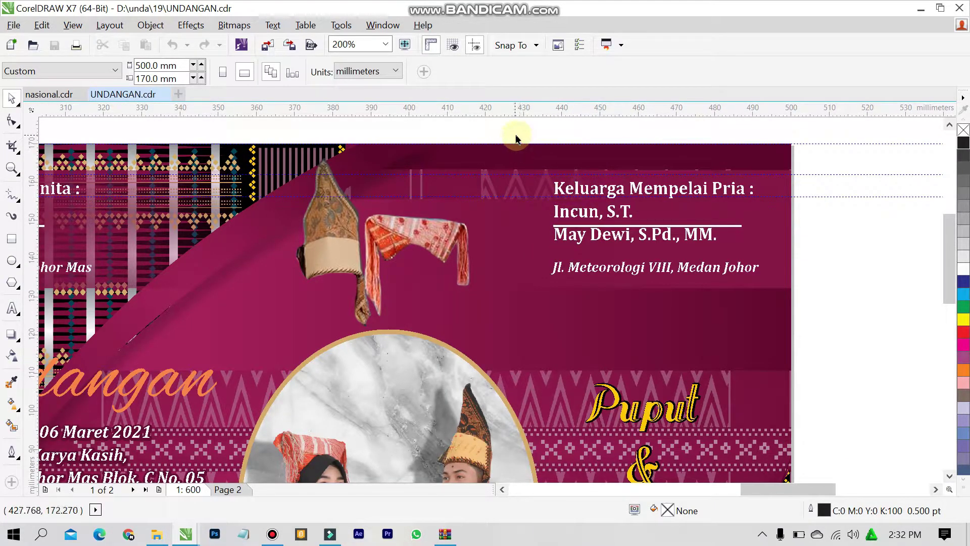
pyautogui.doubleClick(580, 190)
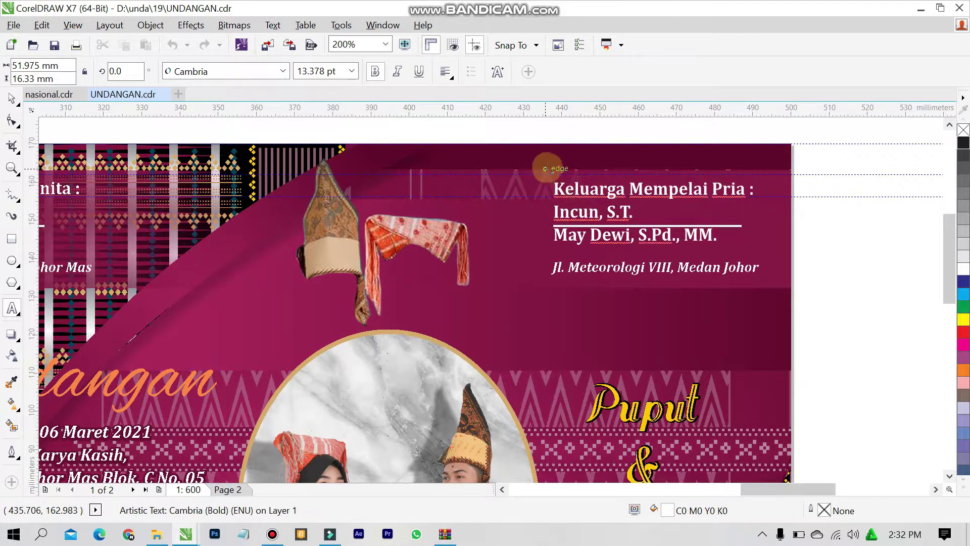
pyautogui.hotkey('ctrl', 'a')
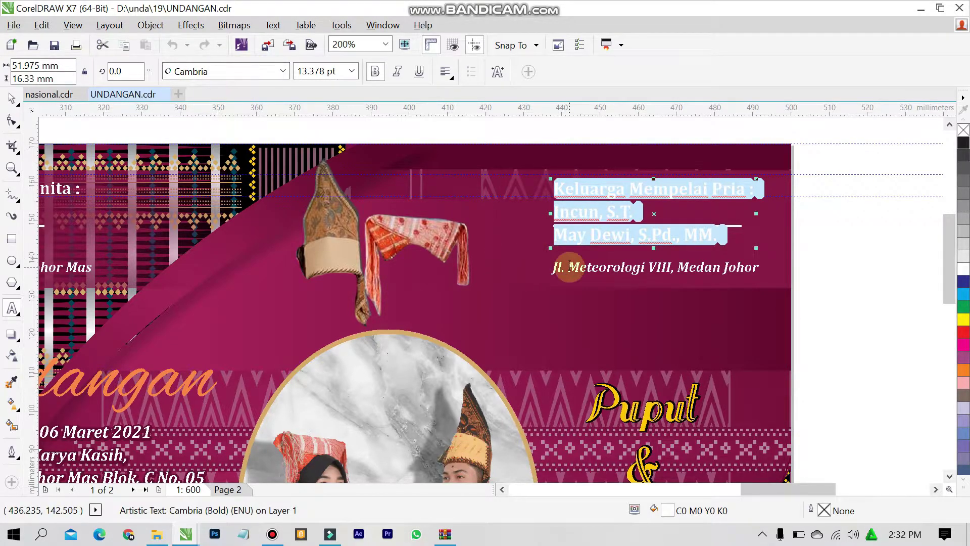
pyautogui.click(571, 267)
pyautogui.moveTo(554, 267); pyautogui.dragTo(759, 268)
pyautogui.click(655, 273)
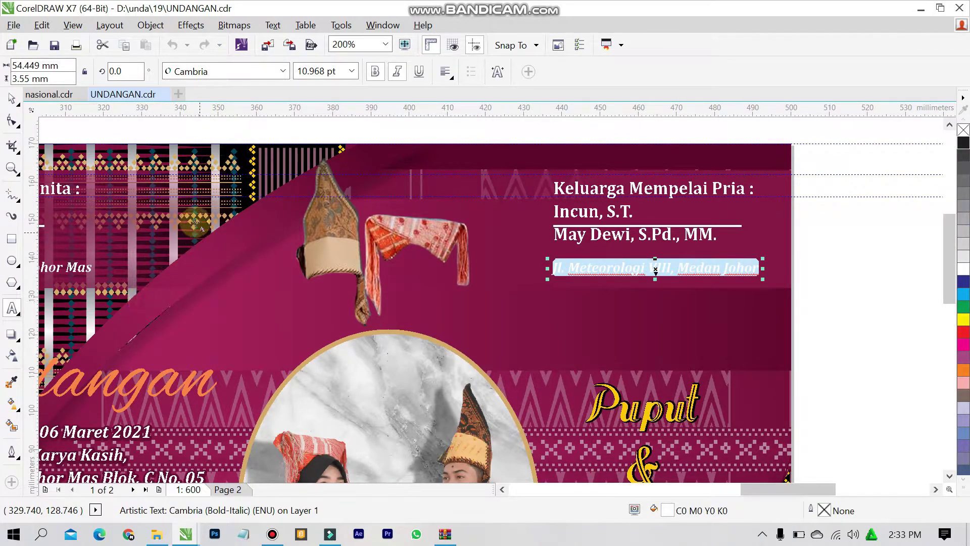
# Step: Check the font settings of the couple's names beside the oval photo on the front cover
pyautogui.click(949, 474)
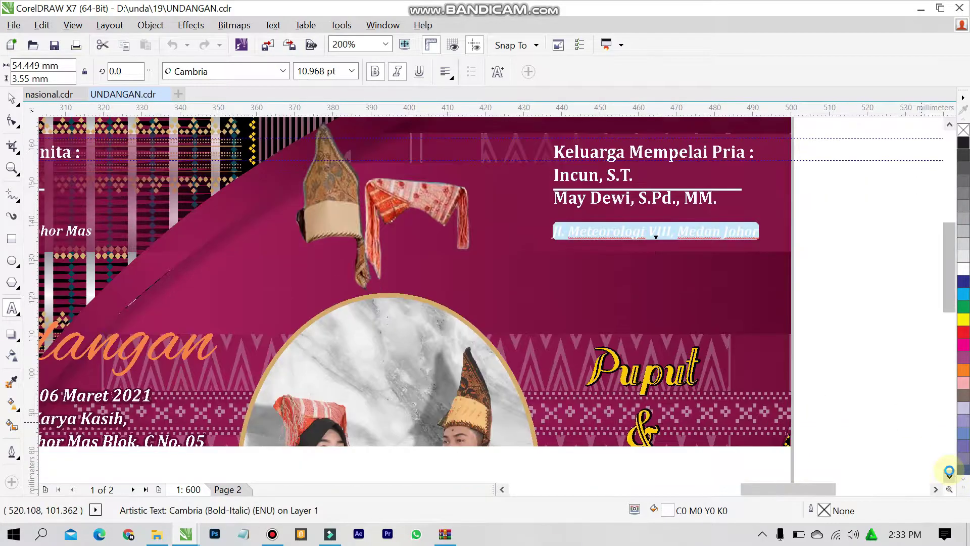
pyautogui.scroll(-8, 950, 472)
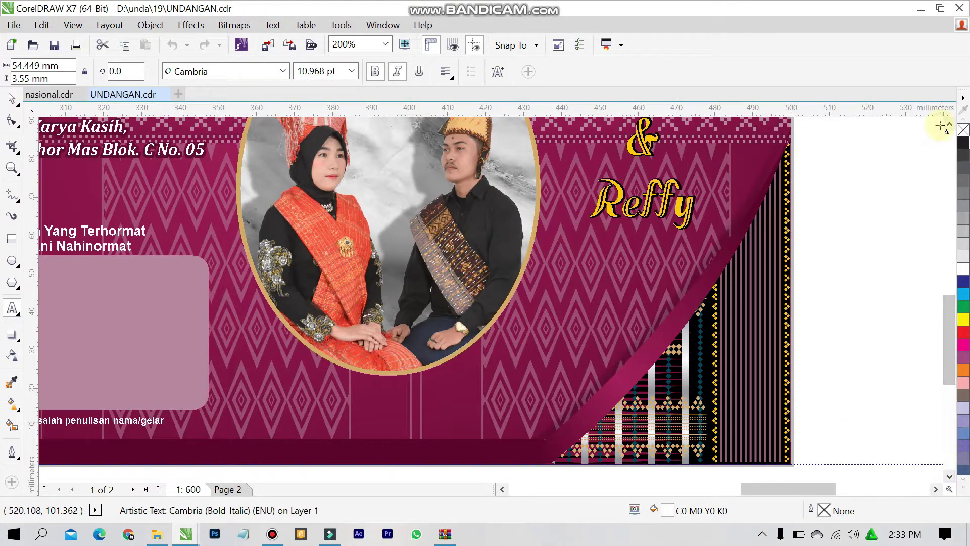
pyautogui.scroll(4, 948, 125)
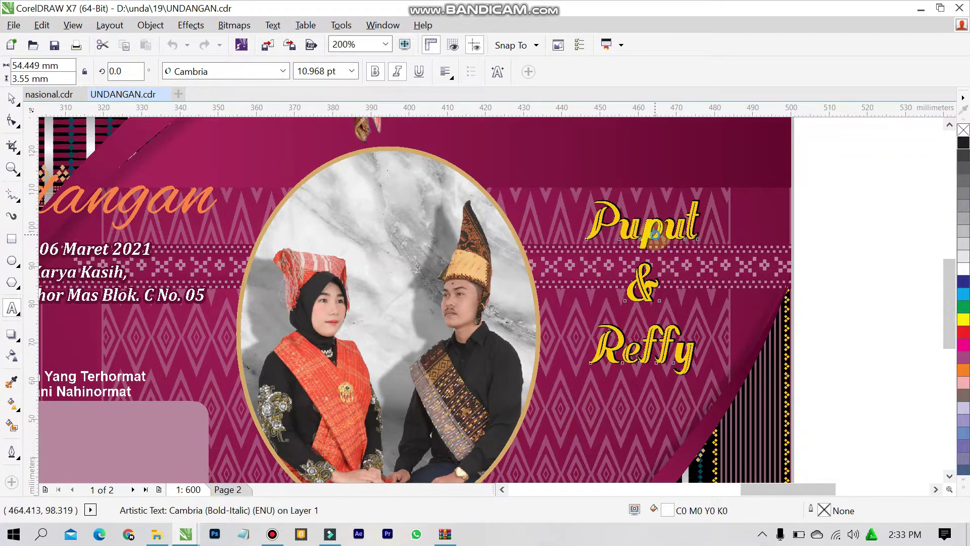
pyautogui.doubleClick(655, 233)
pyautogui.hotkey('ctrl', 'a')
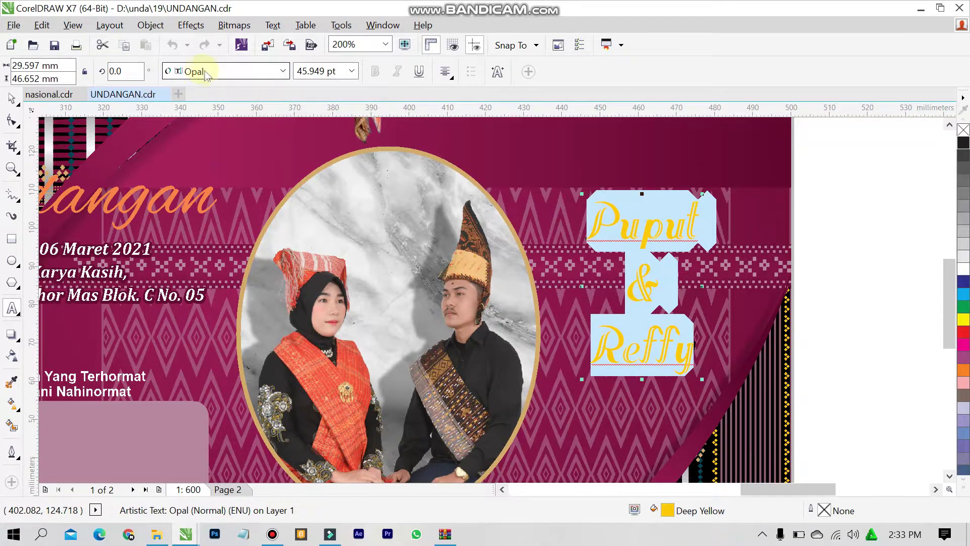
# Step: Check the font settings of the "Keluarga Mempelai Wanita" text block and the address line beneath it
pyautogui.scroll(-1, 340, 194)
pyautogui.scroll(-1, 323, 218)
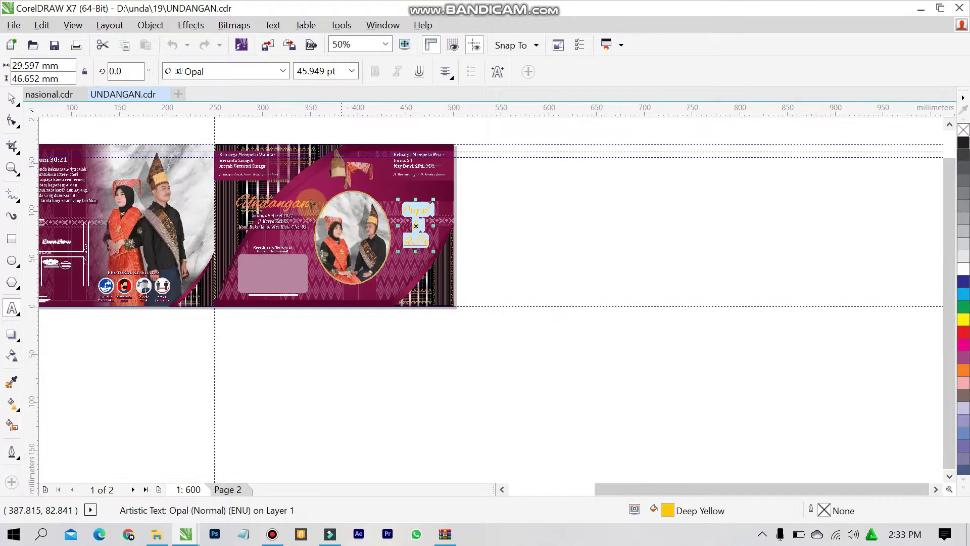
pyautogui.scroll(1, 230, 144)
pyautogui.scroll(1, 230, 144)
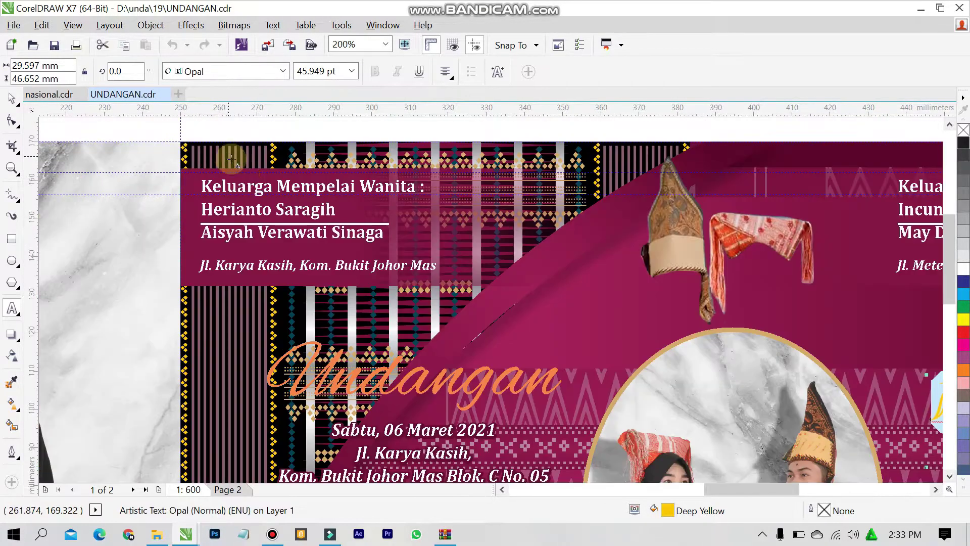
pyautogui.doubleClick(266, 186)
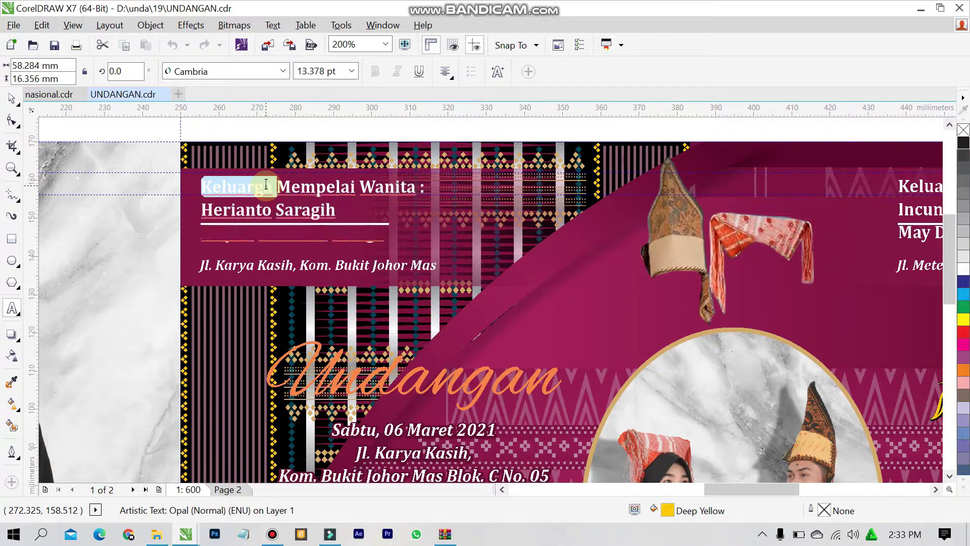
pyautogui.hotkey('ctrl', 'a')
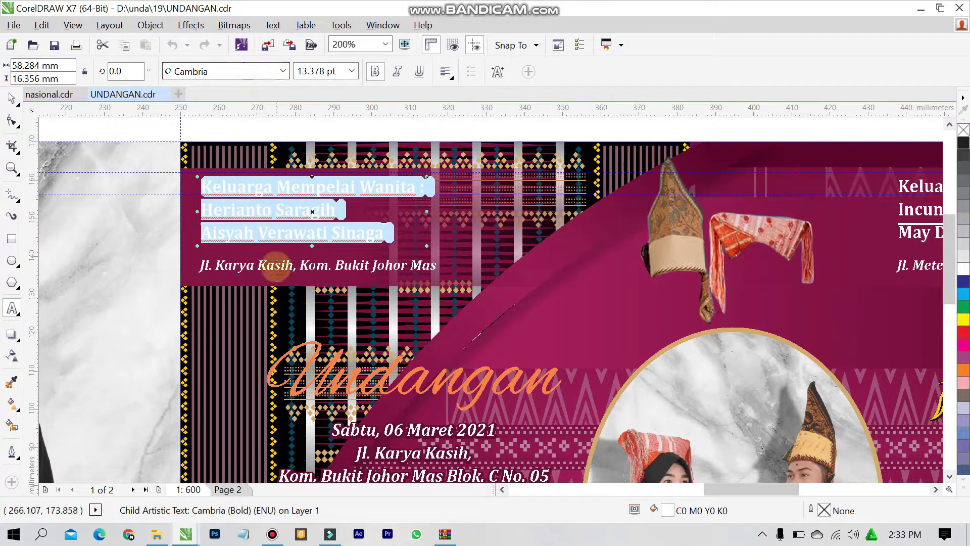
pyautogui.press('Right')
pyautogui.hotkey('ctrl', 'shift', 'Left')
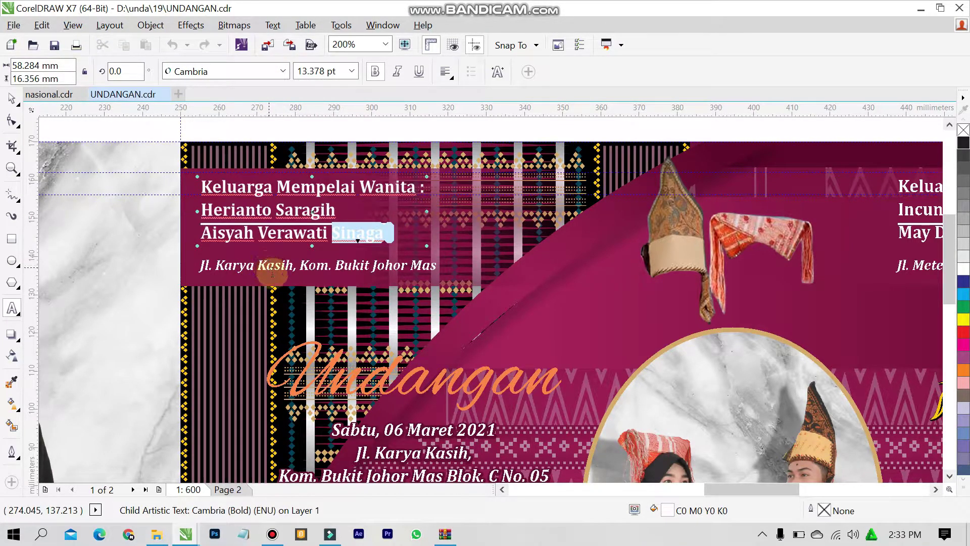
pyautogui.click(271, 268)
pyautogui.doubleClick(271, 267)
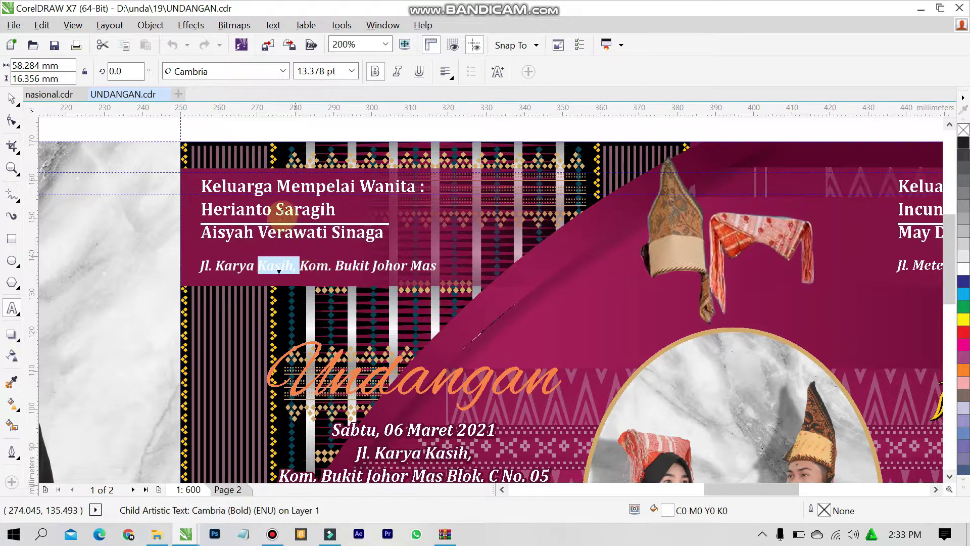
pyautogui.hotkey('ctrl', 'a')
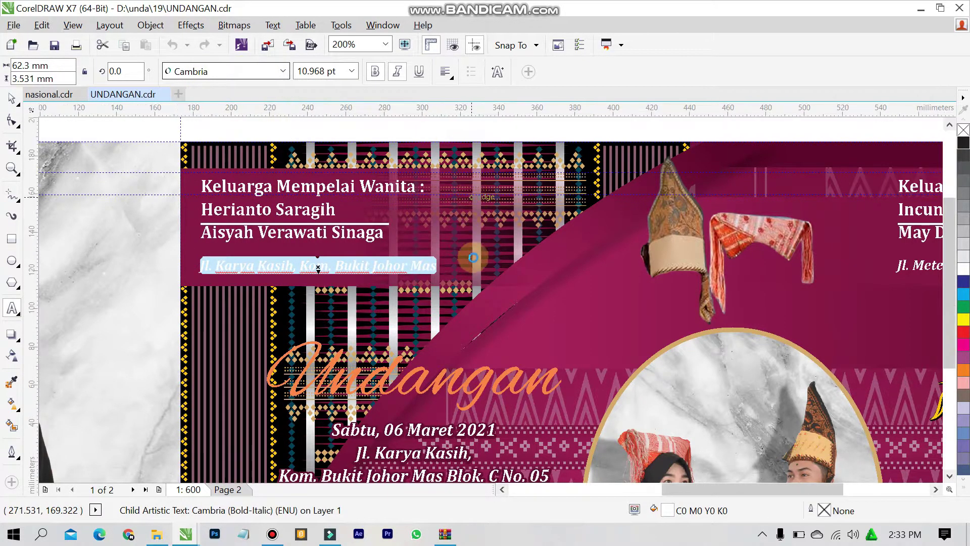
# Step: Check the font settings of the "Undangan" title and the event date and address text below it
pyautogui.scroll(-2, 473, 302)
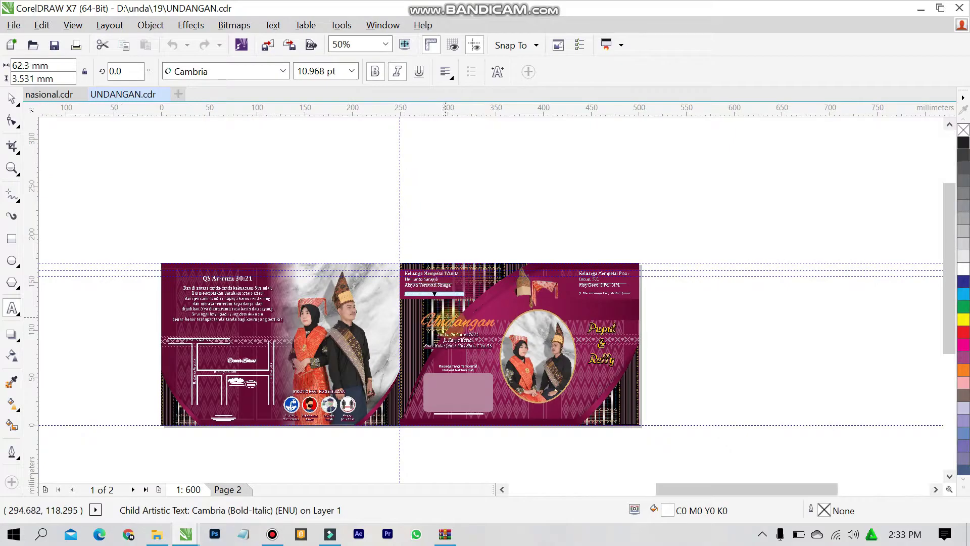
pyautogui.scroll(1, 434, 294)
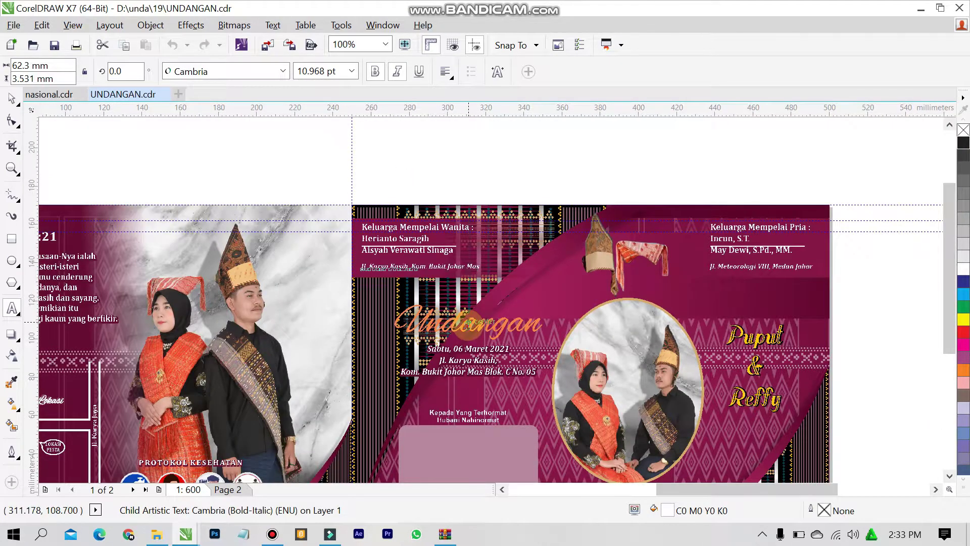
pyautogui.doubleClick(482, 346)
pyautogui.click(483, 334)
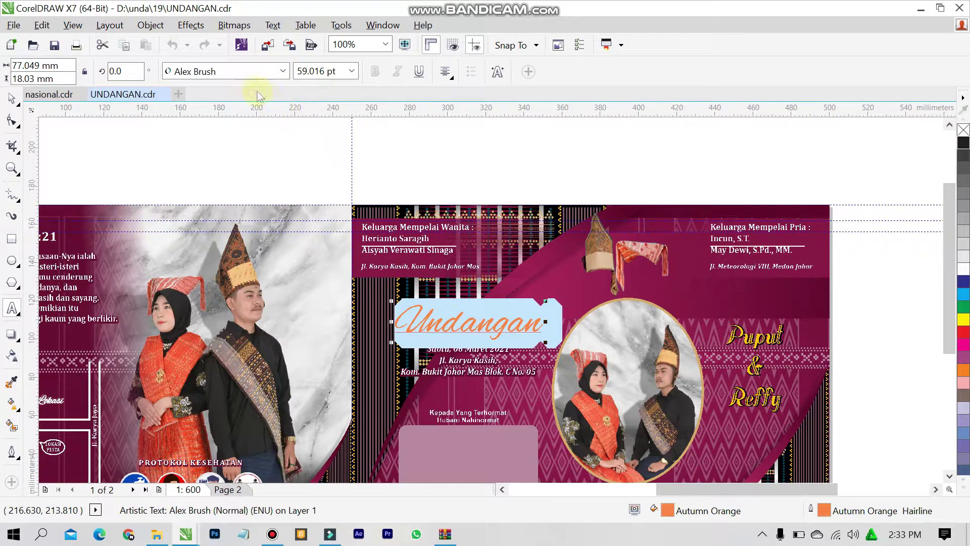
pyautogui.click(480, 373)
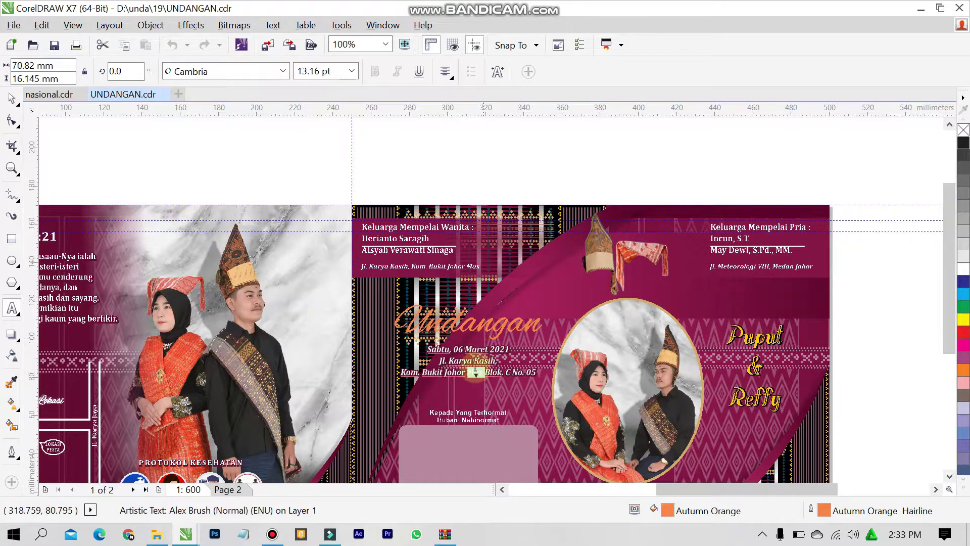
pyautogui.hotkey('ctrl', 'a')
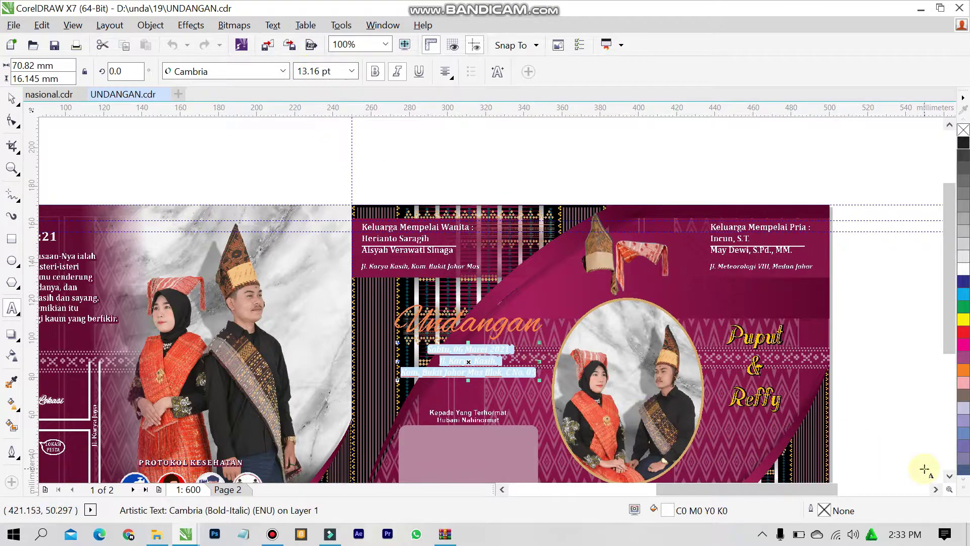
# Step: Check the font settings of the "Kepada Yang Terhormat" text above the recipient box and the apology note below it
pyautogui.click(949, 477)
pyautogui.scroll(-3, 949, 477)
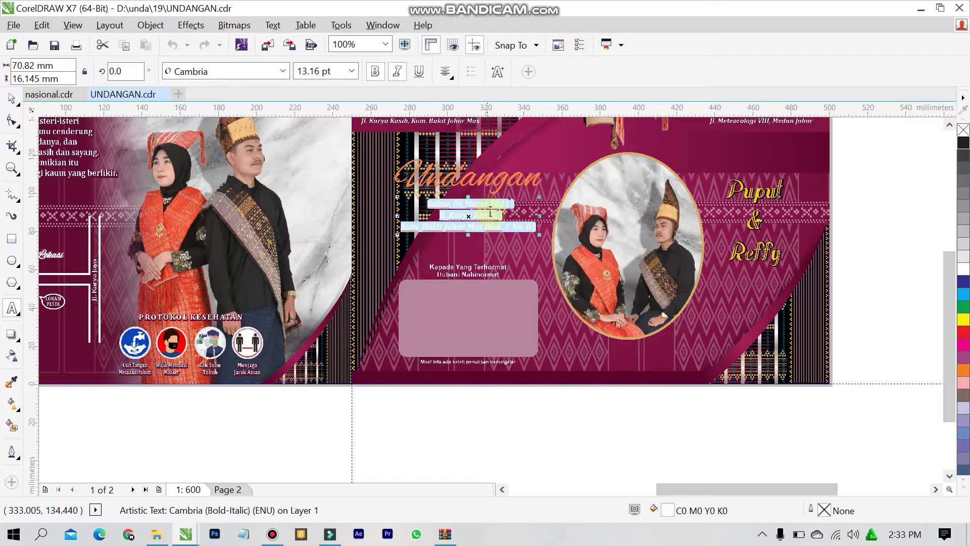
pyautogui.doubleClick(488, 267)
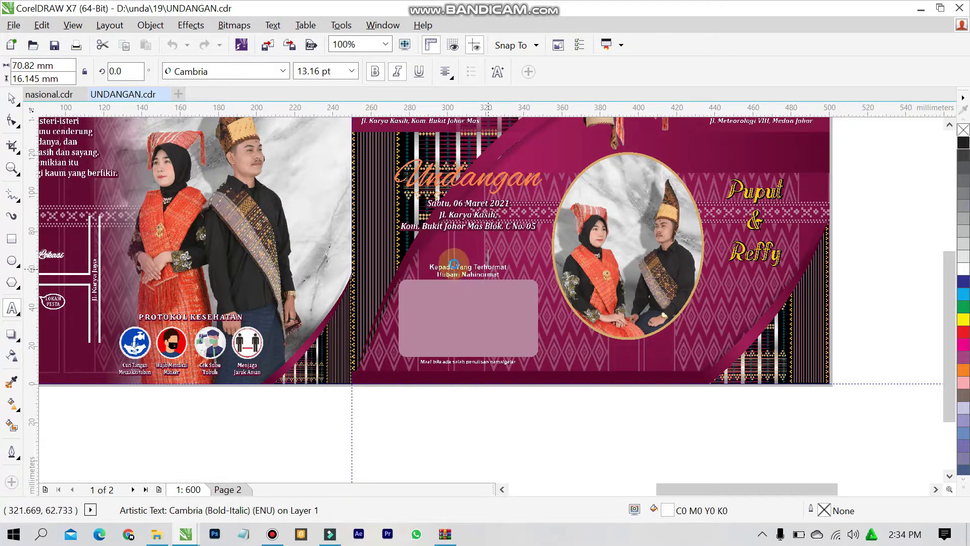
pyautogui.click(477, 264)
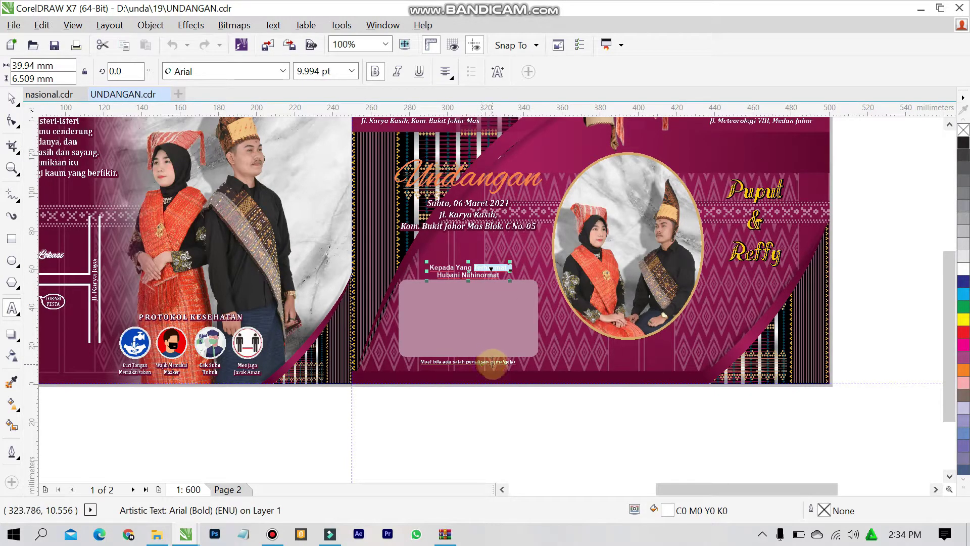
pyautogui.scroll(2, 493, 363)
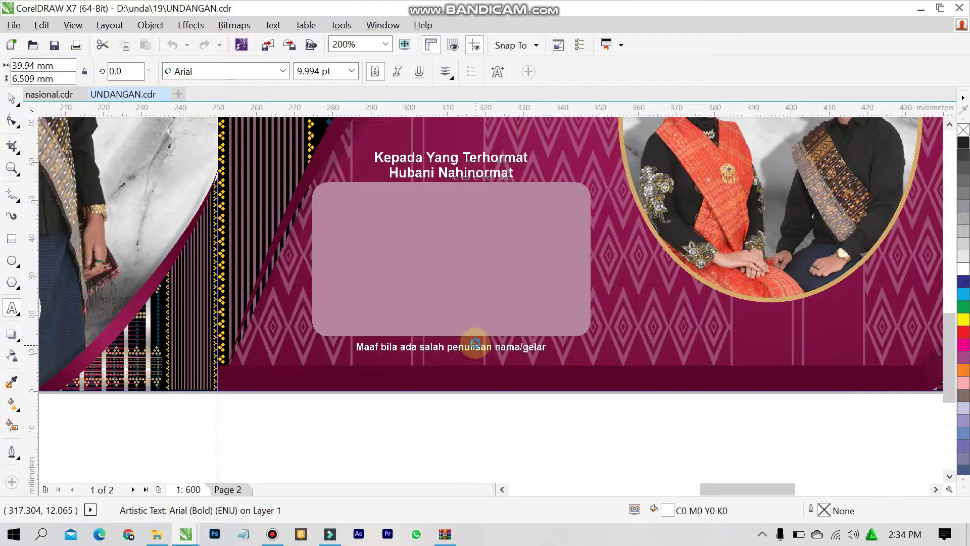
pyautogui.doubleClick(460, 348)
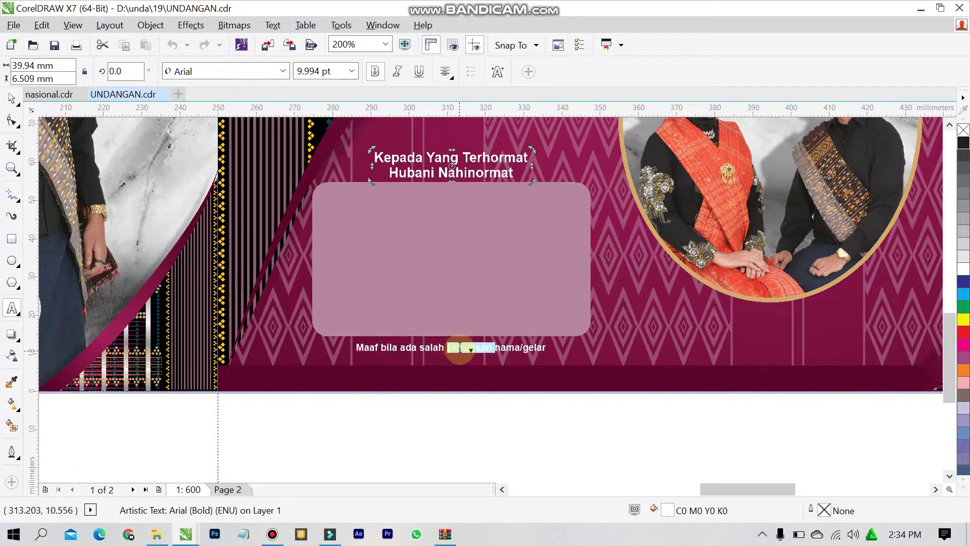
pyautogui.hotkey('ctrl', 'a')
pyautogui.scroll(-3, 336, 189)
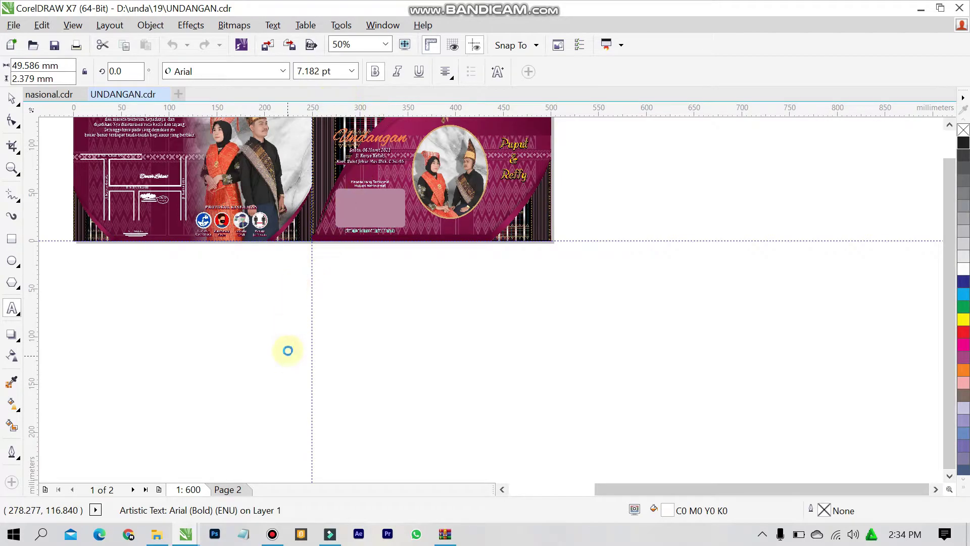
# Step: Ungroup the "QS Ar-rum 30:21" heading and the verse text beneath it on the back cover
pyautogui.click(385, 44)
pyautogui.click(379, 59)
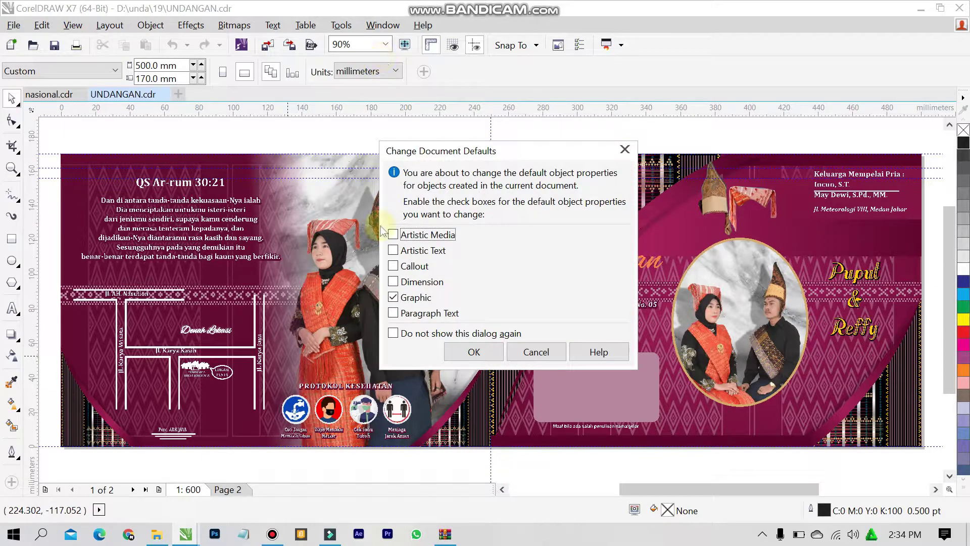
pyautogui.click(536, 351)
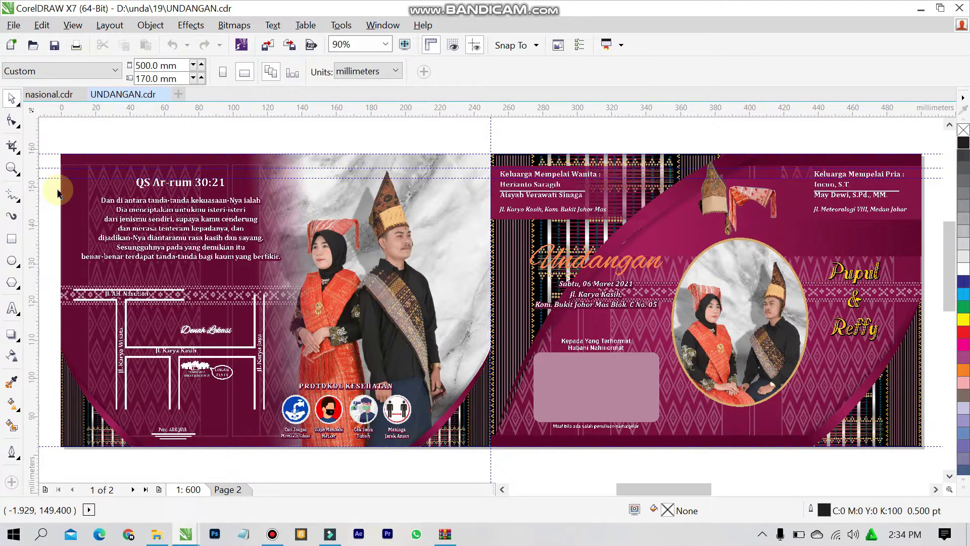
pyautogui.scroll(2, 57, 192)
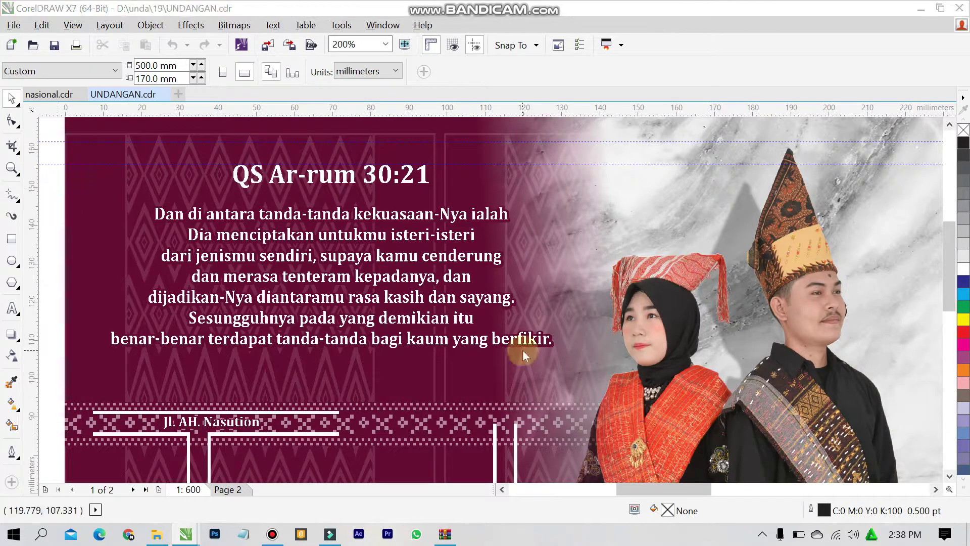
pyautogui.press('F12')
pyautogui.click(534, 352)
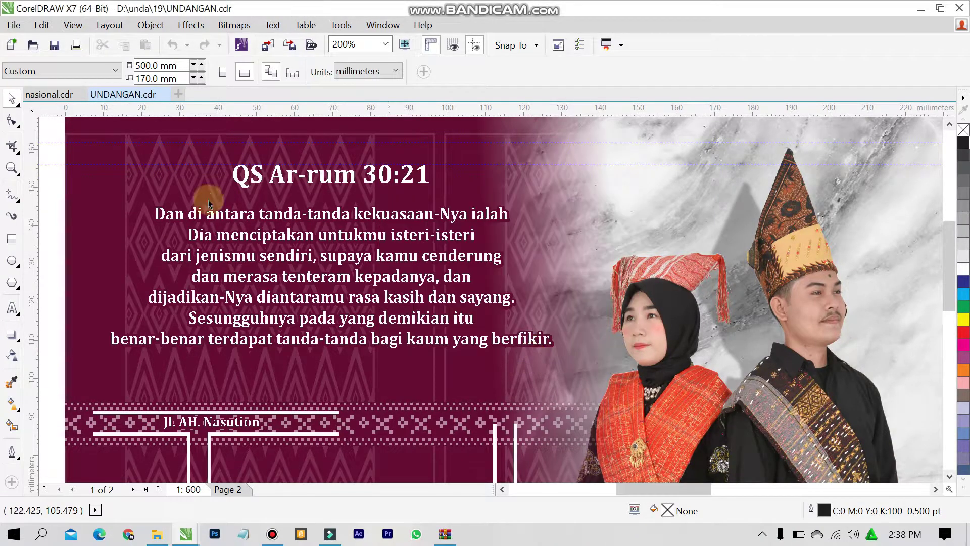
pyautogui.click(311, 178)
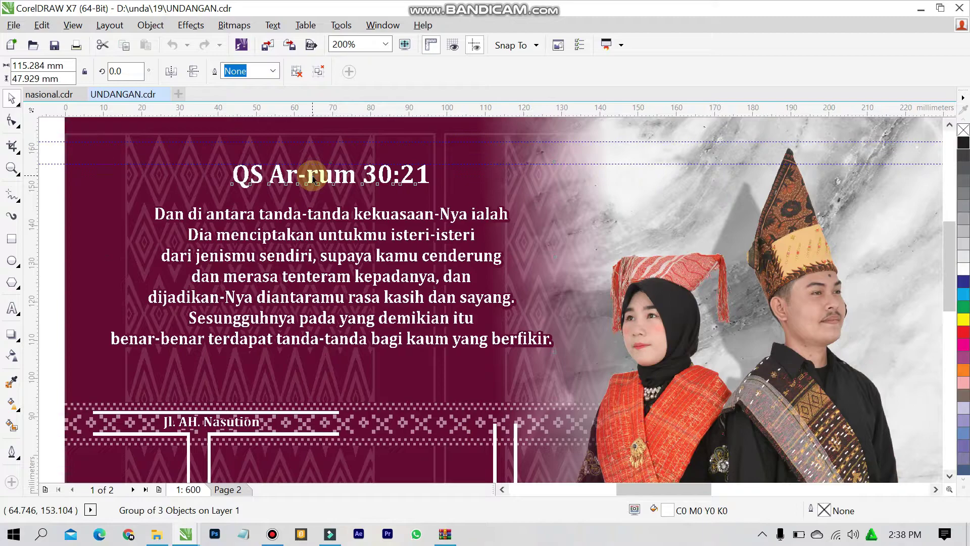
pyautogui.click(298, 72)
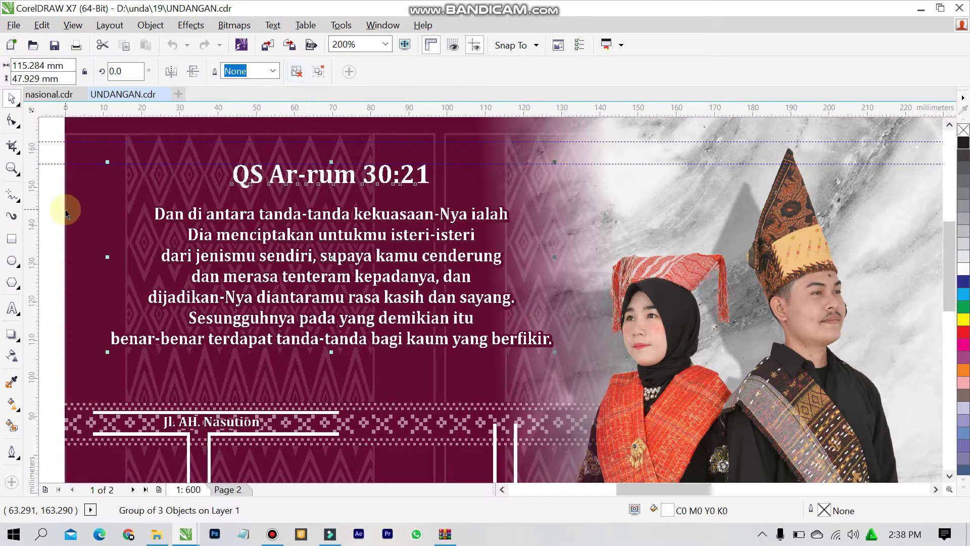
pyautogui.press('Escape')
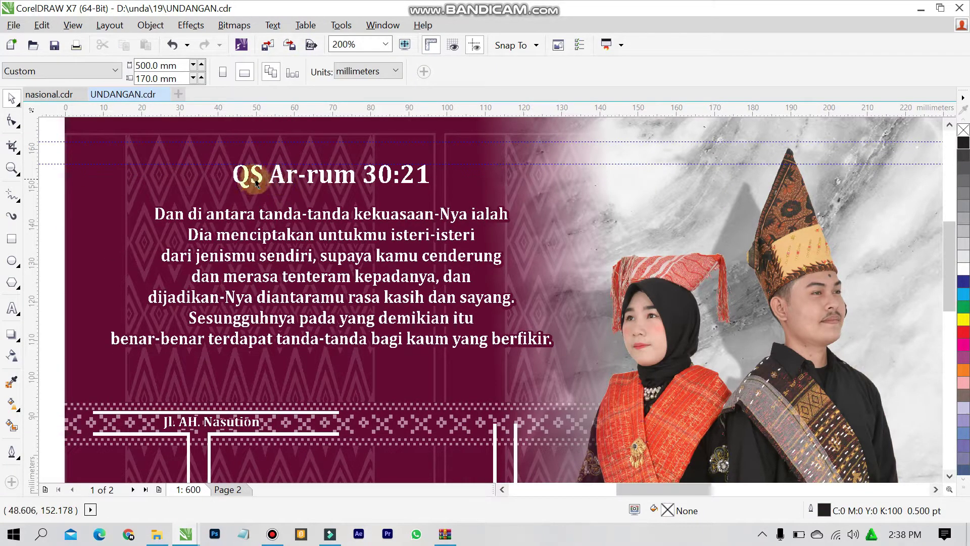
# Step: Check the font settings of the "QS Ar-rum 30:21" heading and of the verse text below it
pyautogui.press('F12')
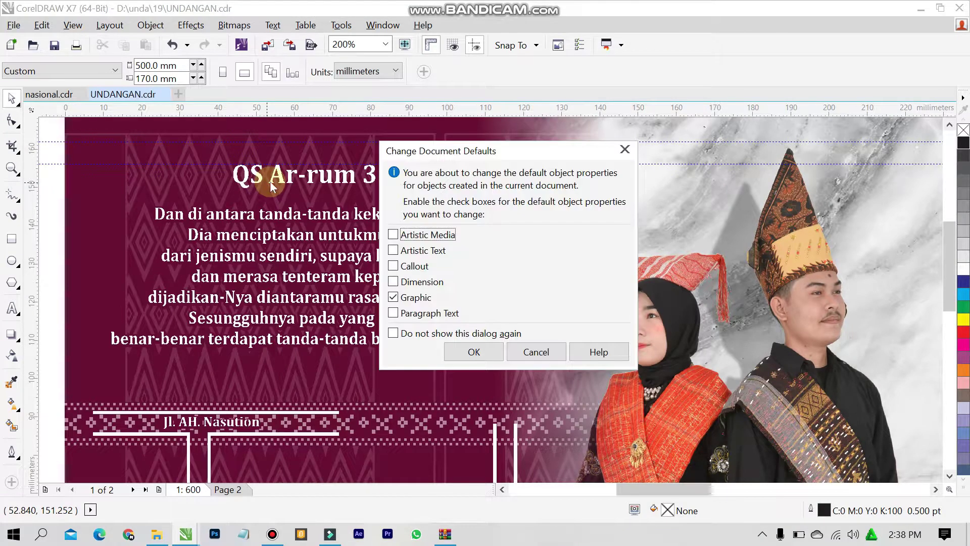
pyautogui.click(504, 354)
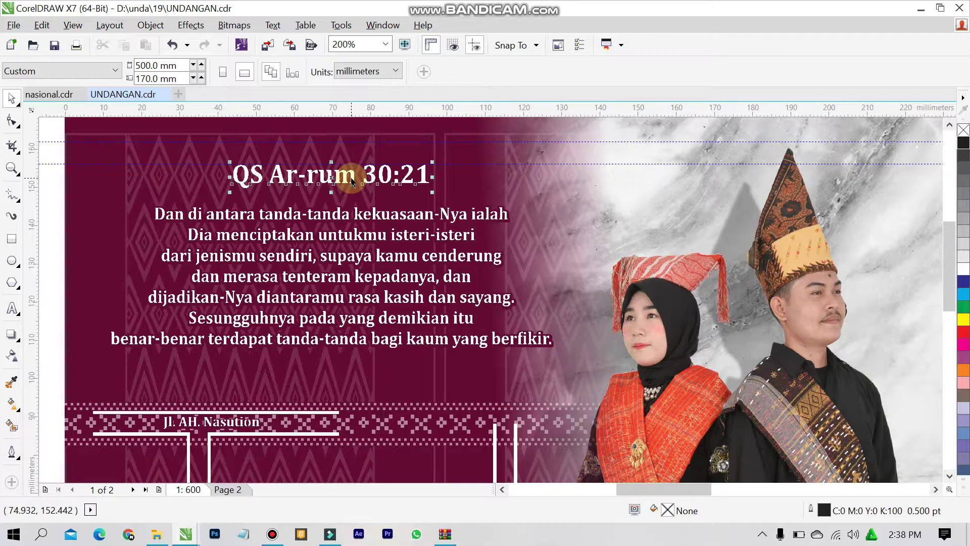
pyautogui.doubleClick(353, 181)
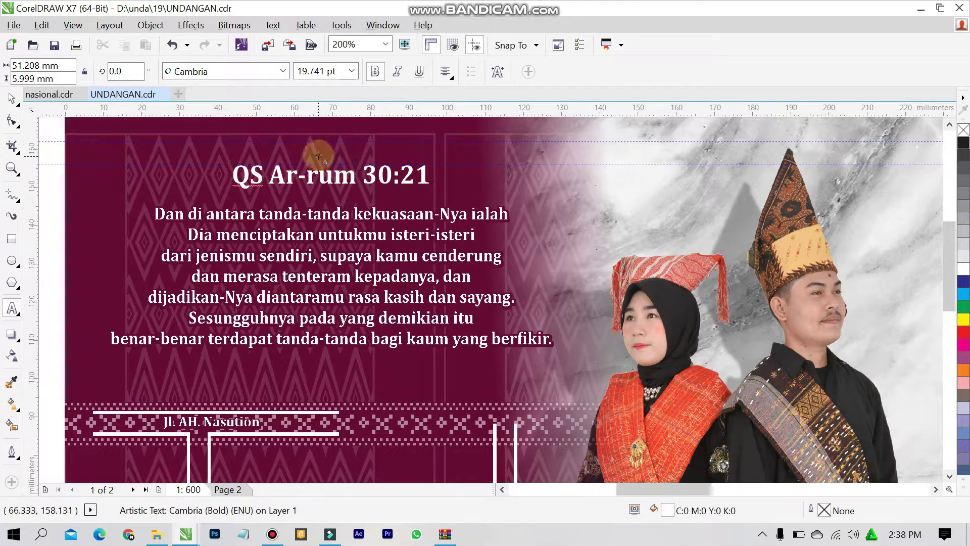
pyautogui.hotkey('ctrl', 'a')
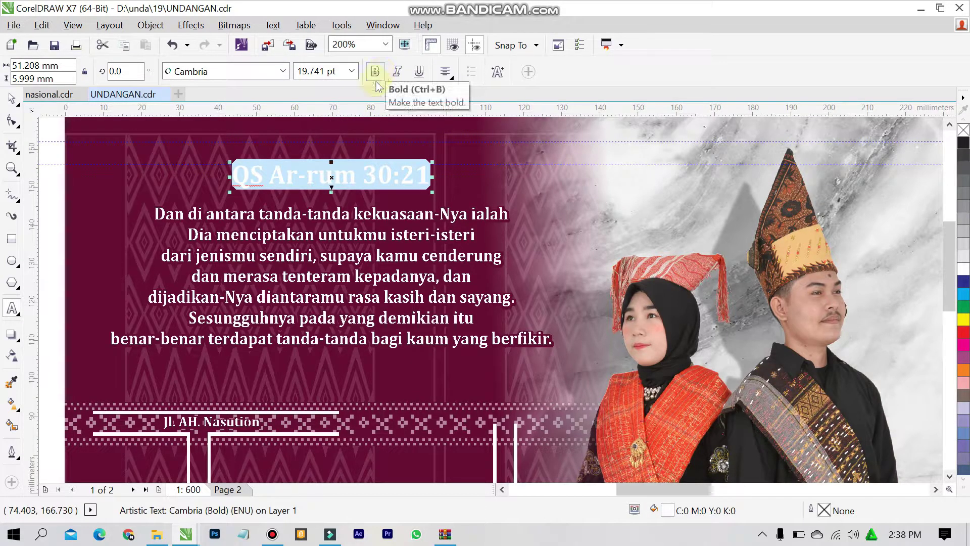
pyautogui.click(293, 234)
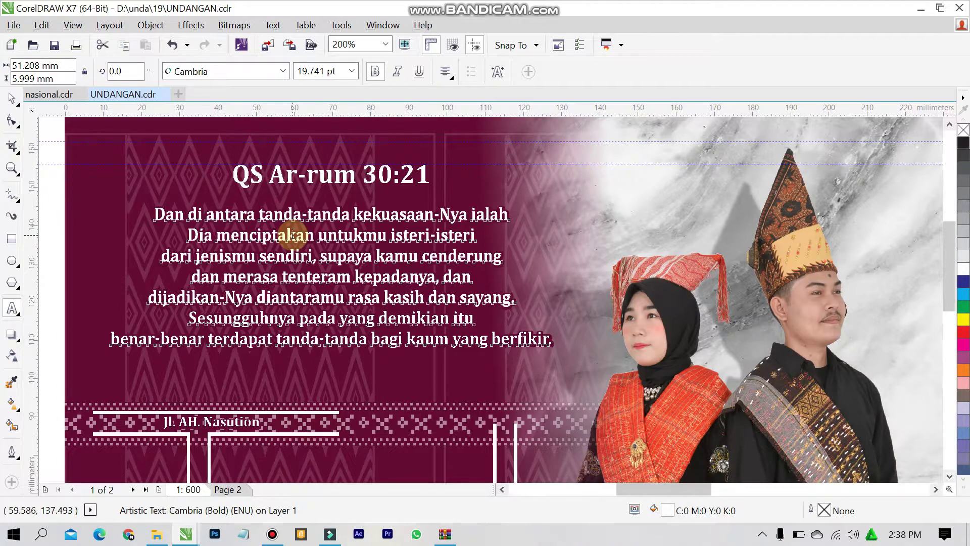
pyautogui.doubleClick(294, 234)
pyautogui.hotkey('ctrl', 'a')
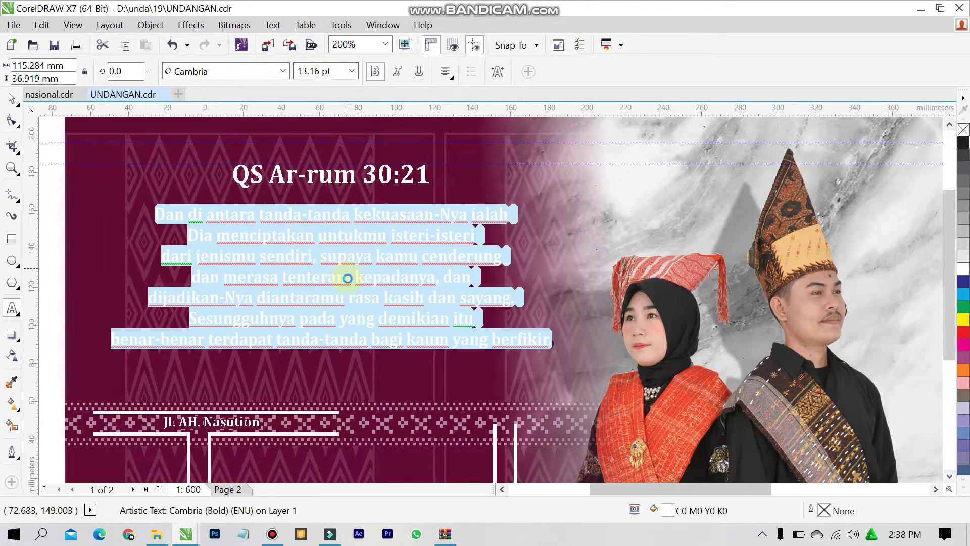
# Step: Check the font settings of the "Denah Lokasi" title on the location map
pyautogui.scroll(-3, 347, 283)
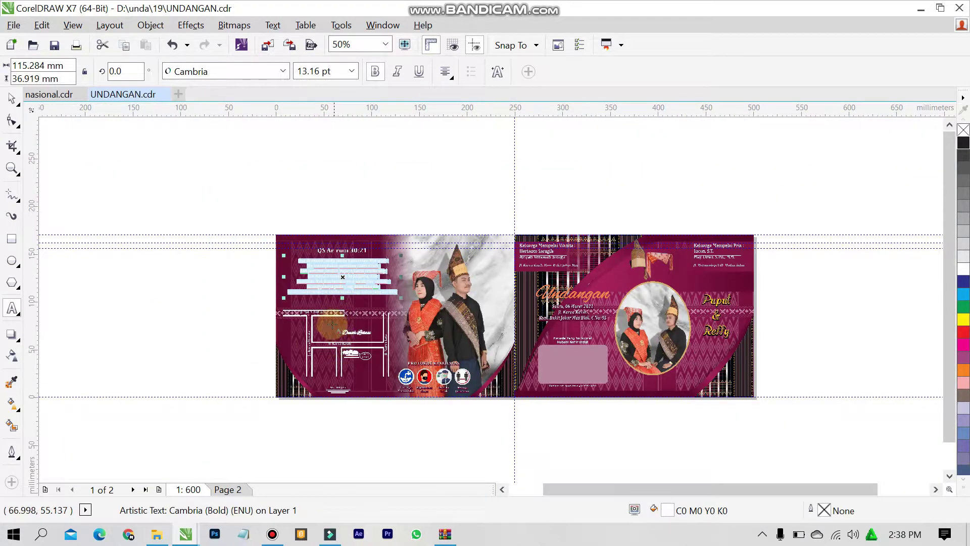
pyautogui.scroll(1, 315, 306)
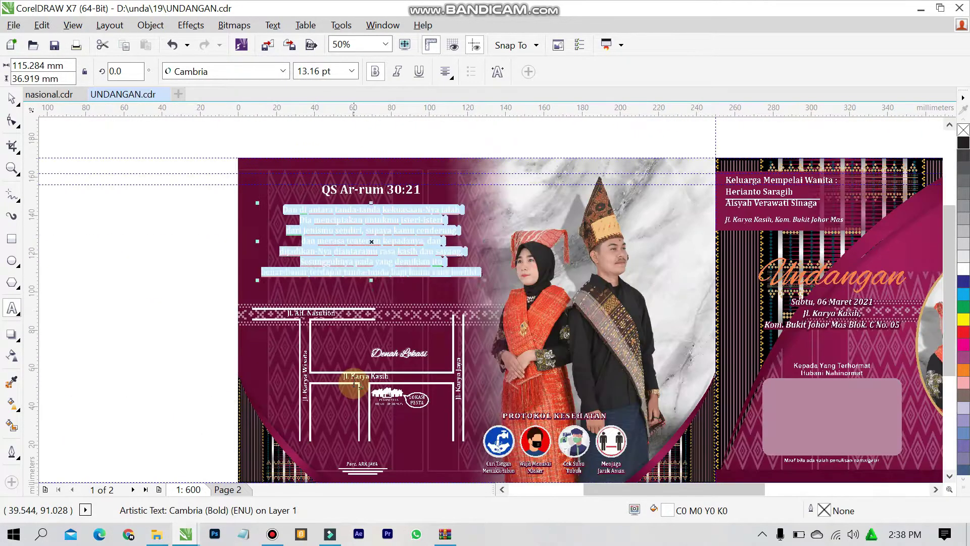
pyautogui.scroll(2, 402, 363)
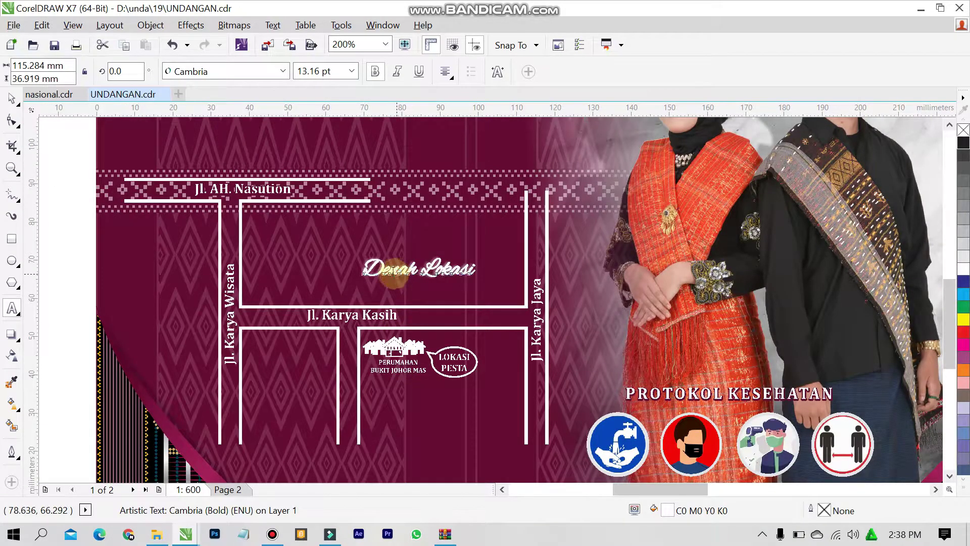
pyautogui.doubleClick(393, 276)
pyautogui.tripleClick(409, 280)
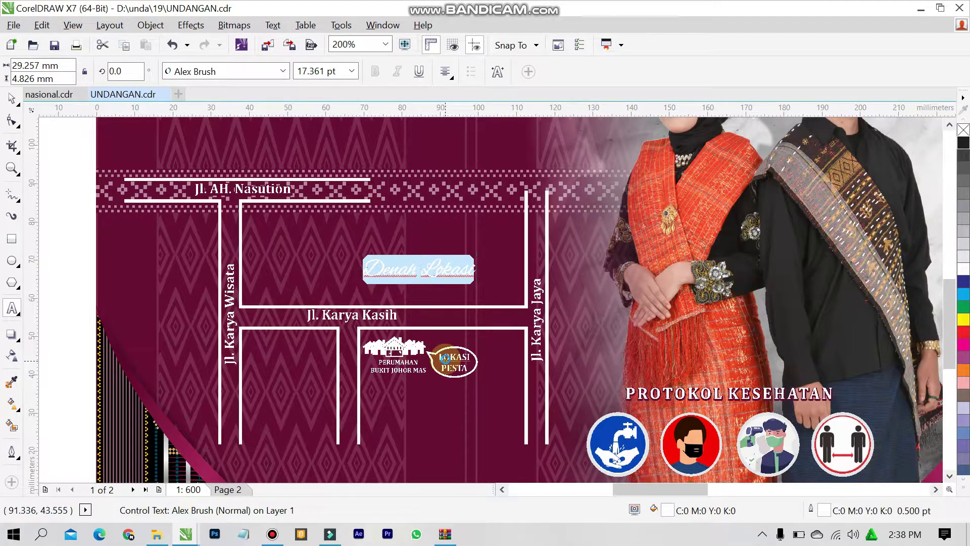
# Step: Check the font settings of the "LOKASI PESTA" callout and the "Jl. Karya Kasih" and "Jl. Karya Wisata" street labels
pyautogui.click(471, 362)
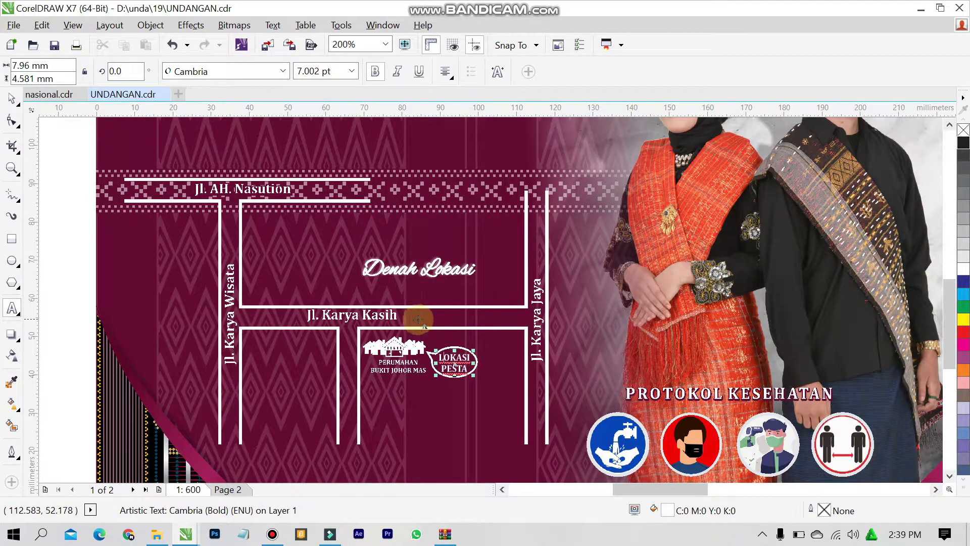
pyautogui.doubleClick(341, 318)
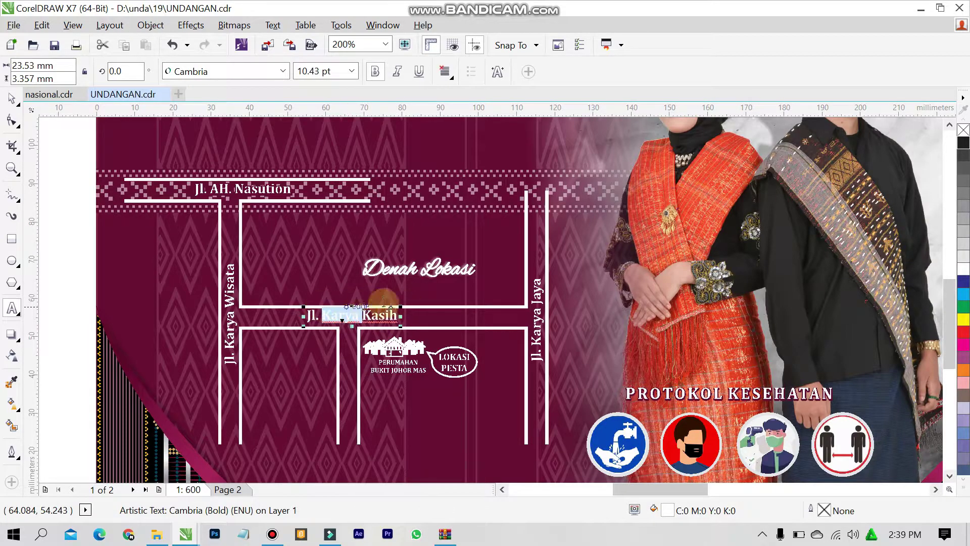
pyautogui.click(232, 311)
pyautogui.doubleClick(232, 311)
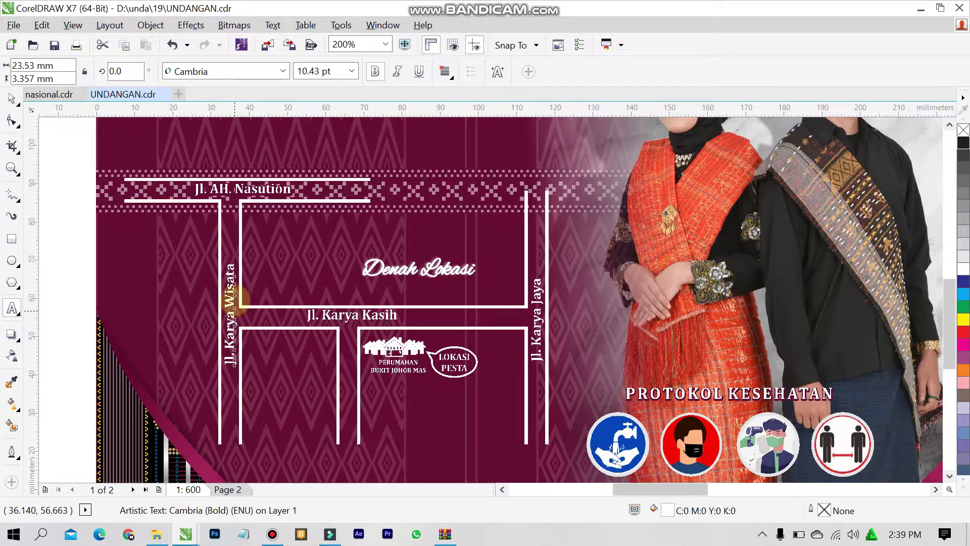
# Step: Check the font settings of the "PROTOKOL KESEHATAN" title and the four captions under the health icons
pyautogui.scroll(-2, 394, 252)
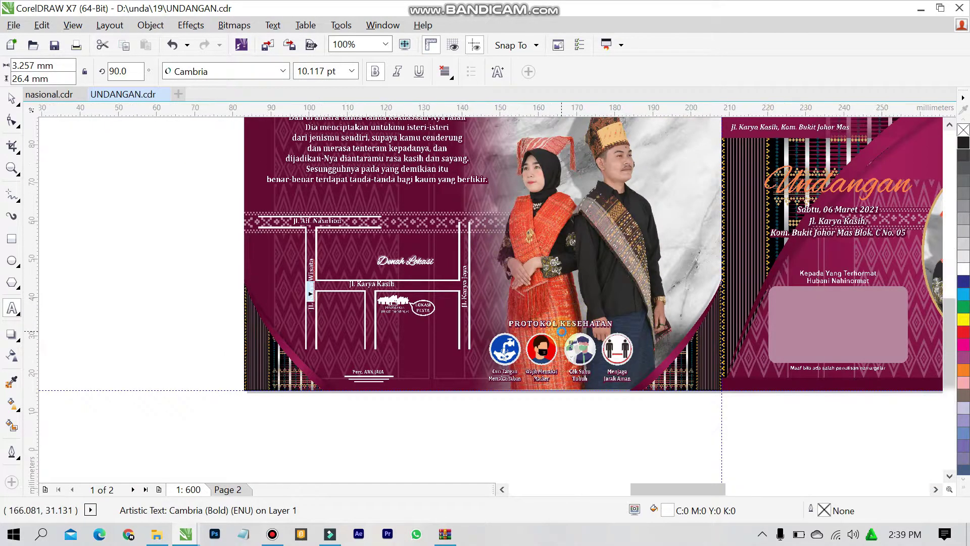
pyautogui.scroll(2, 558, 325)
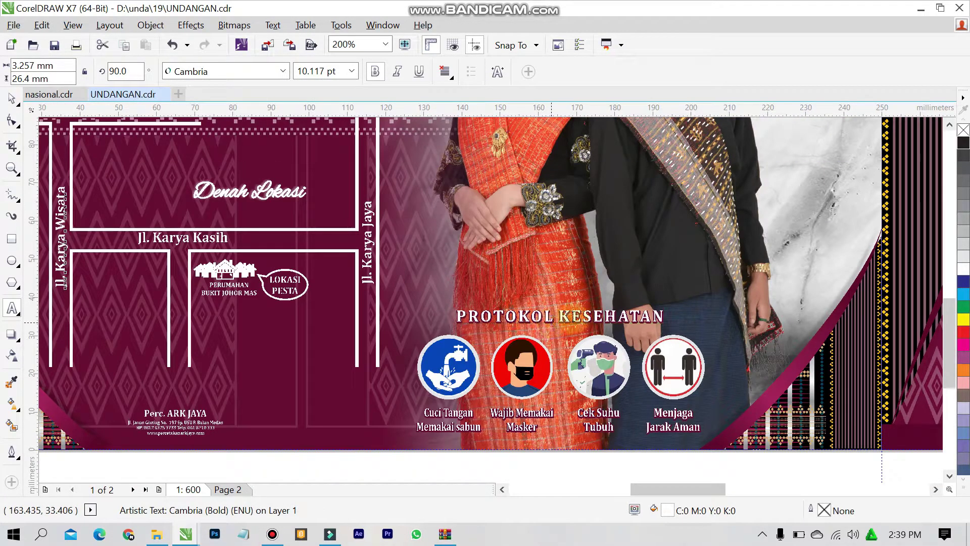
pyautogui.doubleClick(540, 322)
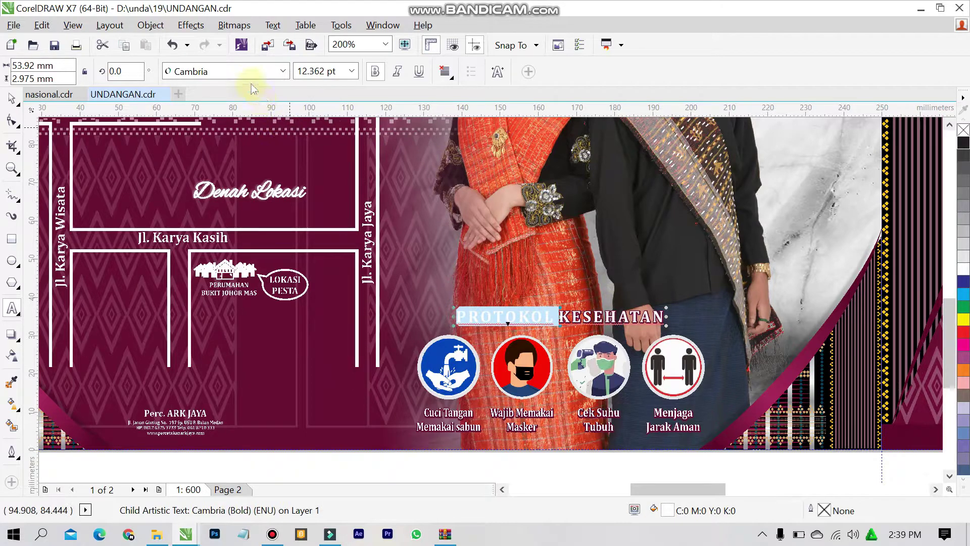
pyautogui.tripleClick(454, 415)
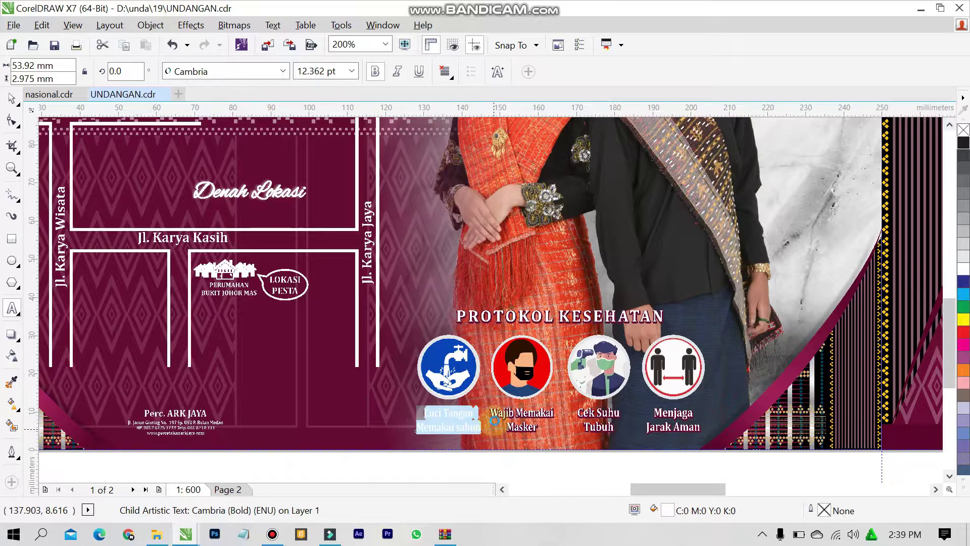
pyautogui.doubleClick(524, 413)
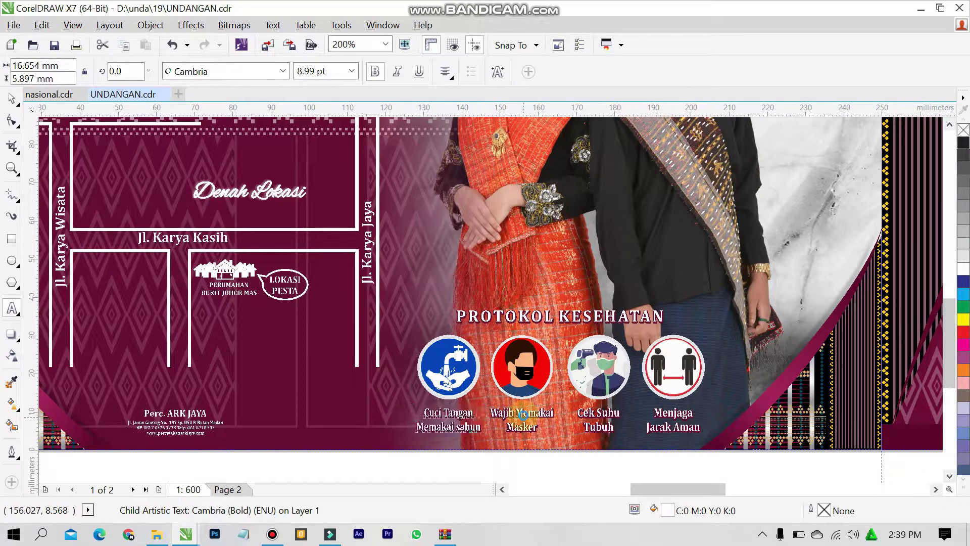
pyautogui.doubleClick(612, 413)
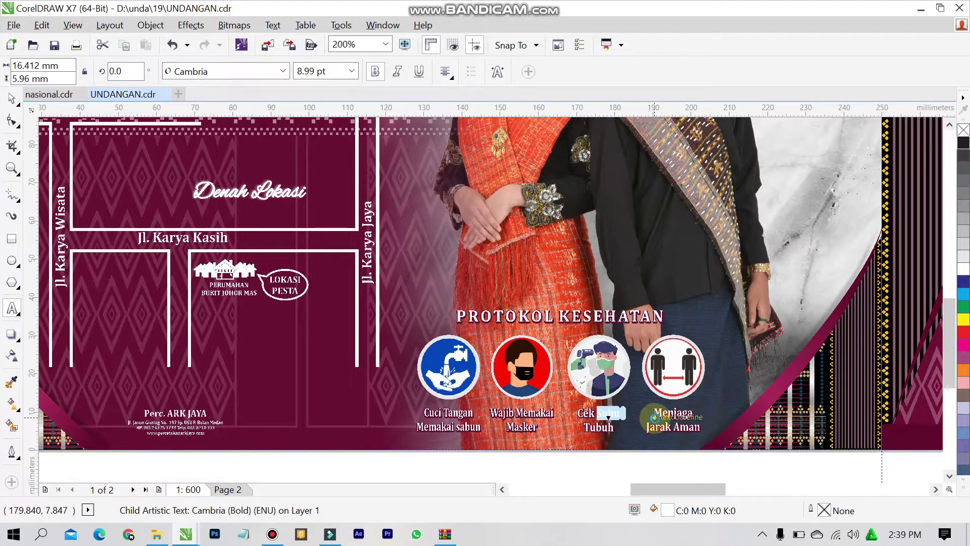
pyautogui.doubleClick(686, 427)
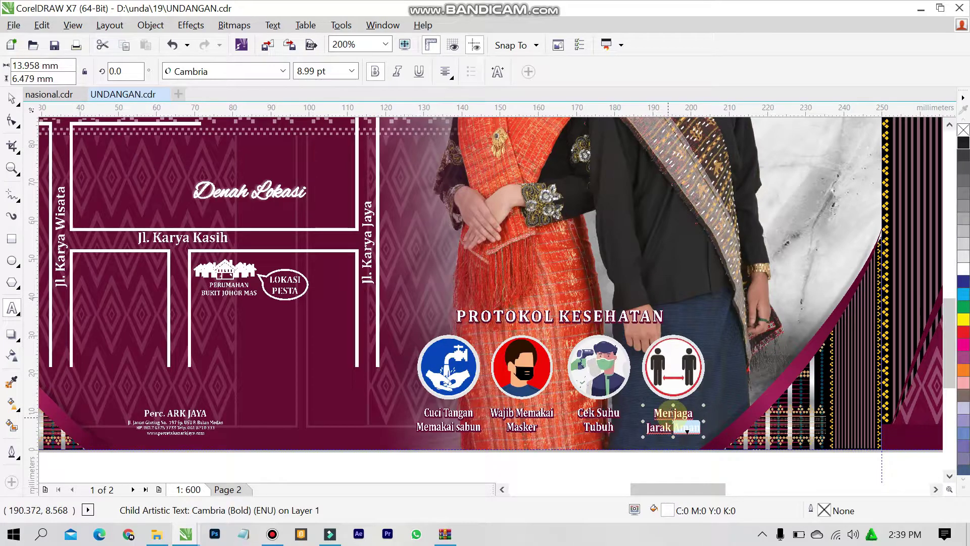
# Step: Show the whole cover spread and switch to page 2 of the invitation, leaving the document defaults untouched
pyautogui.scroll(-3, 400, 309)
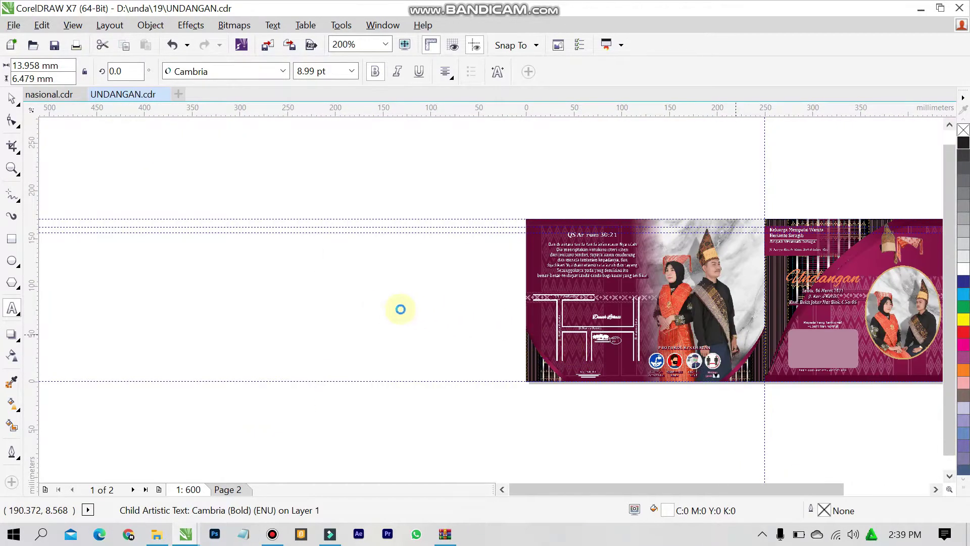
pyautogui.click(400, 309)
pyautogui.click(385, 44)
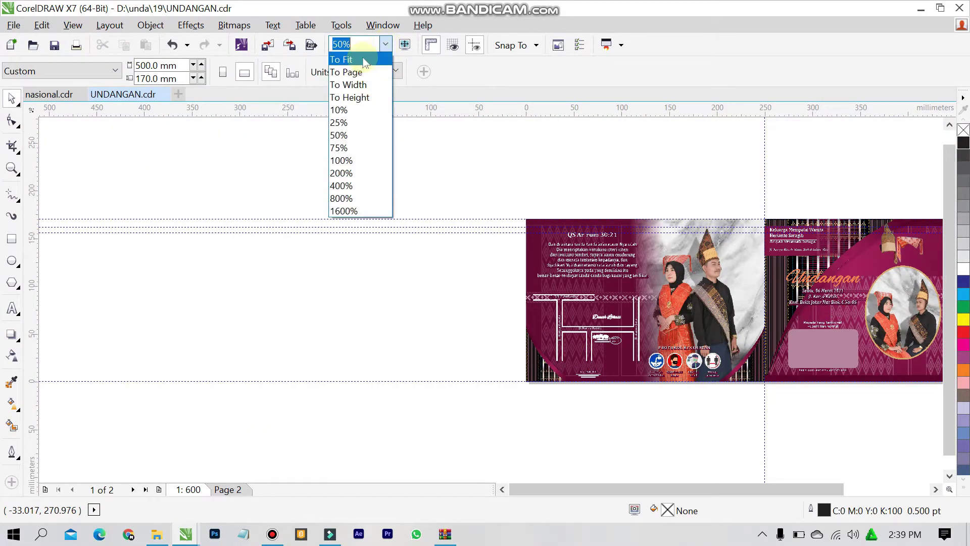
pyautogui.click(364, 60)
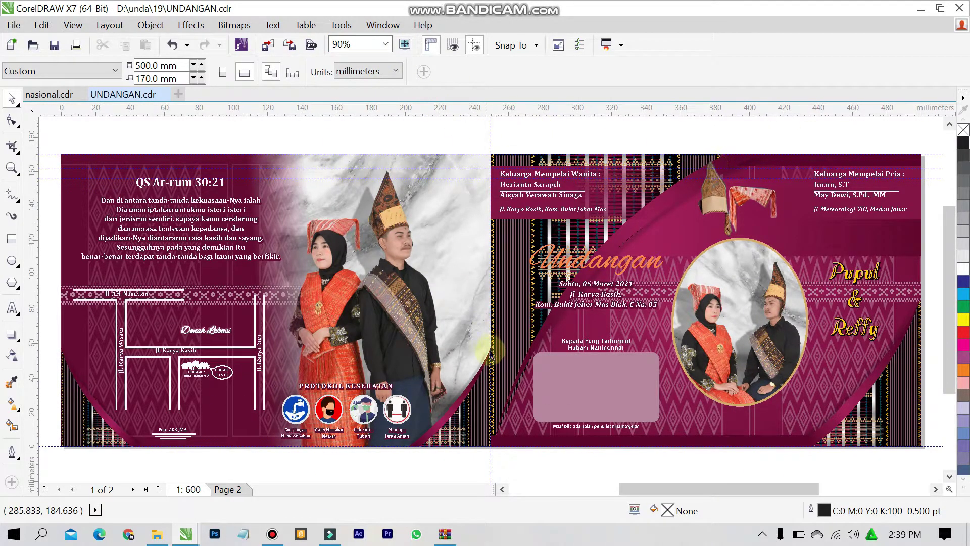
pyautogui.click(222, 488)
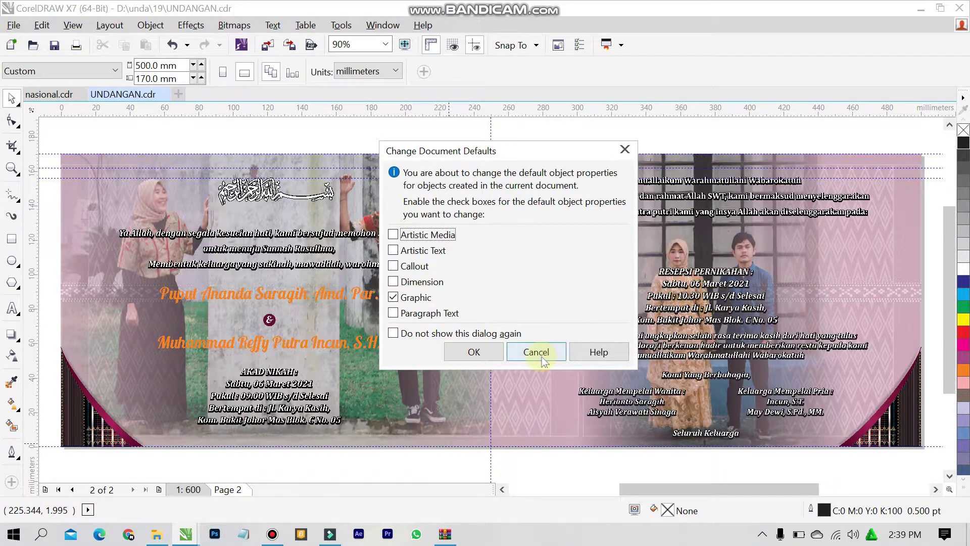
pyautogui.click(535, 351)
# Step: Ungroup the Arabic Bismillah calligraphy above the opening prayer on page 2 and deselect its pieces
pyautogui.scroll(2, 288, 184)
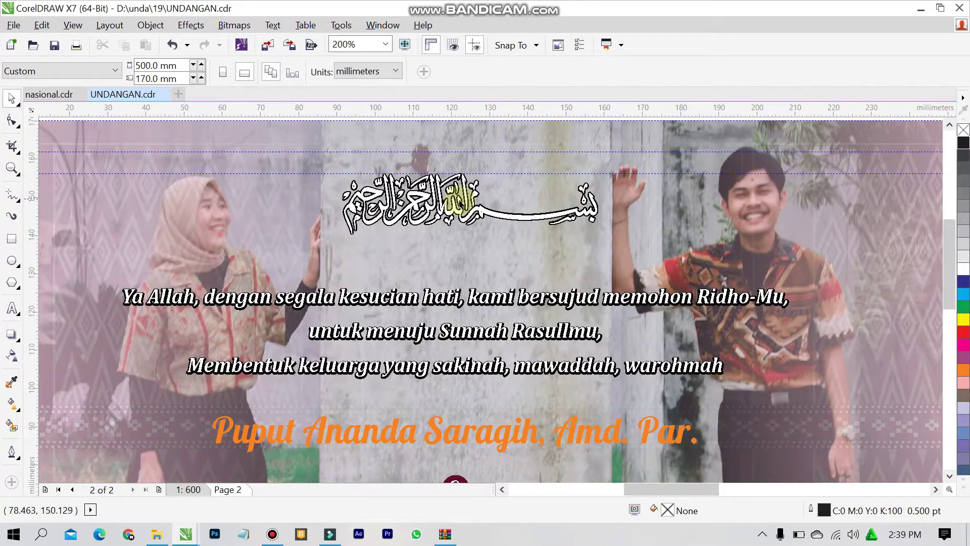
pyautogui.click(460, 203)
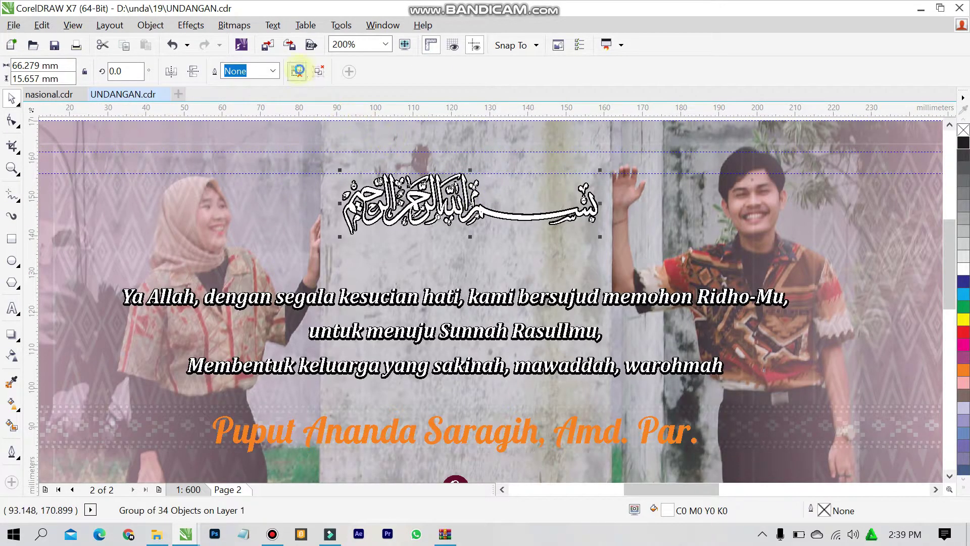
pyautogui.click(298, 71)
pyautogui.scroll(-2, 336, 221)
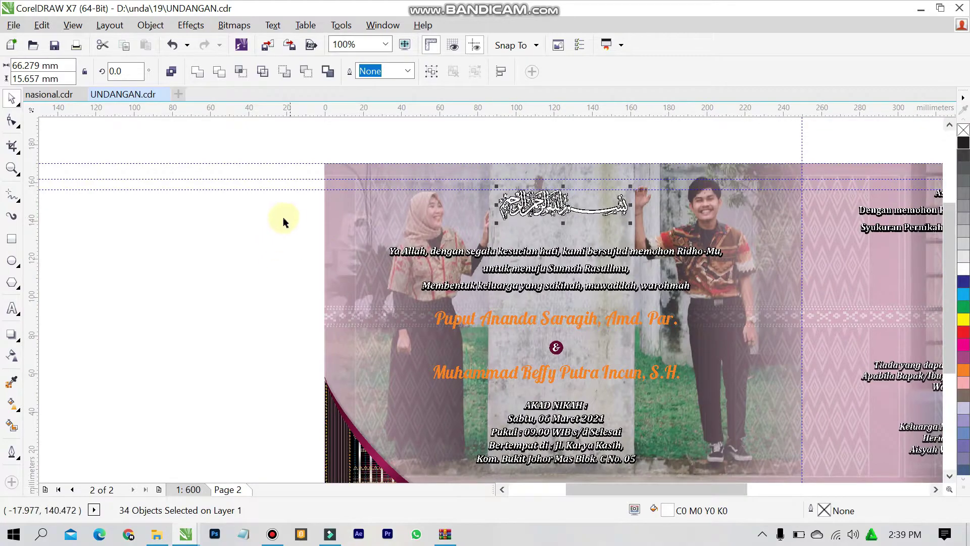
pyautogui.click(318, 203)
pyautogui.scroll(2, 526, 217)
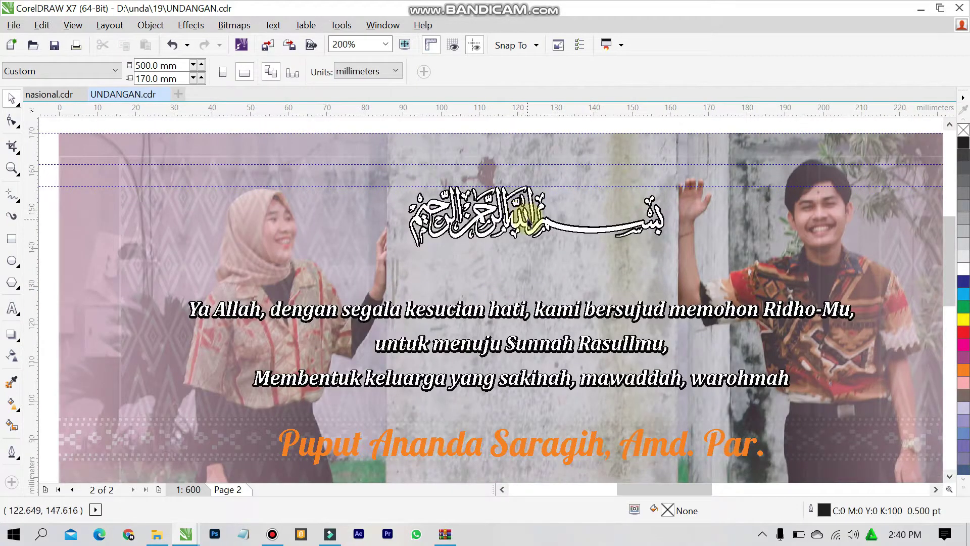
# Step: Inspect the curve nodes of the Bismillah calligraphy and check the font settings of the opening prayer below it
pyautogui.click(528, 222)
pyautogui.press('F10')
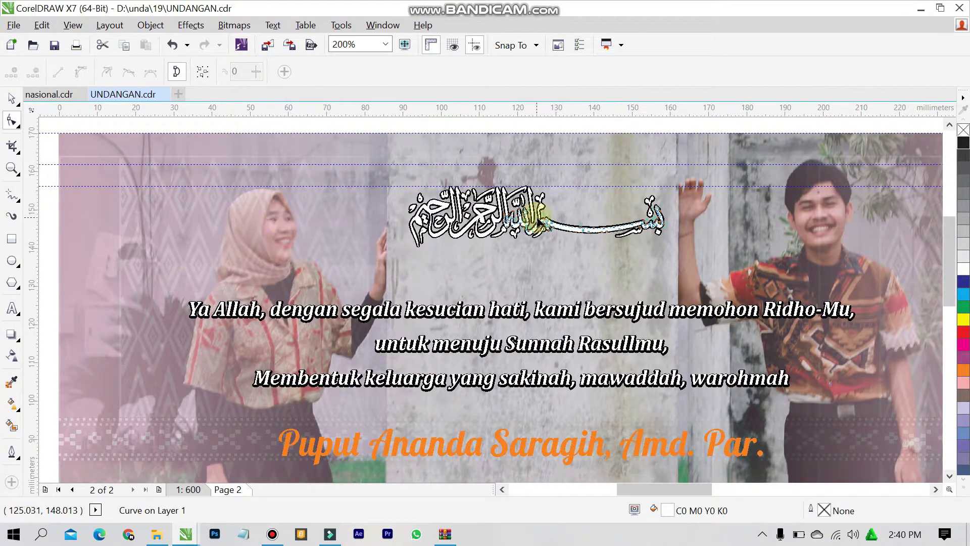
pyautogui.press('space')
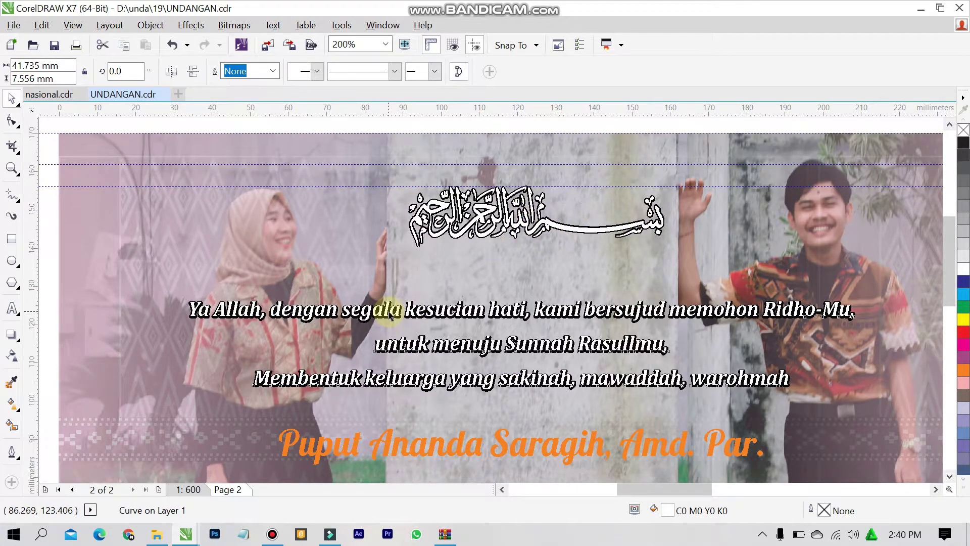
pyautogui.click(279, 315)
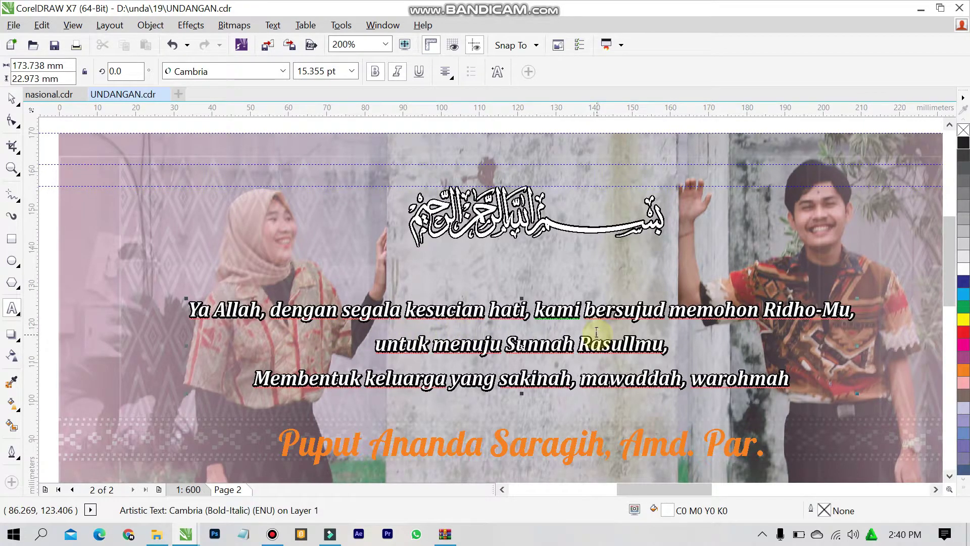
pyautogui.hotkey('ctrl', 'a')
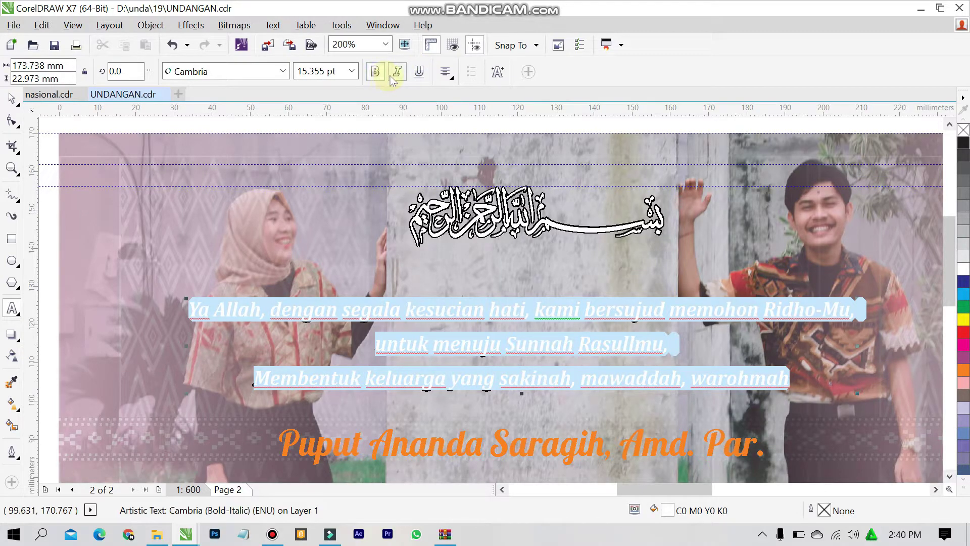
# Step: Check the font settings of the orange bride and groom names and the "&" between them
pyautogui.scroll(-2, 572, 379)
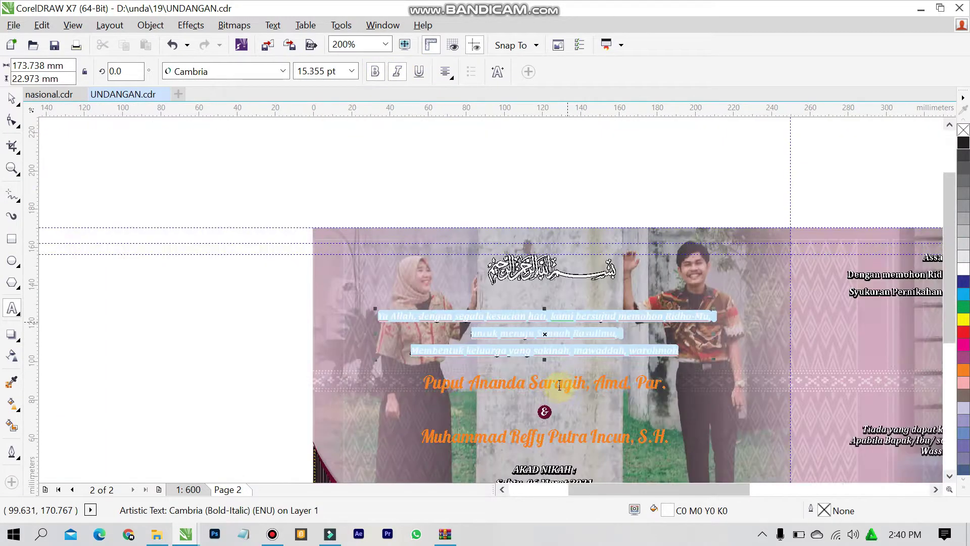
pyautogui.scroll(-1, 554, 395)
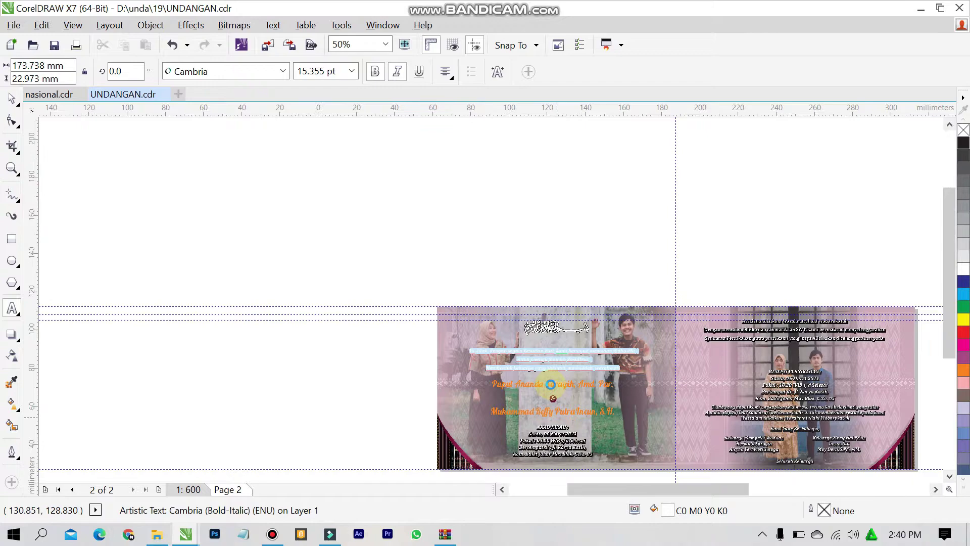
pyautogui.scroll(1, 556, 412)
pyautogui.click(518, 354)
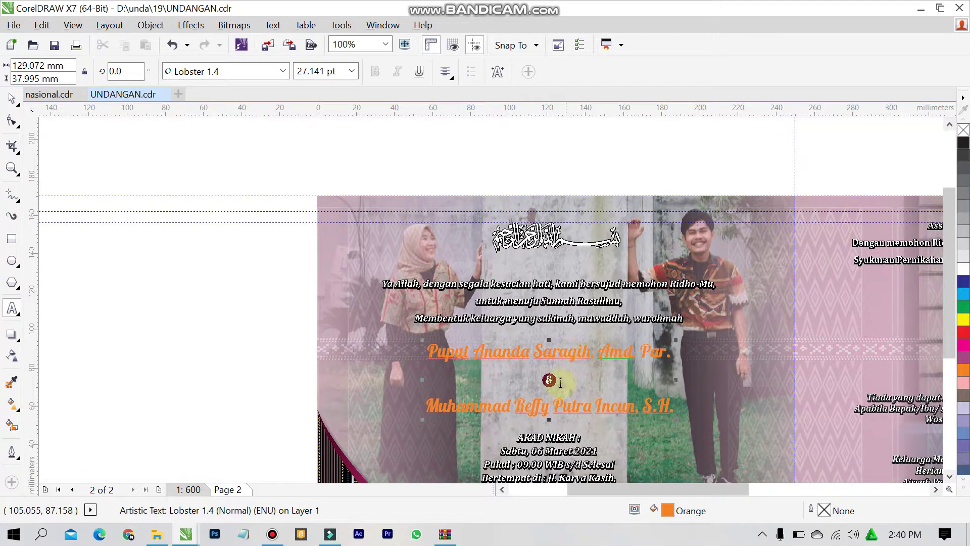
pyautogui.hotkey('ctrl', 'a')
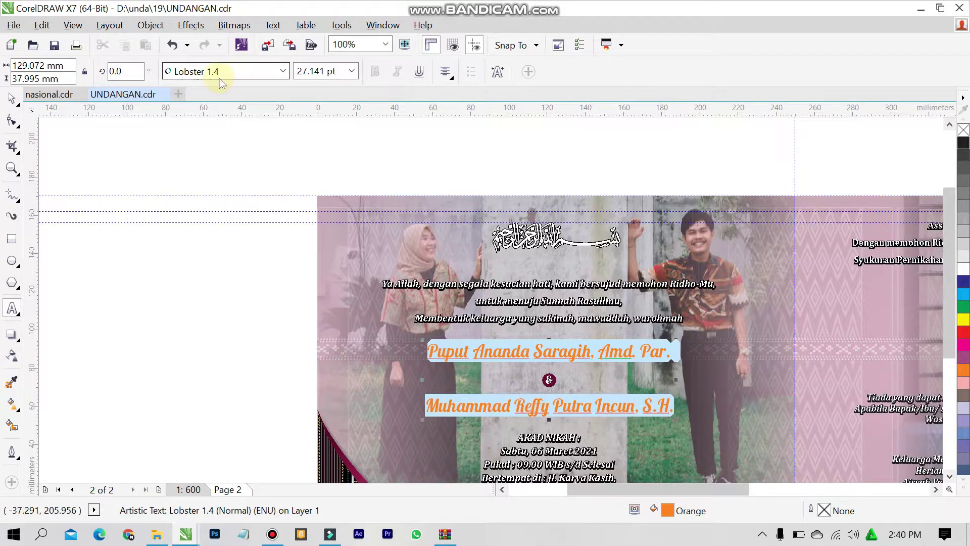
pyautogui.click(551, 388)
pyautogui.scroll(4, 551, 388)
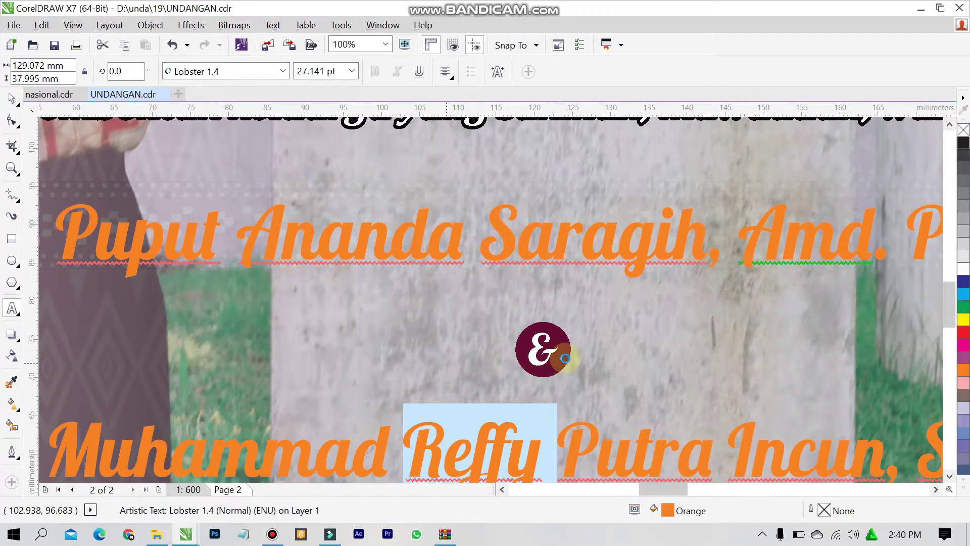
pyautogui.doubleClick(550, 354)
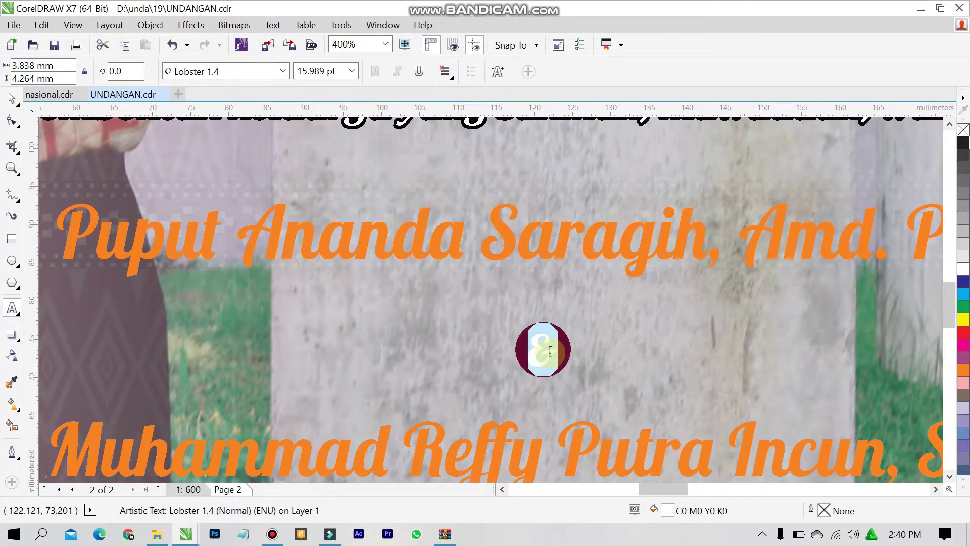
# Step: Check the font settings of the whole "AKAD NIKAH" date, time and venue block under the couple's names
pyautogui.scroll(-4, 550, 348)
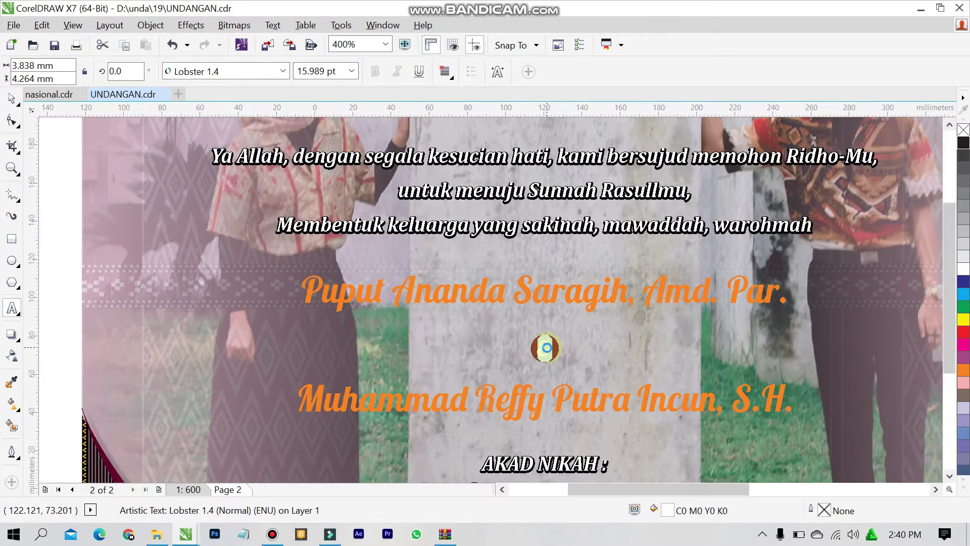
pyautogui.scroll(-2, 556, 418)
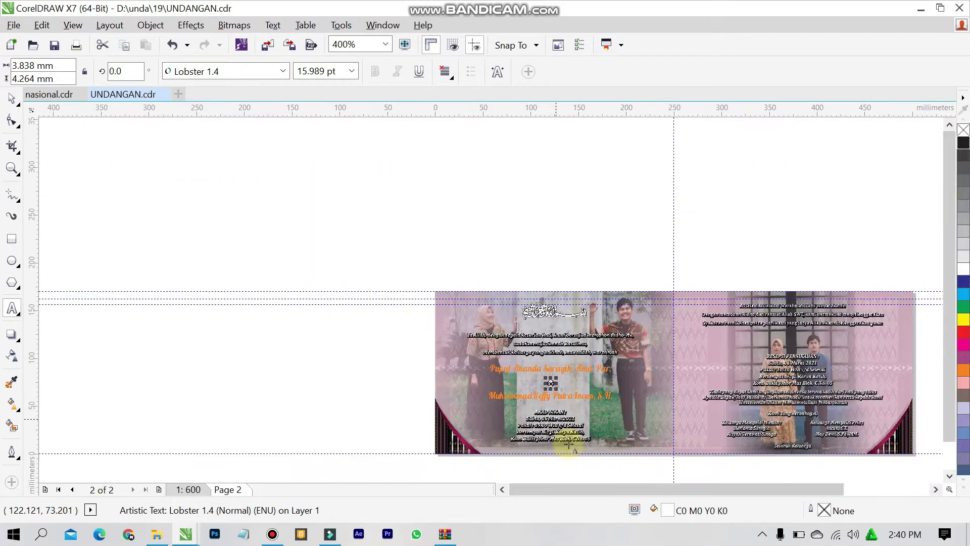
pyautogui.scroll(4, 561, 433)
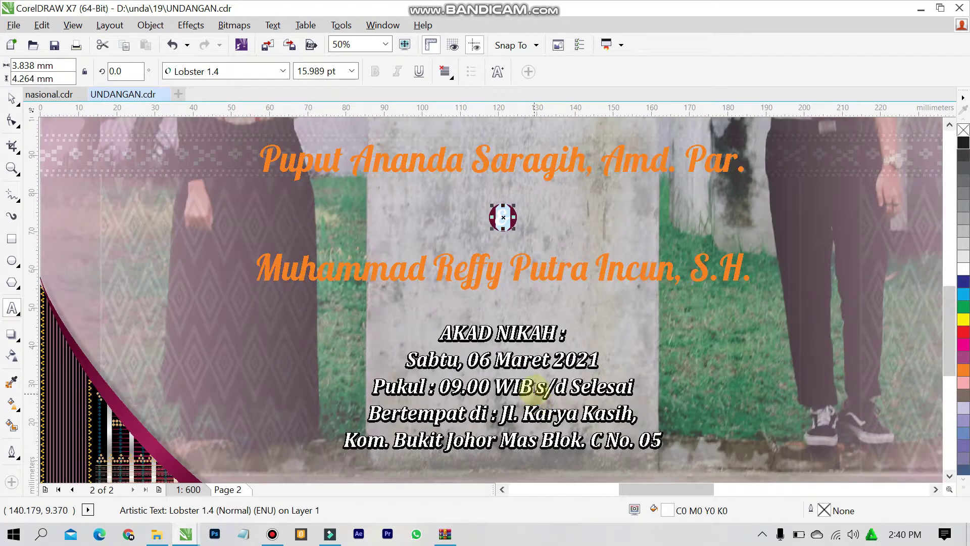
pyautogui.doubleClick(531, 333)
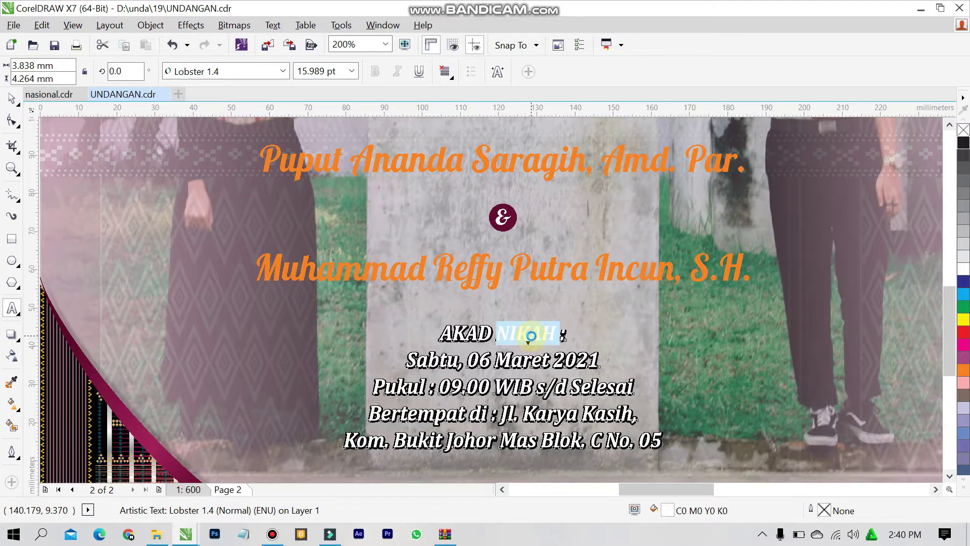
pyautogui.hotkey('ctrl', 'a')
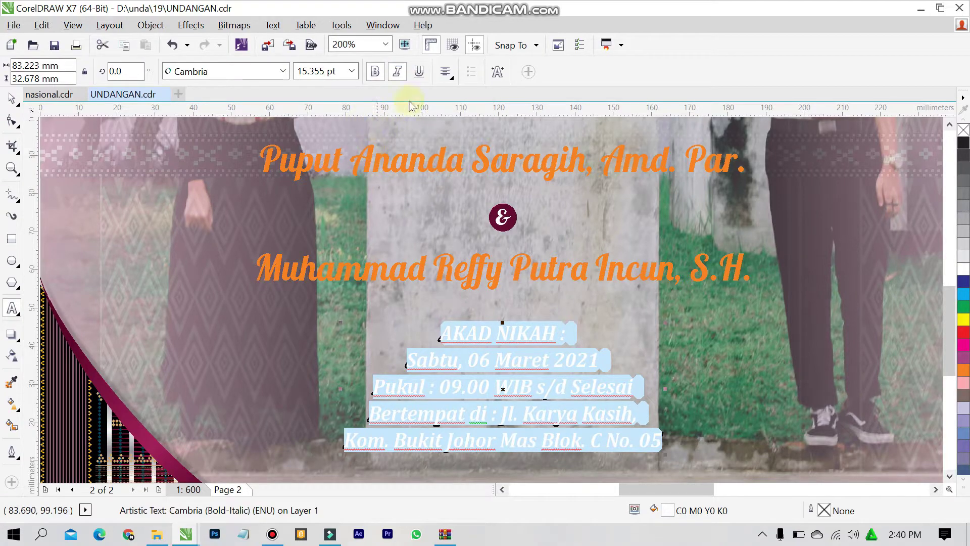
pyautogui.click(552, 271)
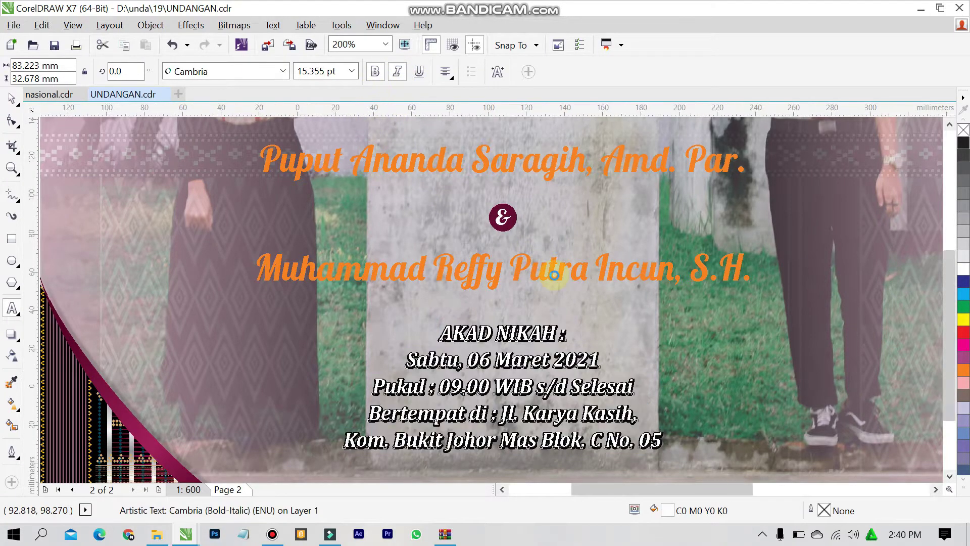
# Step: Fit the page in view and check the font settings of the "Assalamuallaikum Warahmatullahi Wabarokatuh" greeting paragraph
pyautogui.scroll(-3, 552, 271)
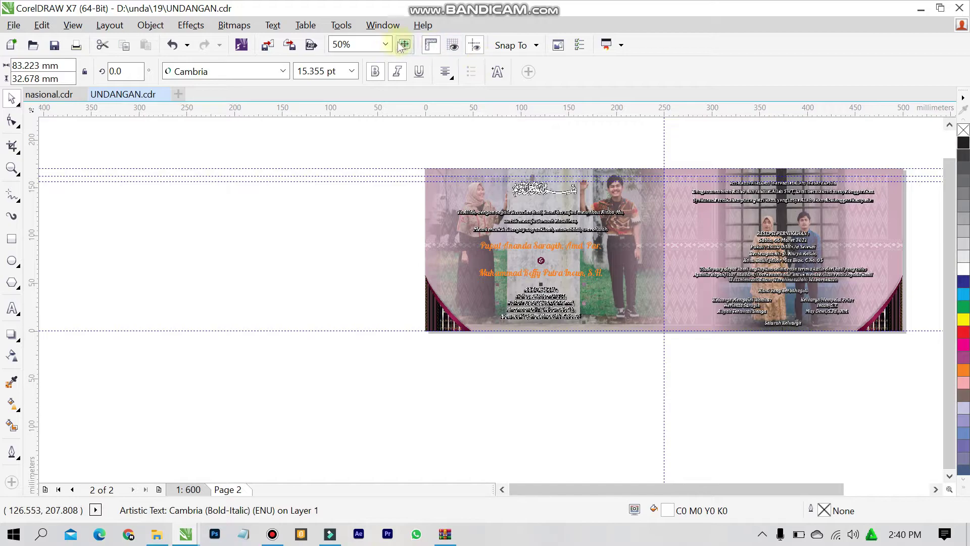
pyautogui.click(386, 44)
pyautogui.click(357, 58)
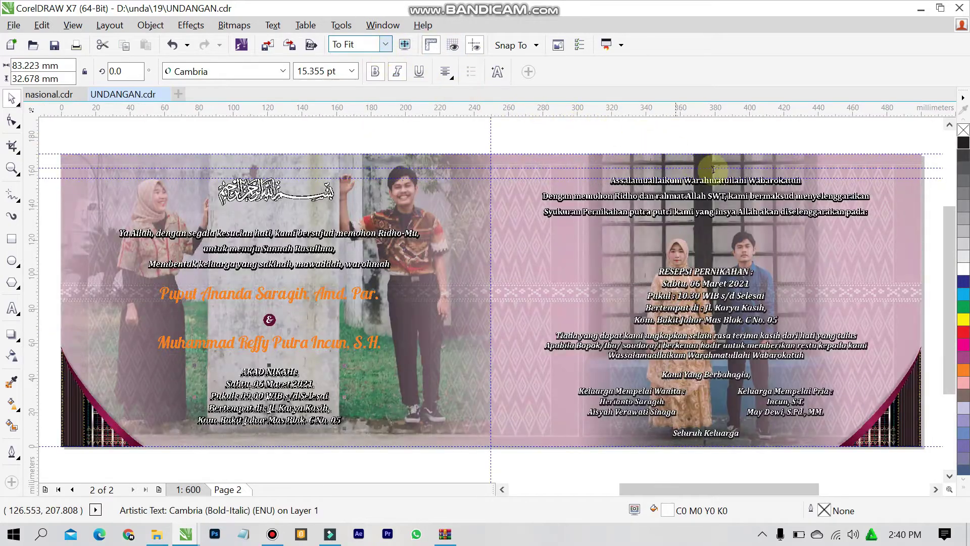
pyautogui.click(709, 147)
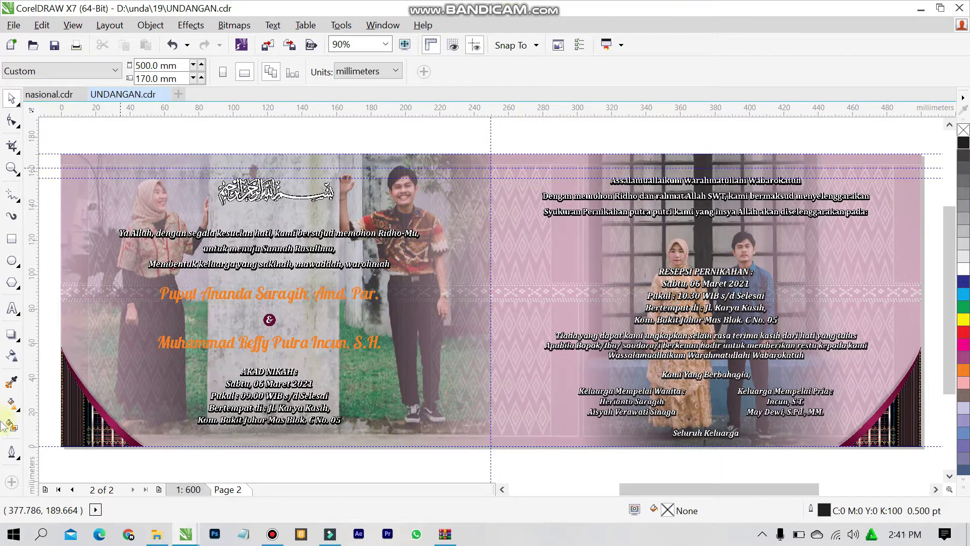
pyautogui.click(603, 220)
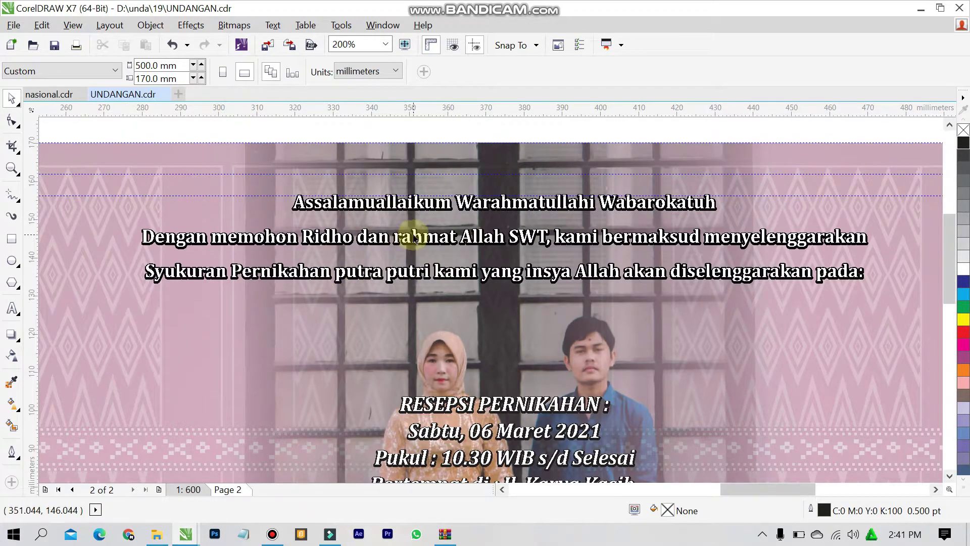
pyautogui.doubleClick(414, 237)
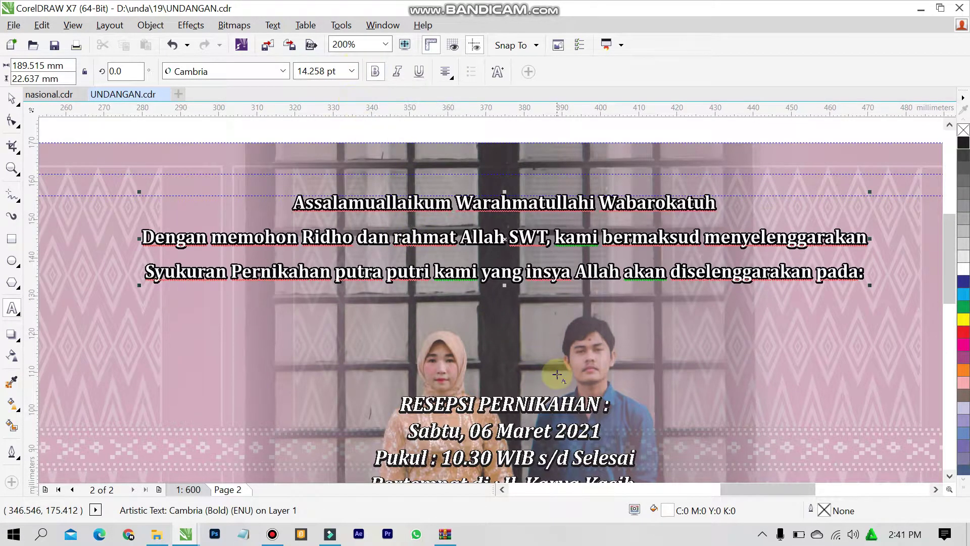
pyautogui.click(821, 468)
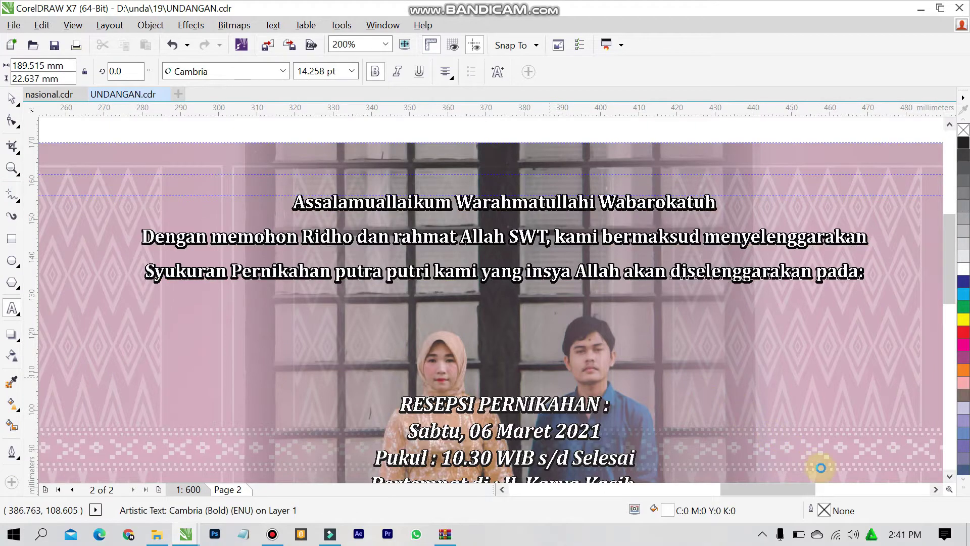
pyautogui.press('space')
# Step: Check the font settings of the whole "RESEPSI PERNIKAHAN" date, time and venue block
pyautogui.click(950, 477)
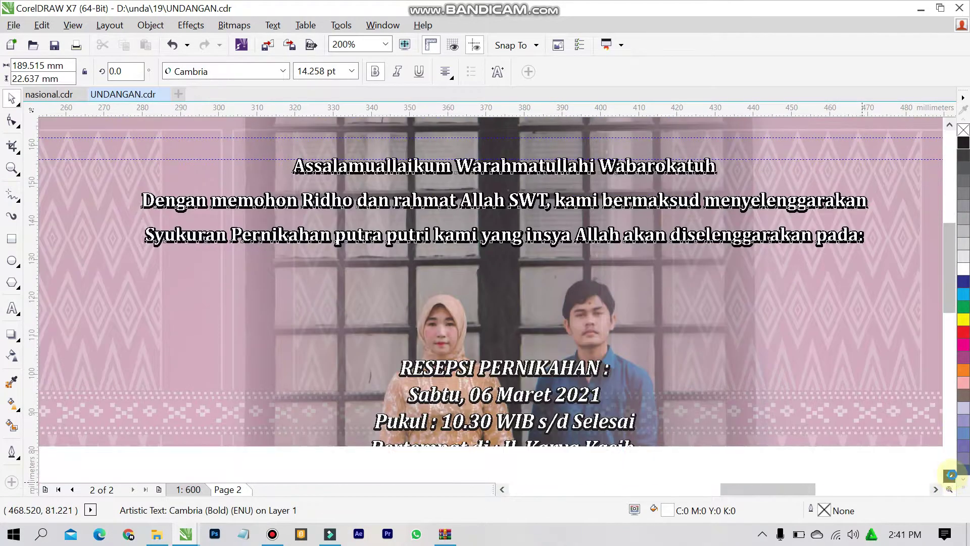
pyautogui.click(950, 477)
pyautogui.click(950, 478)
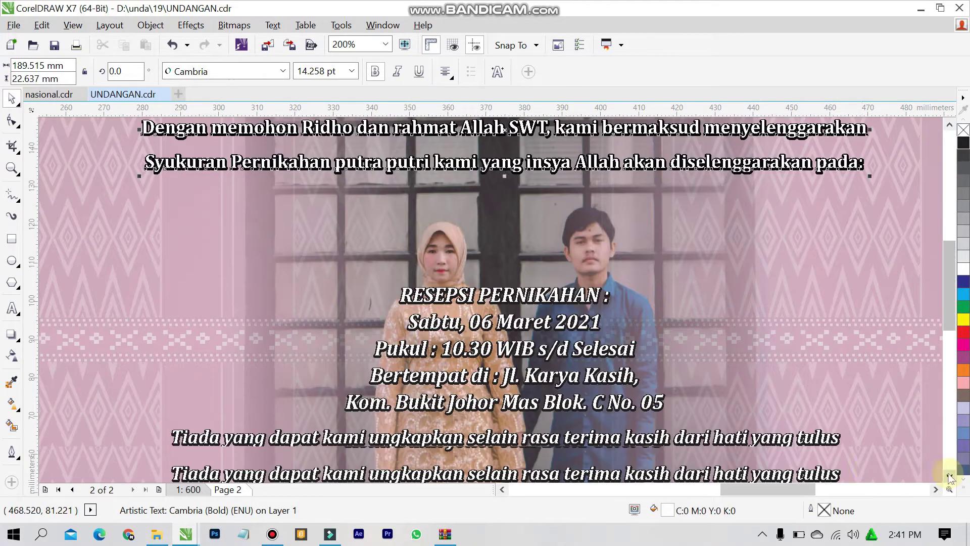
pyautogui.click(473, 295)
pyautogui.doubleClick(473, 295)
pyautogui.hotkey('ctrl', 'a')
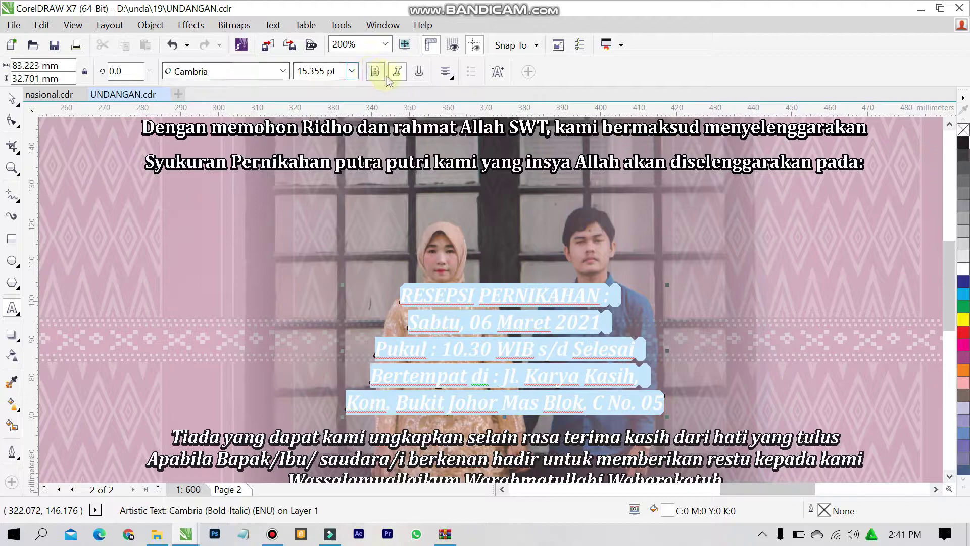
# Step: Check the font settings of the "Tiada yang dapat kami ungkapkan" thank-you paragraph and its "Kami Yang Berbahagia" line
pyautogui.scroll(-2, 953, 480)
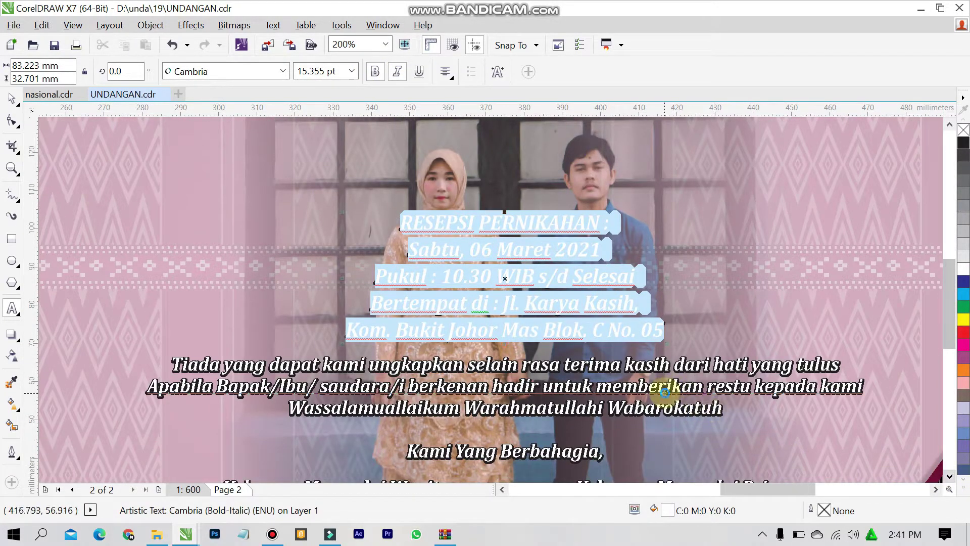
pyautogui.click(666, 388)
pyautogui.doubleClick(672, 388)
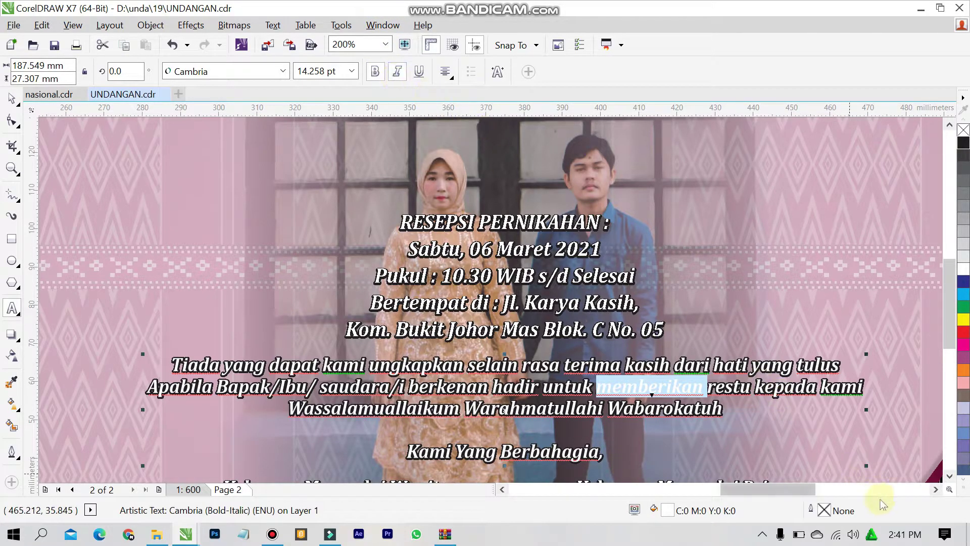
pyautogui.scroll(-5, 940, 475)
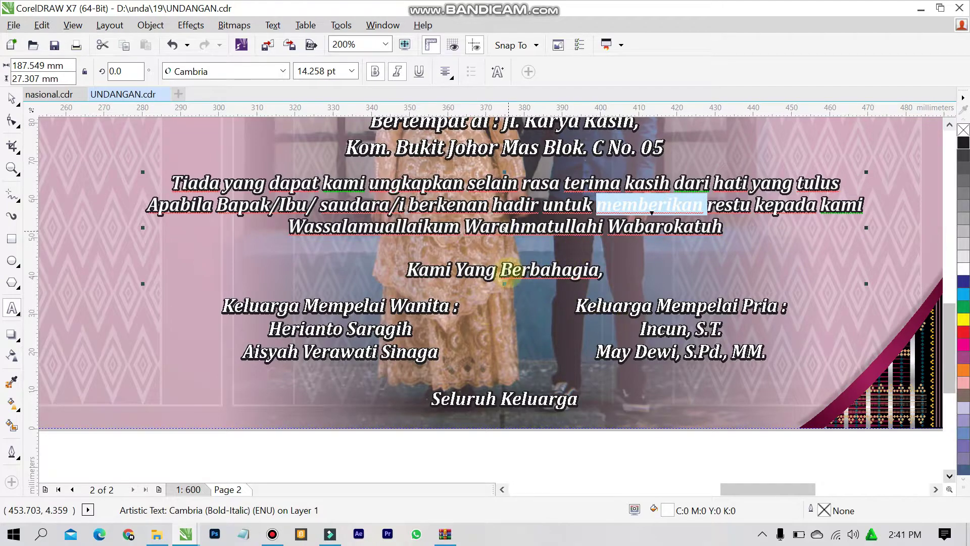
pyautogui.doubleClick(509, 271)
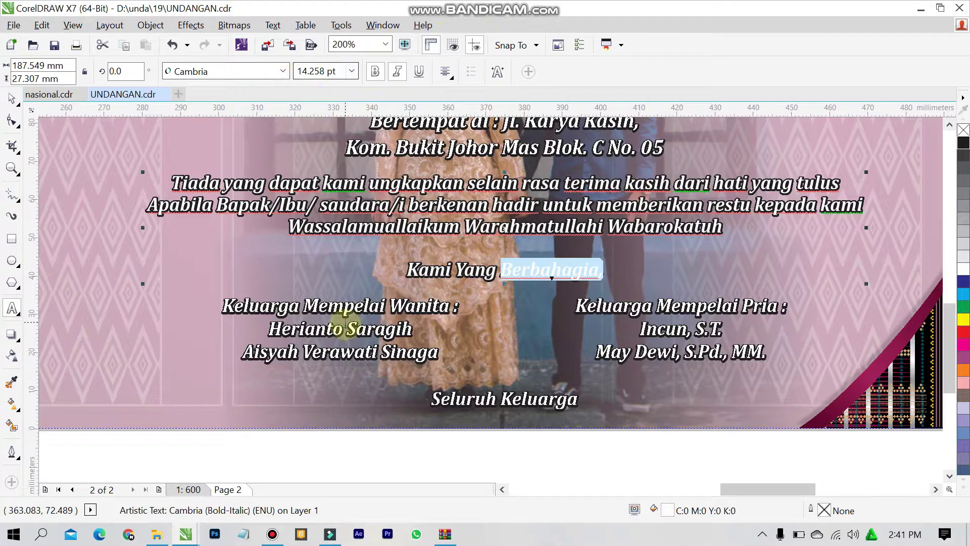
# Step: Check the font settings of the "Keluarga Mempelai Wanita" and "Keluarga Mempelai Pria" blocks and the closing "Seluruh Keluarga" line
pyautogui.click(351, 311)
pyautogui.doubleClick(411, 352)
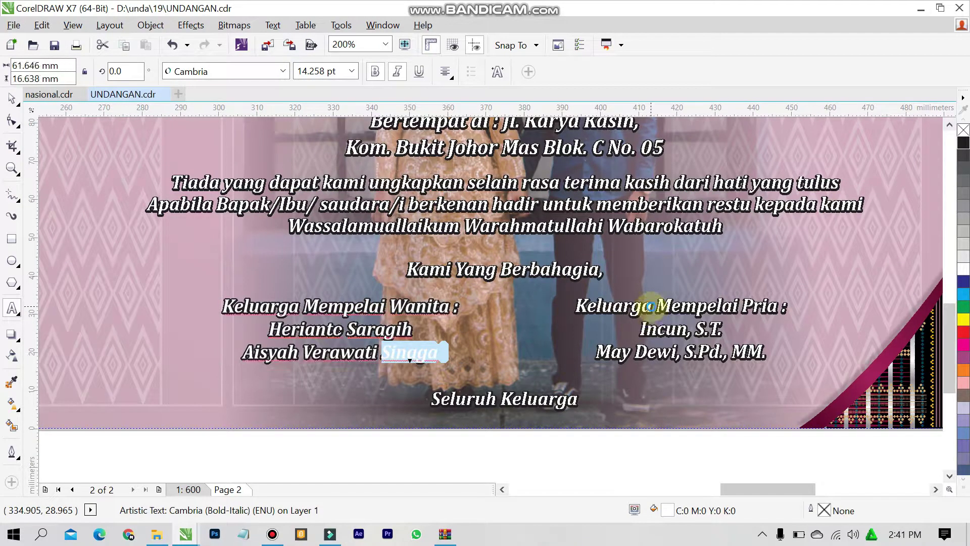
pyautogui.click(651, 306)
pyautogui.doubleClick(749, 352)
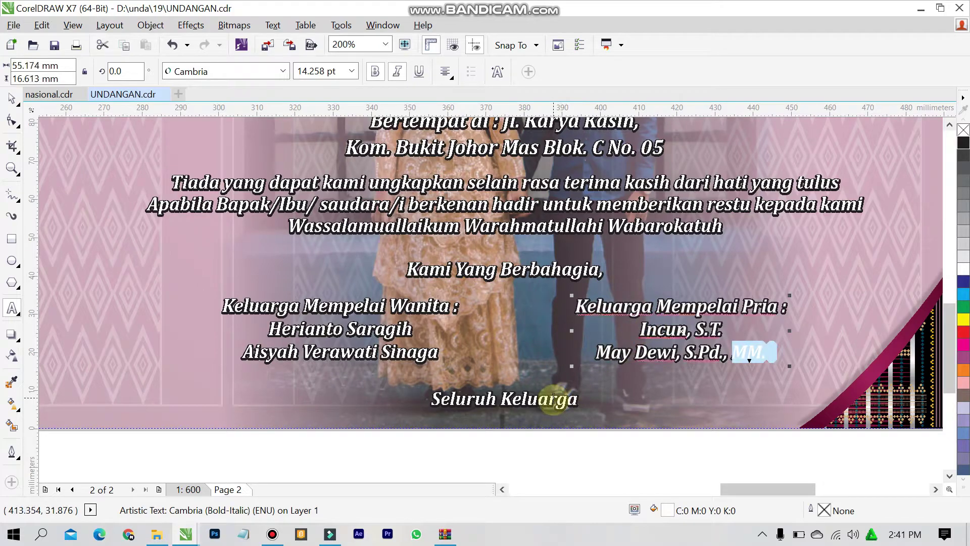
pyautogui.click(554, 400)
pyautogui.tripleClick(548, 399)
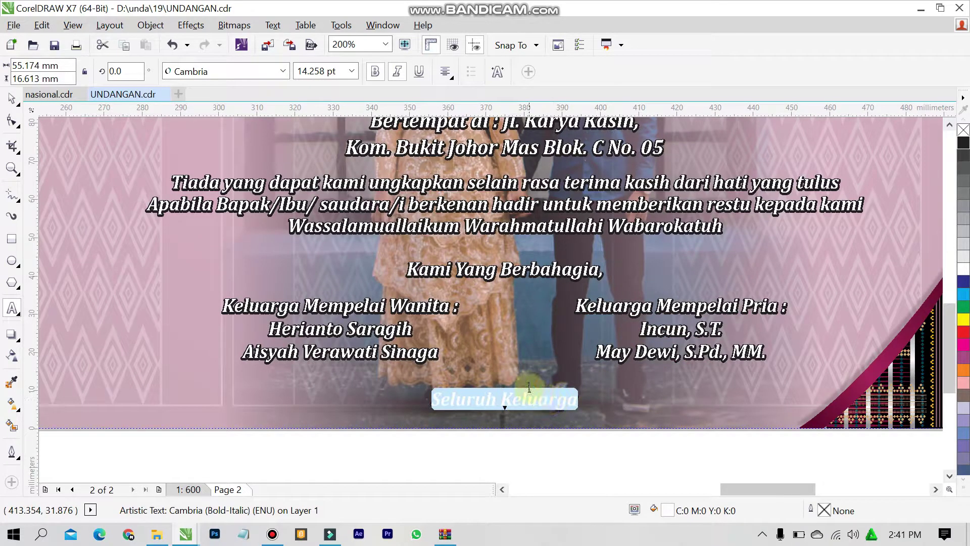
pyautogui.click(546, 368)
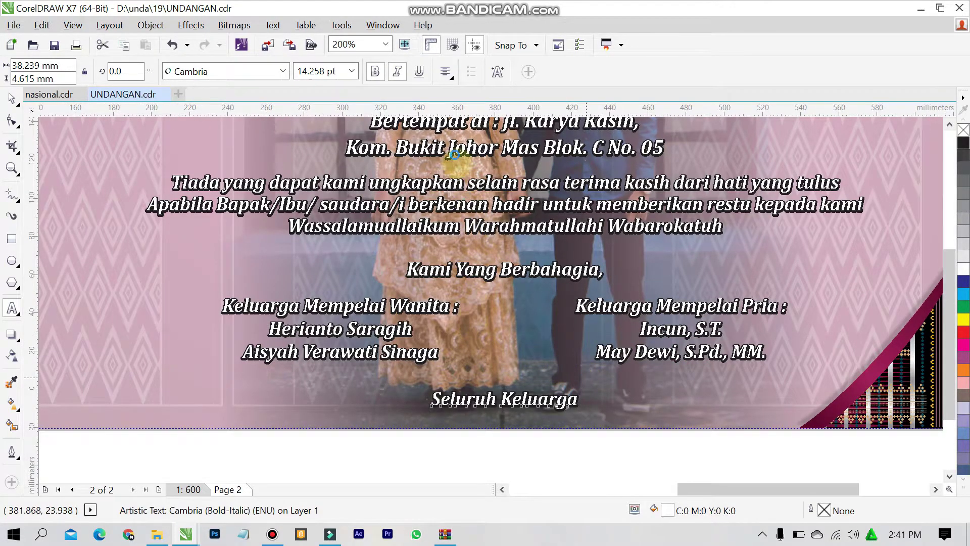
# Step: Zoom back out and fit the entire page 2 spread in the view
pyautogui.press('F3')
pyautogui.press('F3')
pyautogui.press('F3')
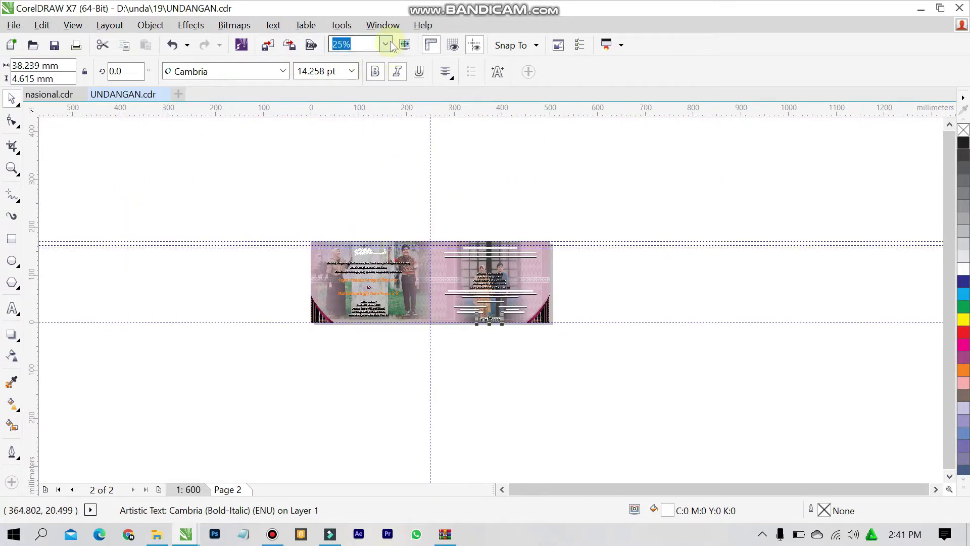
pyautogui.click(386, 45)
pyautogui.click(381, 56)
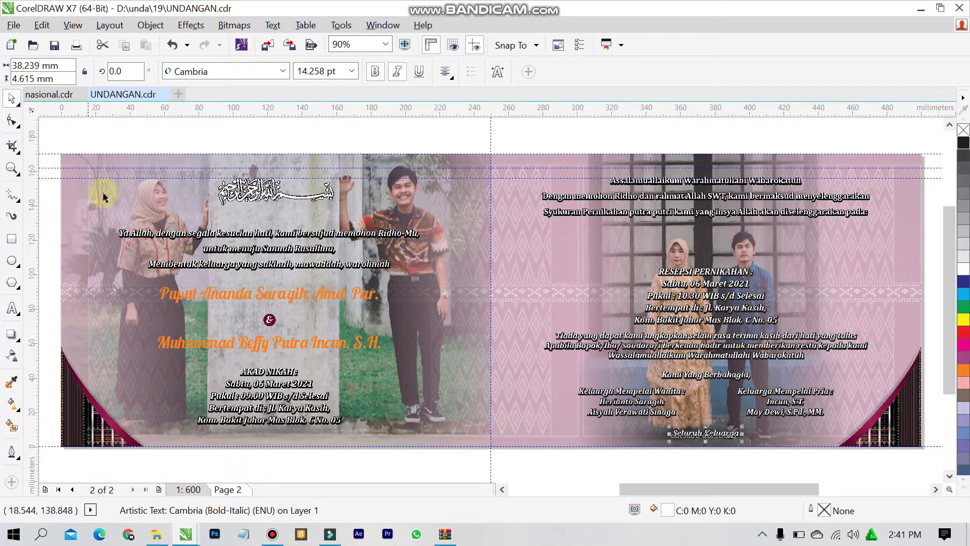
# Step: Clear the selection without changing the document defaults, and return to the cover spread on page 1
pyautogui.click(443, 134)
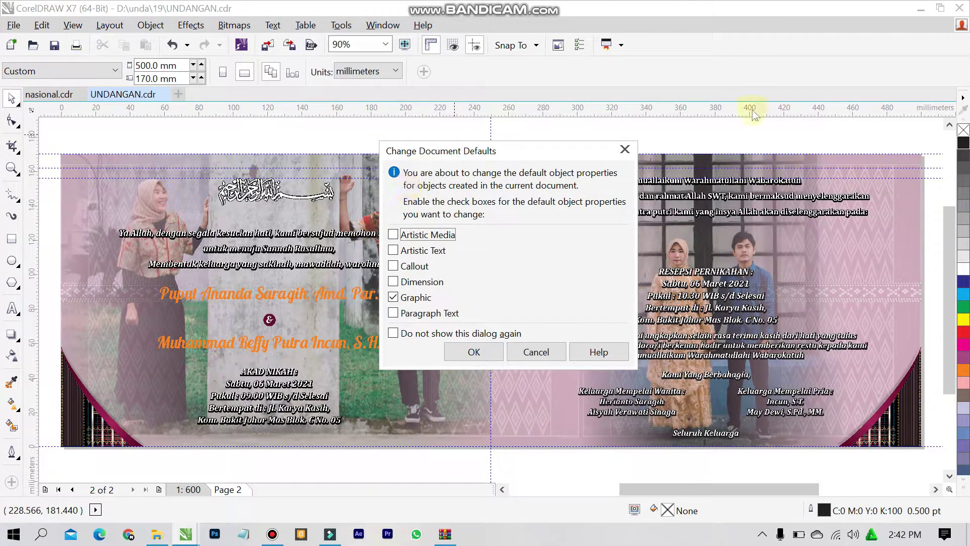
pyautogui.click(557, 354)
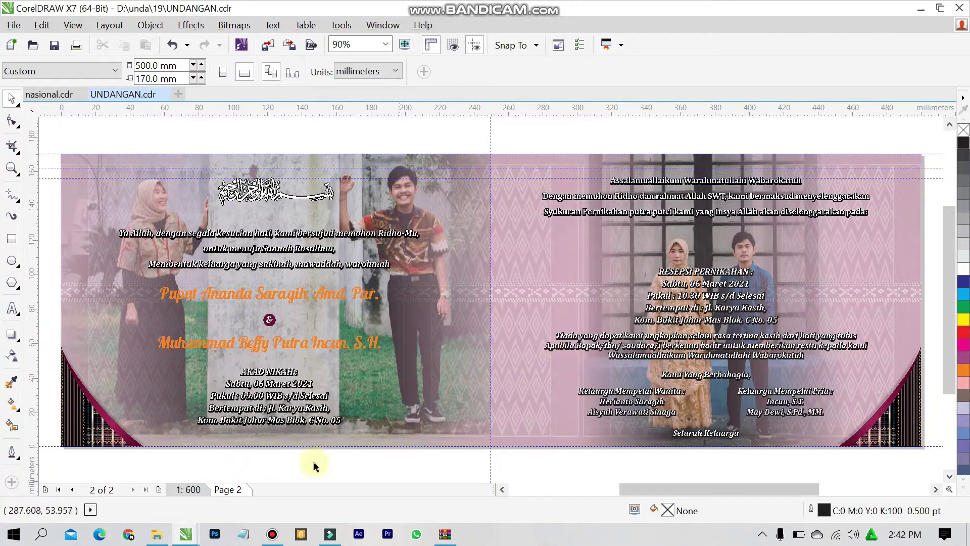
pyautogui.press('pageup')
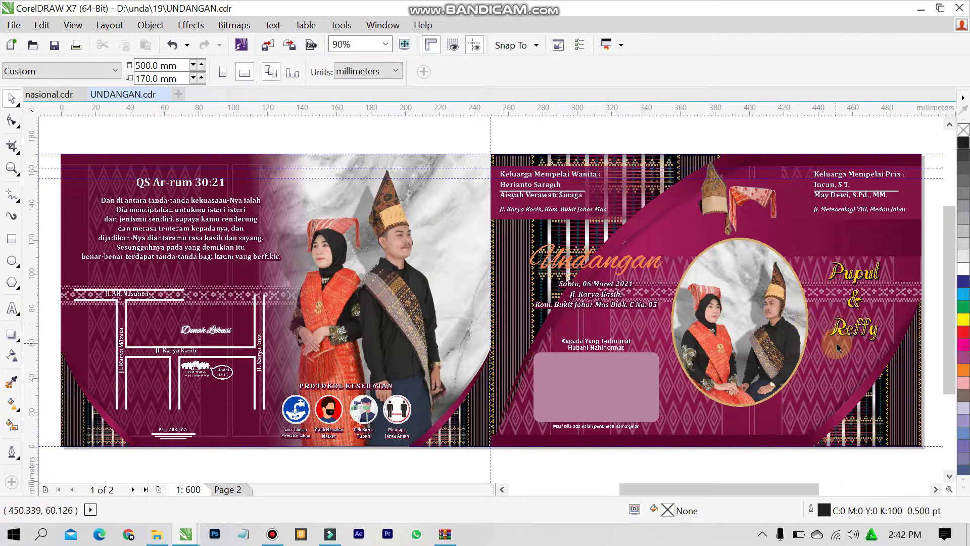
# Step: Examine the font, fill and outline settings of the black lettering behind the couple's first names on the cover
pyautogui.scroll(2, 896, 319)
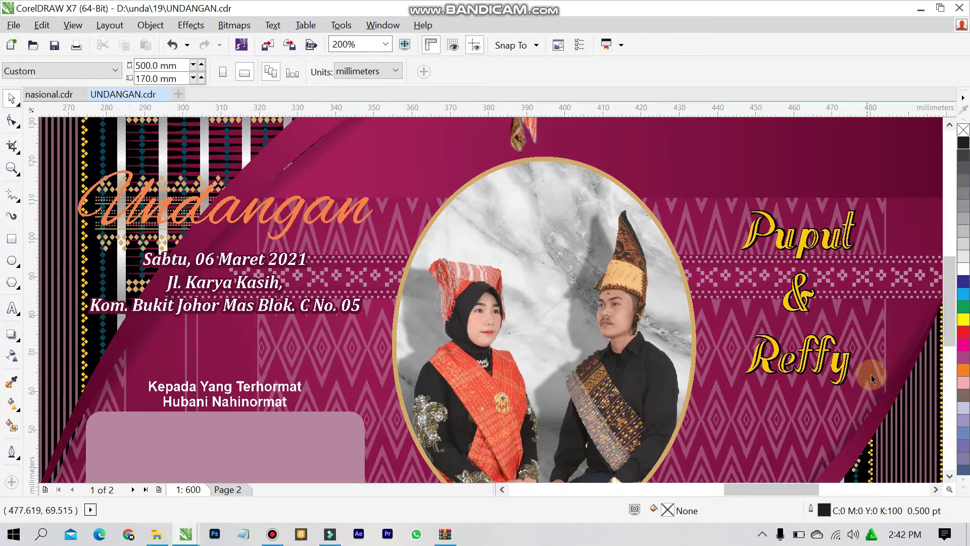
pyautogui.scroll(2, 864, 385)
pyautogui.scroll(2, 815, 371)
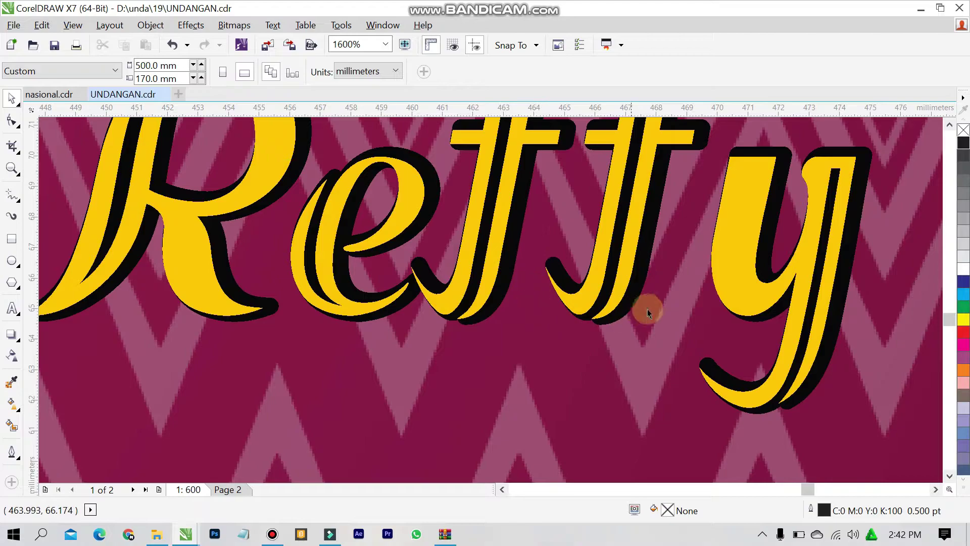
pyautogui.scroll(2, 642, 313)
pyautogui.click(546, 317)
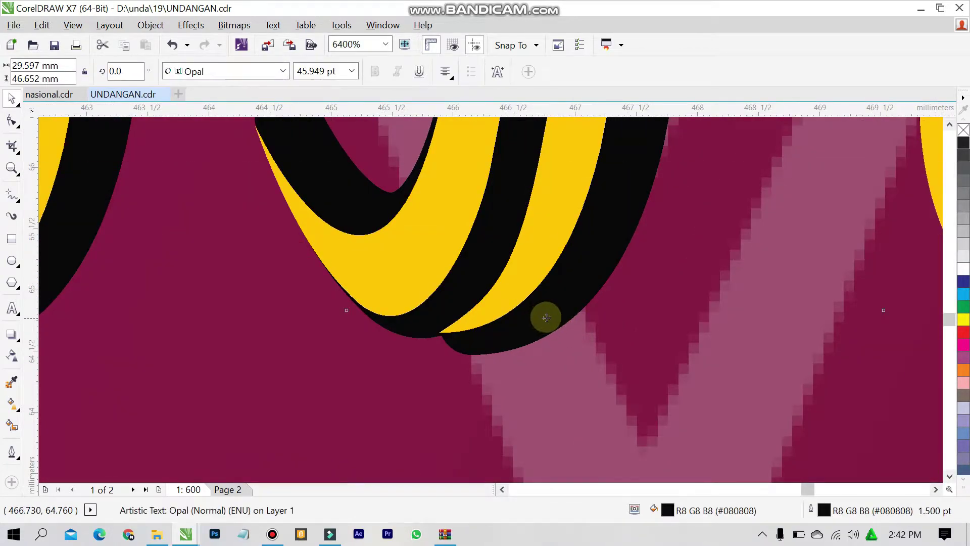
pyautogui.scroll(-2, 559, 319)
pyautogui.scroll(2, 574, 281)
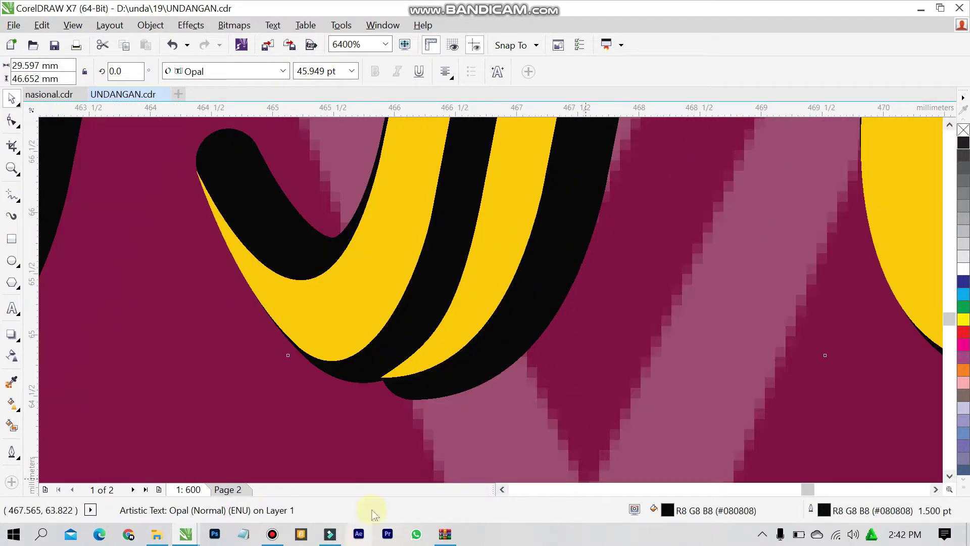
pyautogui.scroll(-2, 426, 403)
pyautogui.scroll(-3, 452, 388)
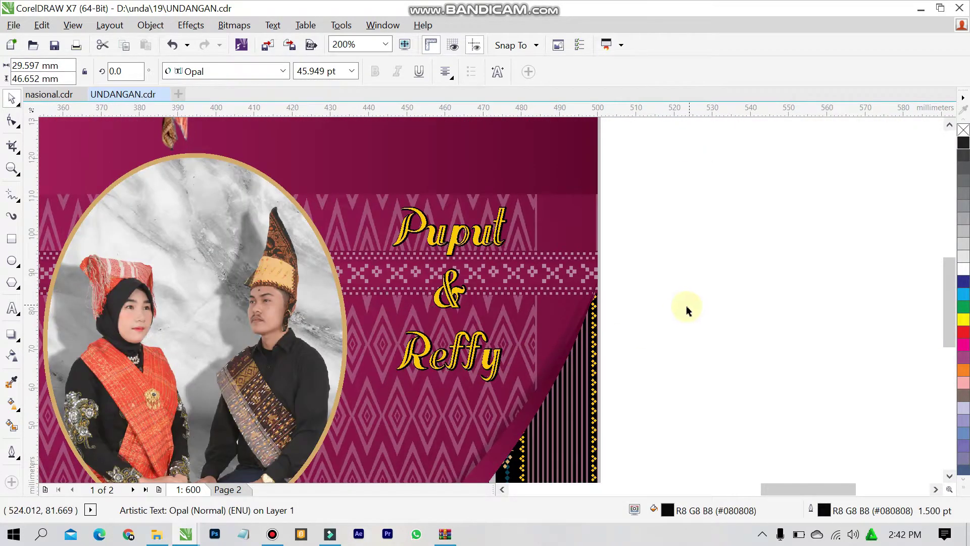
pyautogui.click(687, 309)
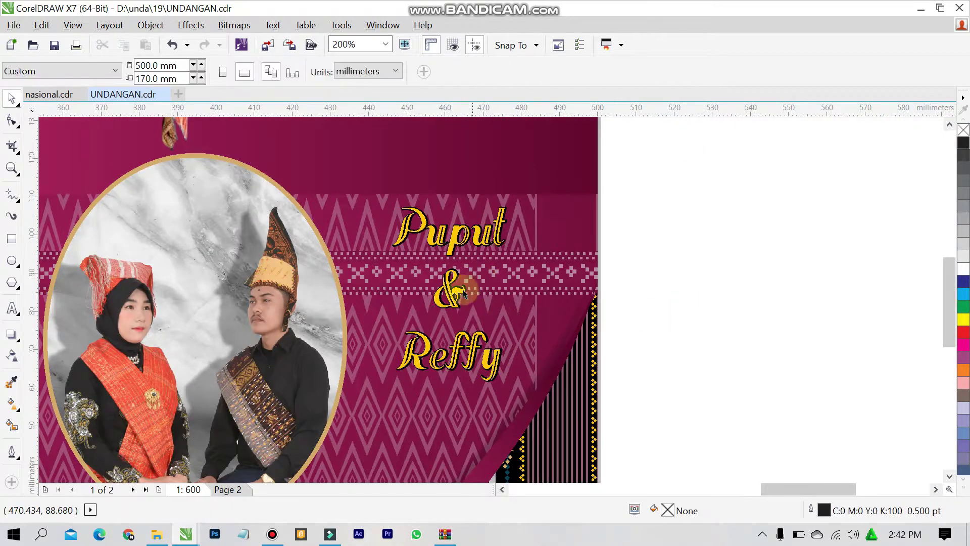
# Step: Place two copies of the couple's yellow names beside the page and give the second copy a black fill and black outline
pyautogui.moveTo(441, 307); pyautogui.dragTo(690, 305)
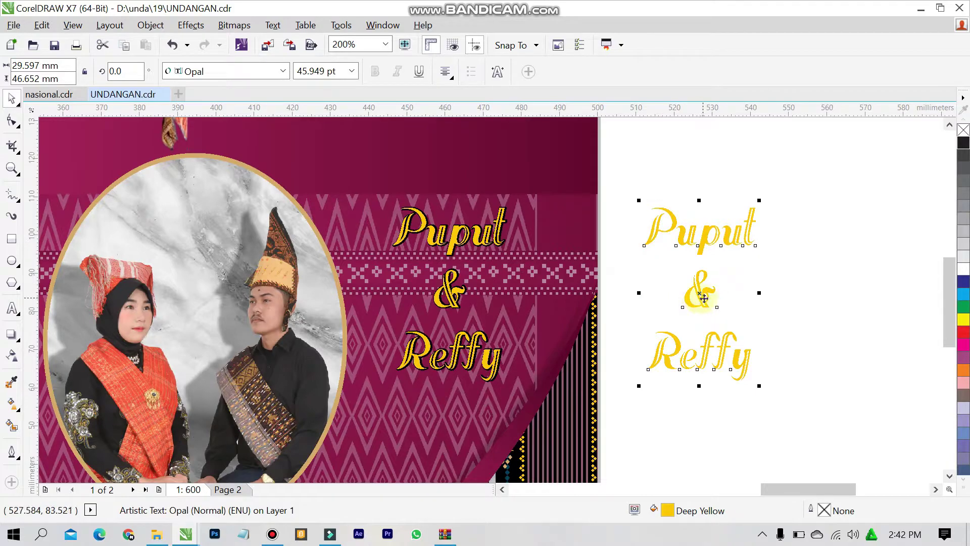
pyautogui.moveTo(704, 293); pyautogui.dragTo(803, 293)
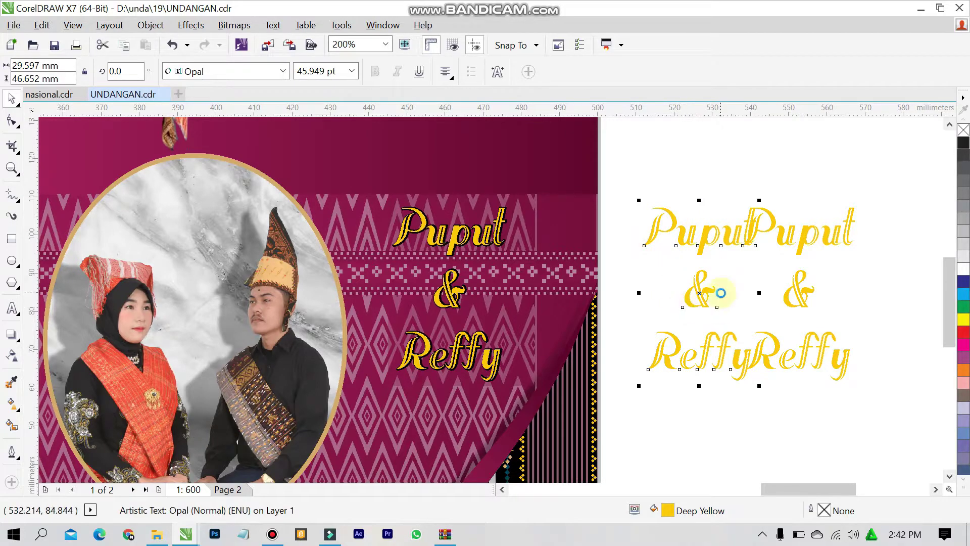
pyautogui.click(807, 238)
pyautogui.click(964, 144)
pyautogui.rightClick(964, 144)
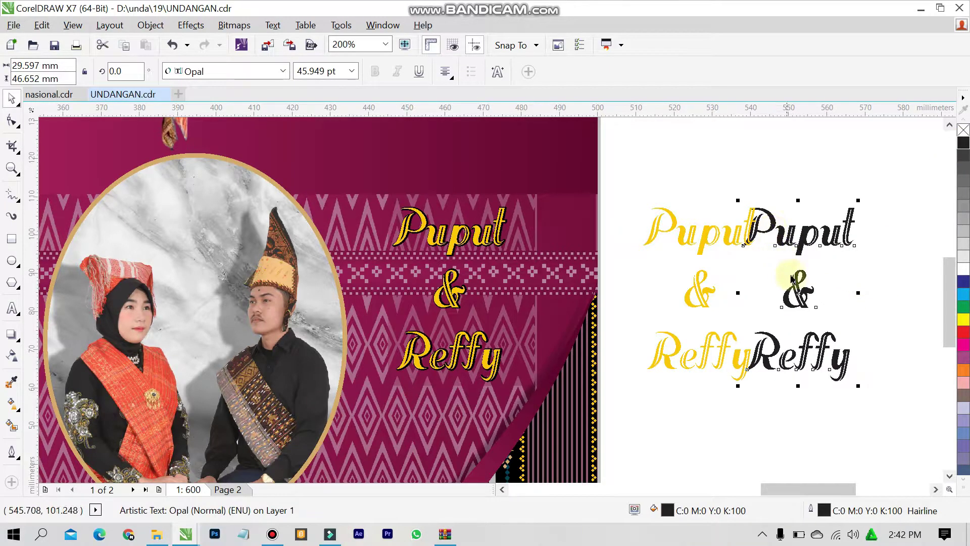
# Step: Set the outline width of the black copy of the names to 3.0 pt
pyautogui.doubleClick(825, 511)
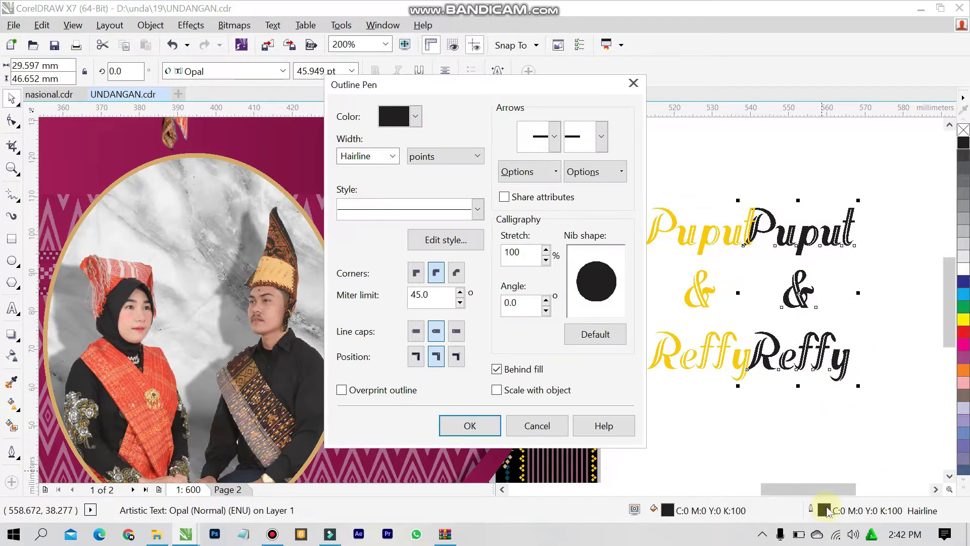
pyautogui.click(397, 157)
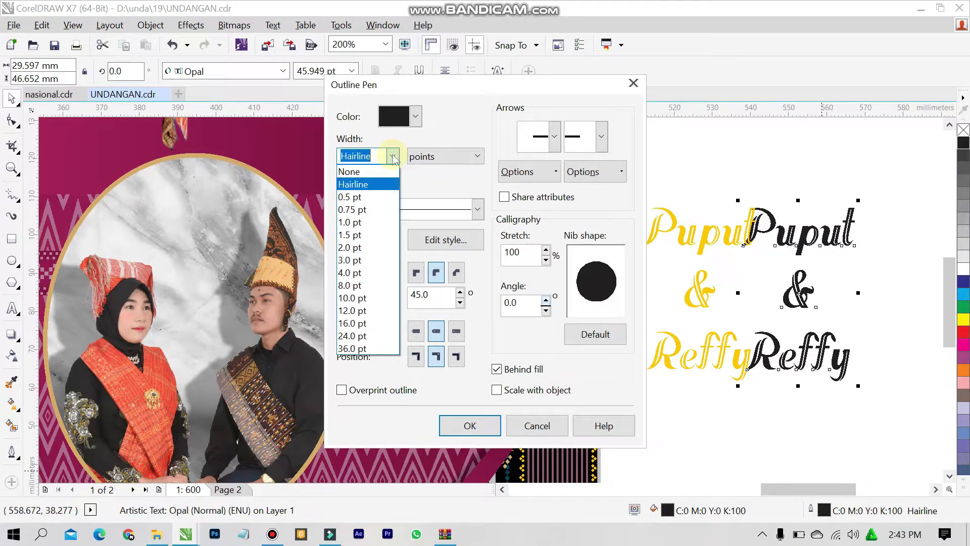
pyautogui.click(398, 260)
pyautogui.click(470, 426)
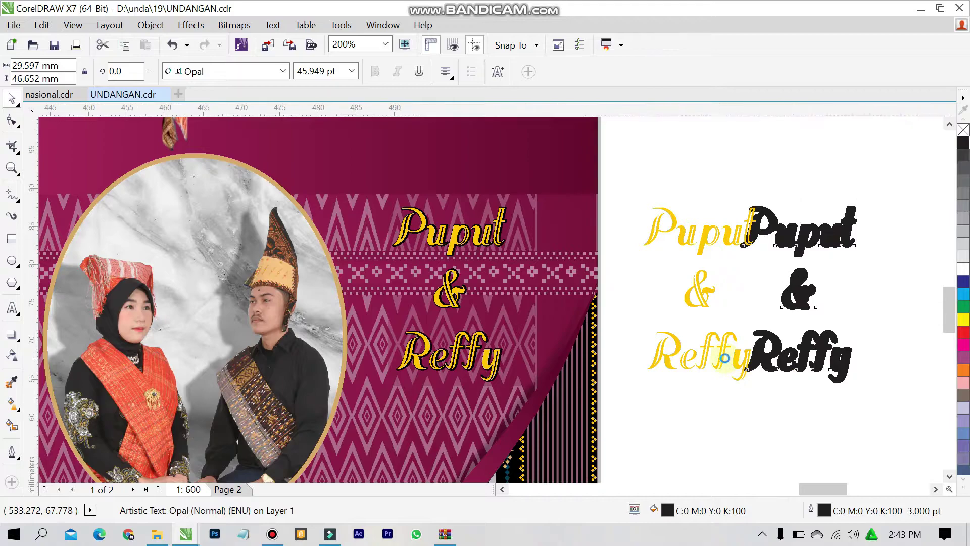
# Step: Move the yellow copy of the names on top of the black outlined copy beside the page
pyautogui.scroll(2, 728, 360)
pyautogui.moveTo(797, 360); pyautogui.dragTo(731, 372)
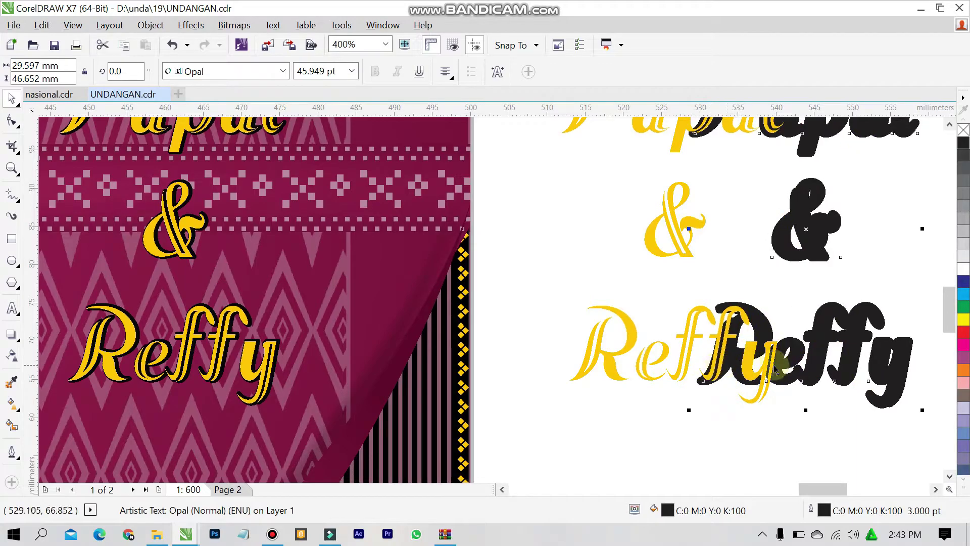
pyautogui.doubleClick(863, 374)
pyautogui.moveTo(867, 374); pyautogui.dragTo(804, 374)
pyautogui.press('Escape')
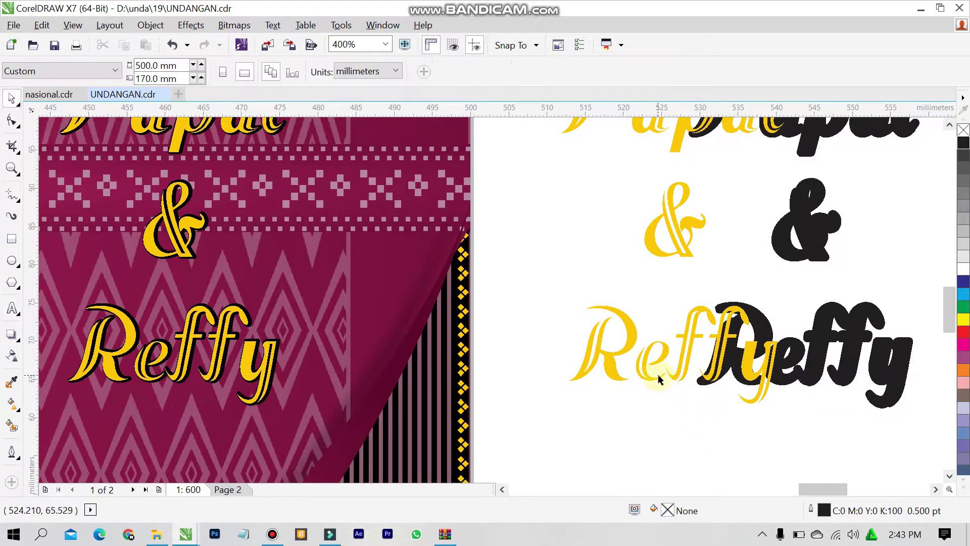
pyautogui.moveTo(666, 382); pyautogui.dragTo(791, 393)
pyautogui.click(797, 401)
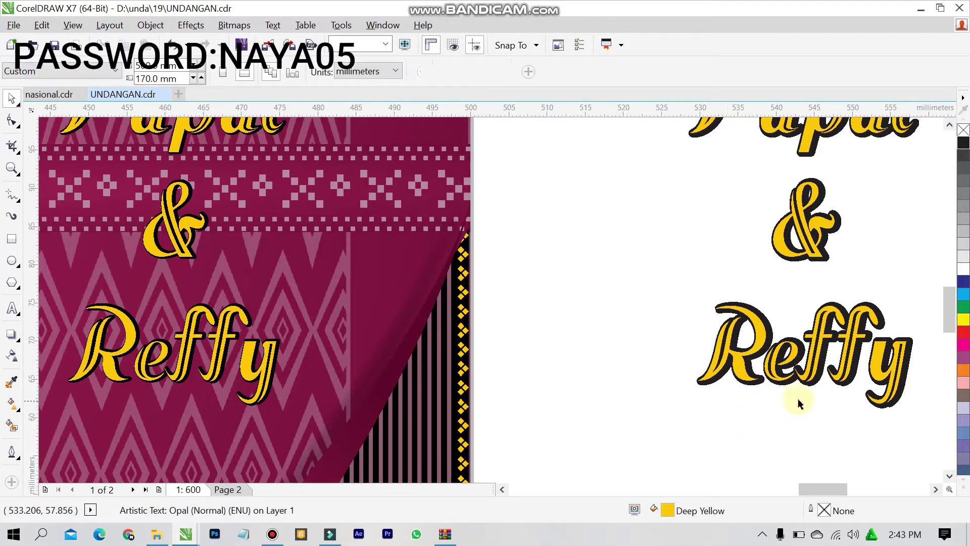
# Step: Set the outline width of the whole black names text behind the yellow copy to 1.5 pt
pyautogui.scroll(2, 814, 381)
pyautogui.doubleClick(815, 369)
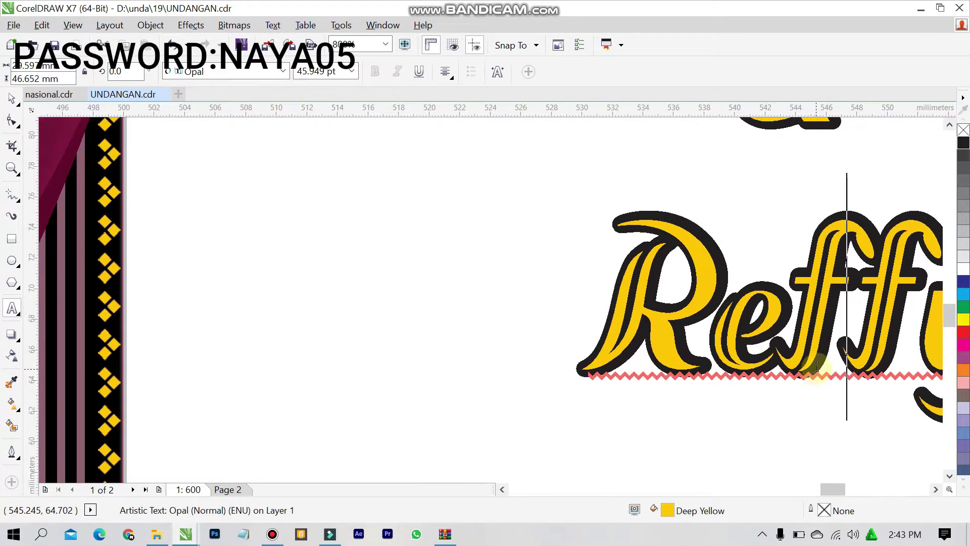
pyautogui.scroll(-4, 849, 404)
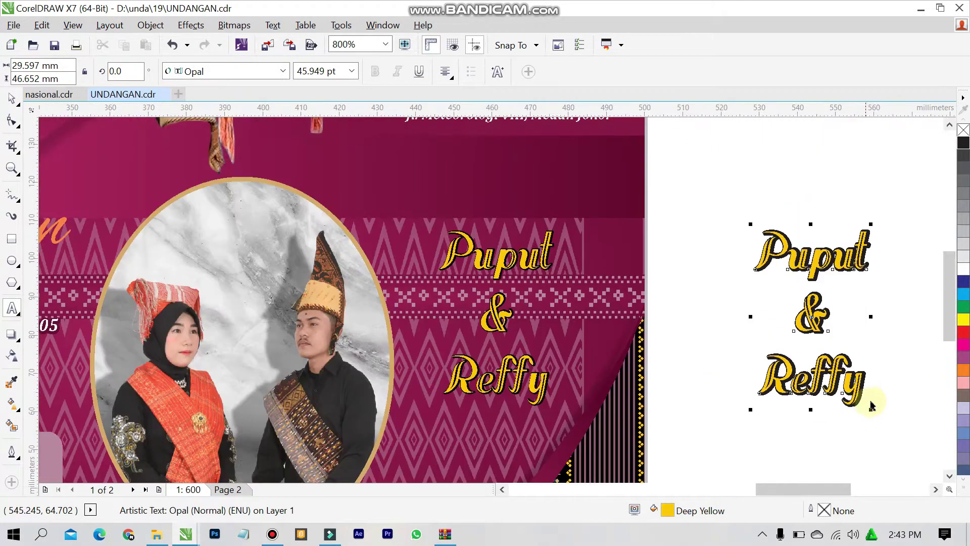
pyautogui.press('Escape')
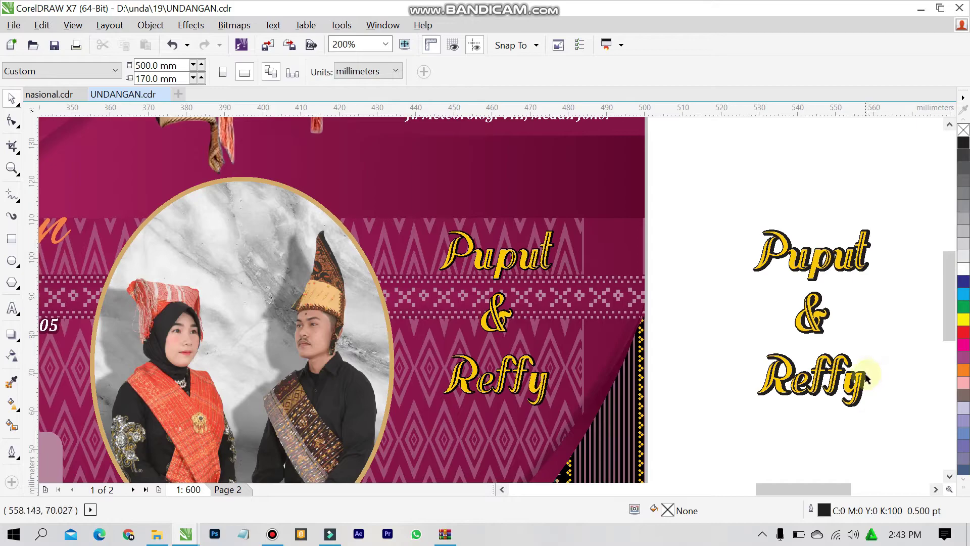
pyautogui.doubleClick(866, 378)
pyautogui.hotkey('ctrl', 'a')
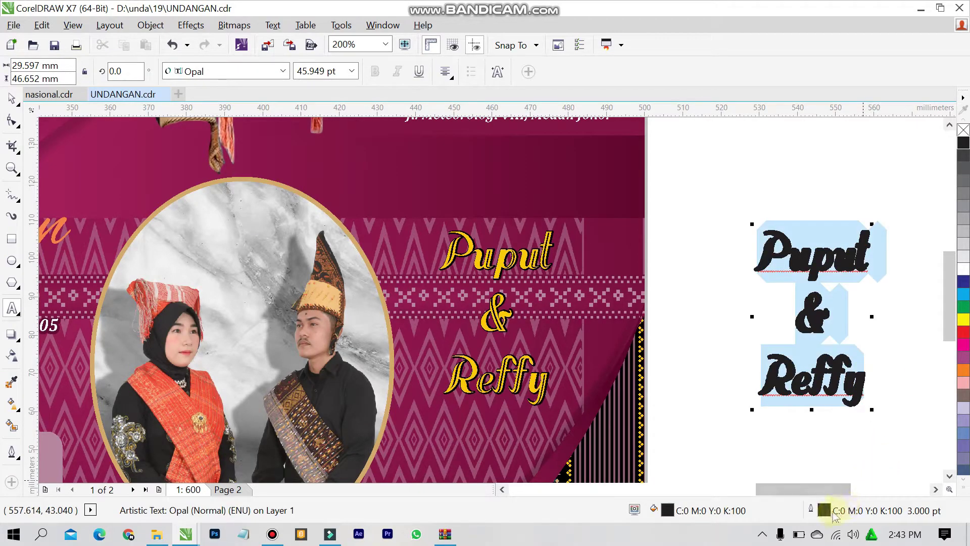
pyautogui.doubleClick(826, 511)
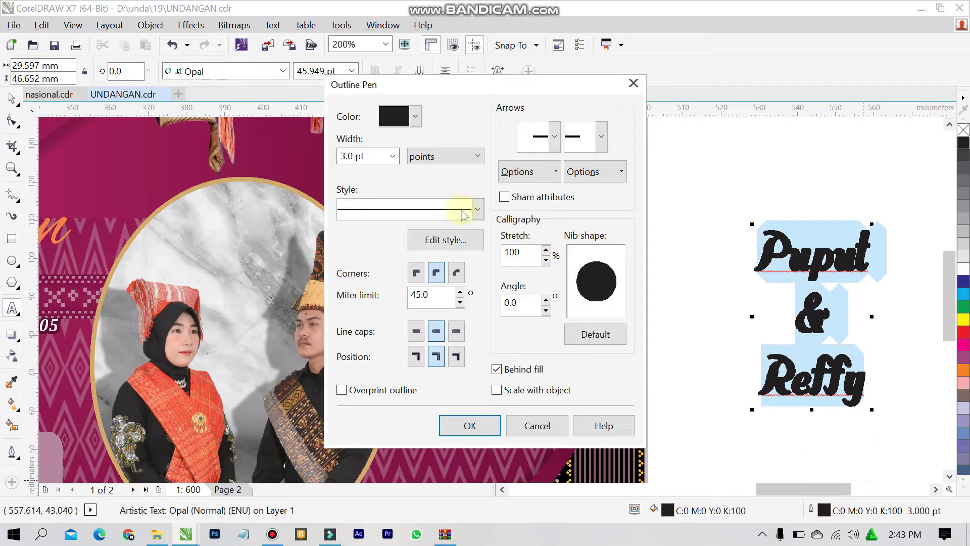
pyautogui.click(395, 160)
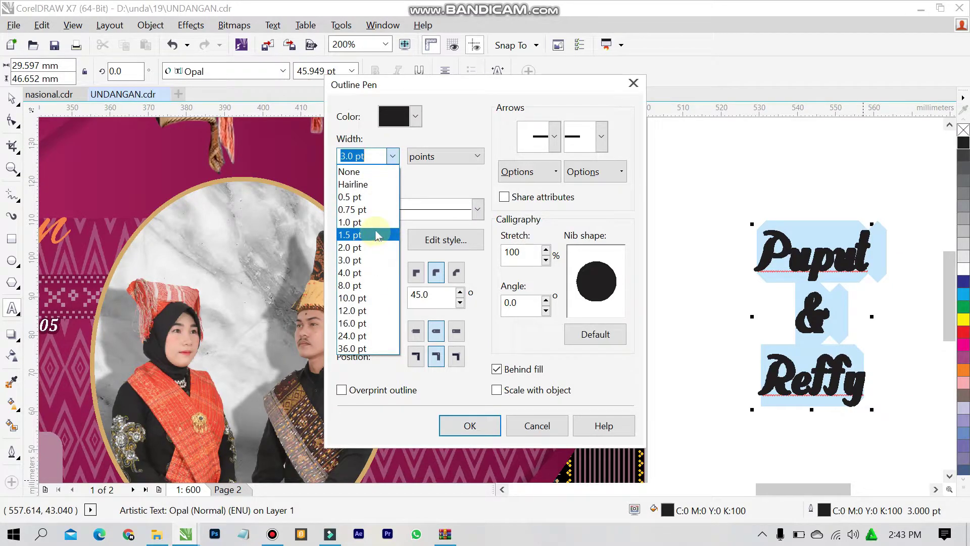
pyautogui.click(381, 234)
pyautogui.click(470, 426)
pyautogui.click(735, 448)
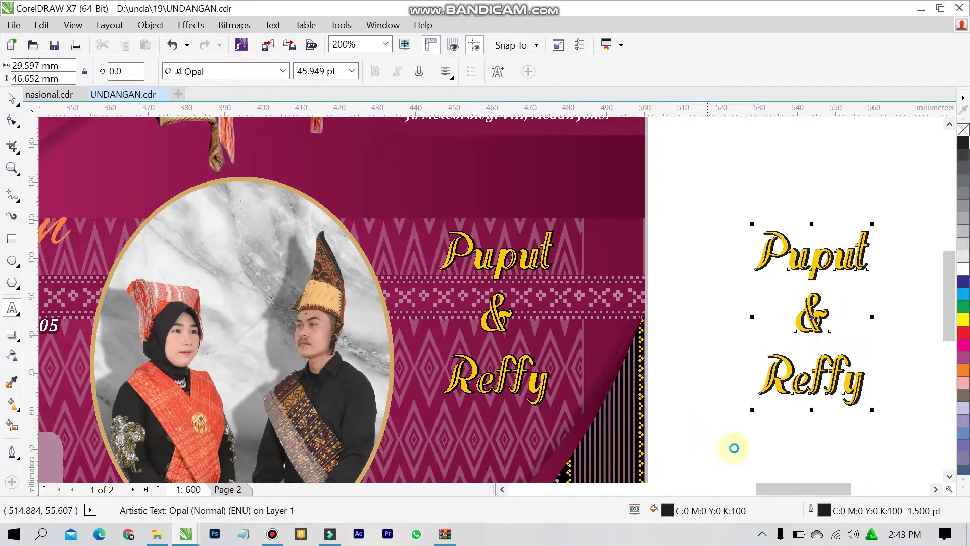
pyautogui.click(849, 410)
# Step: Fine-position the yellow names over the black copy so that a thin black edge surrounds the letters, heavier on their right side
pyautogui.scroll(2, 814, 394)
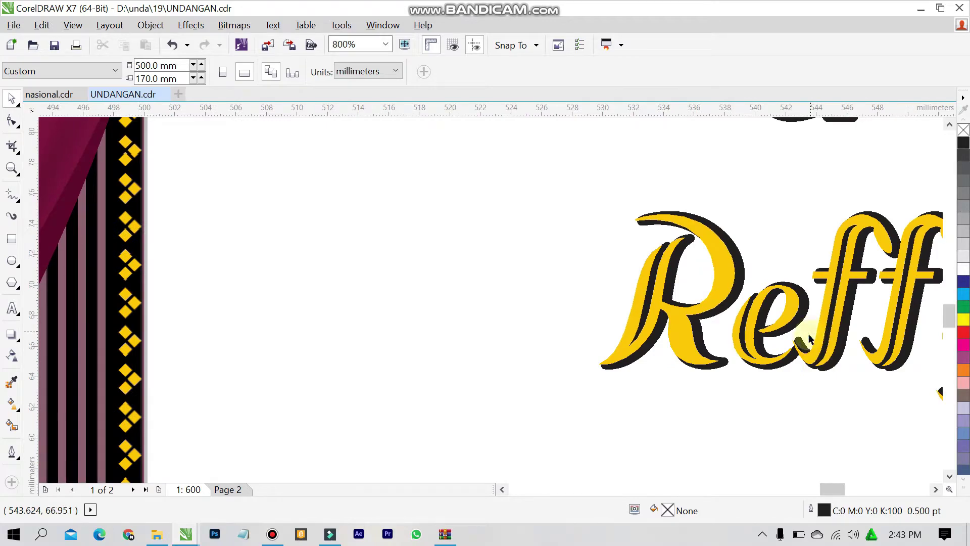
pyautogui.scroll(3, 808, 338)
pyautogui.click(815, 422)
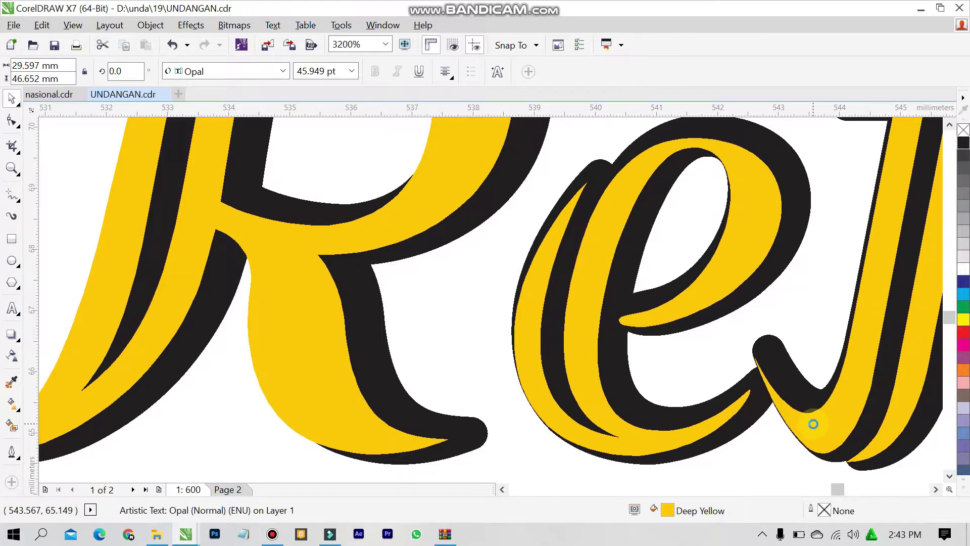
pyautogui.scroll(-2, 723, 407)
pyautogui.scroll(-1, 529, 426)
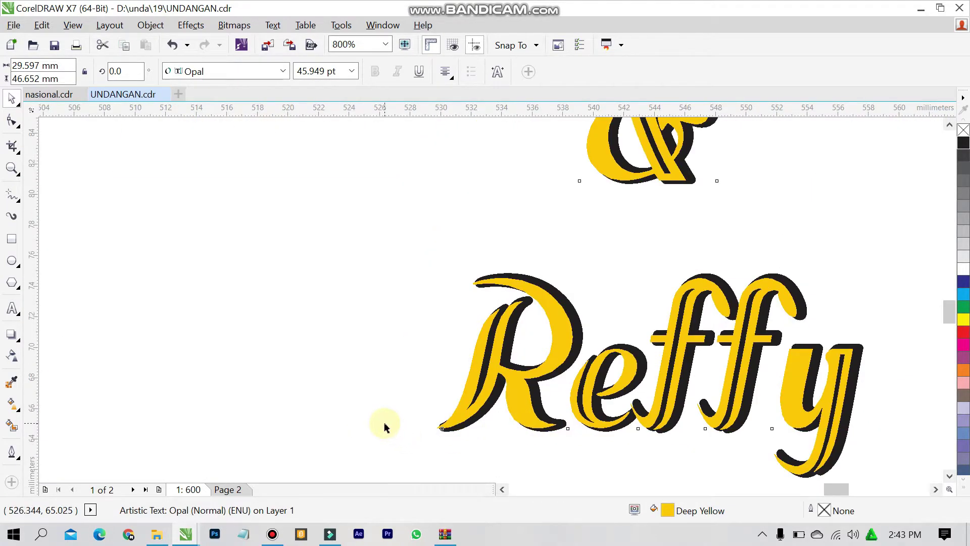
pyautogui.click(385, 424)
pyautogui.scroll(2, 549, 424)
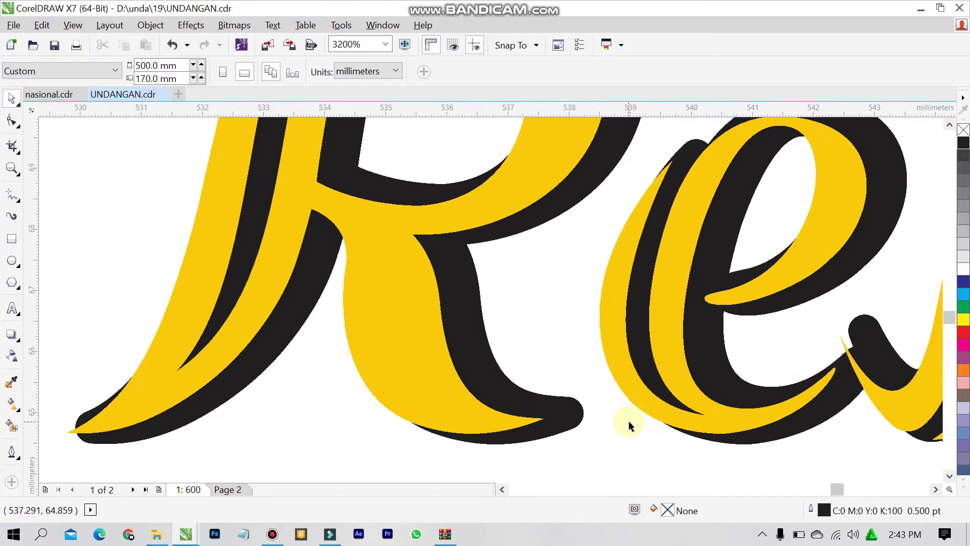
pyautogui.click(878, 401)
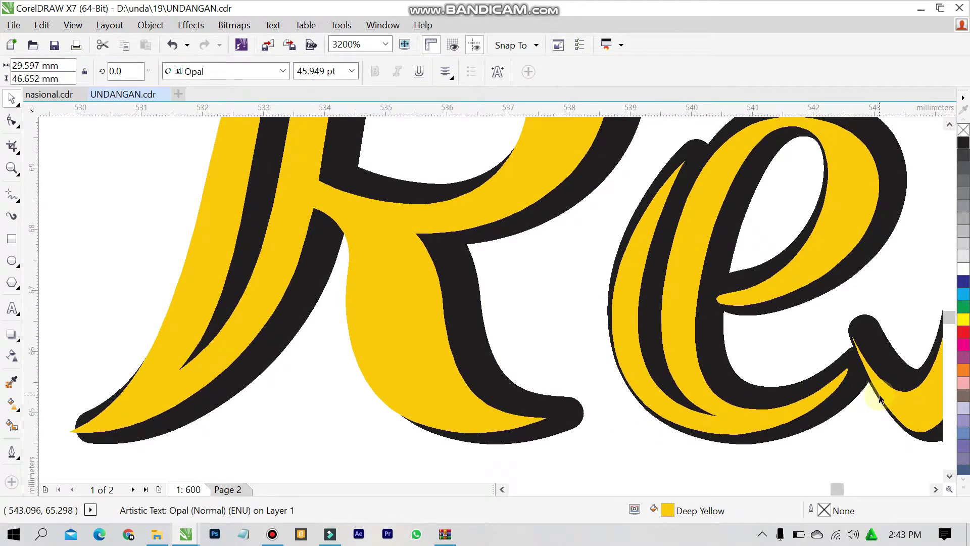
pyautogui.moveTo(880, 399); pyautogui.dragTo(887, 395)
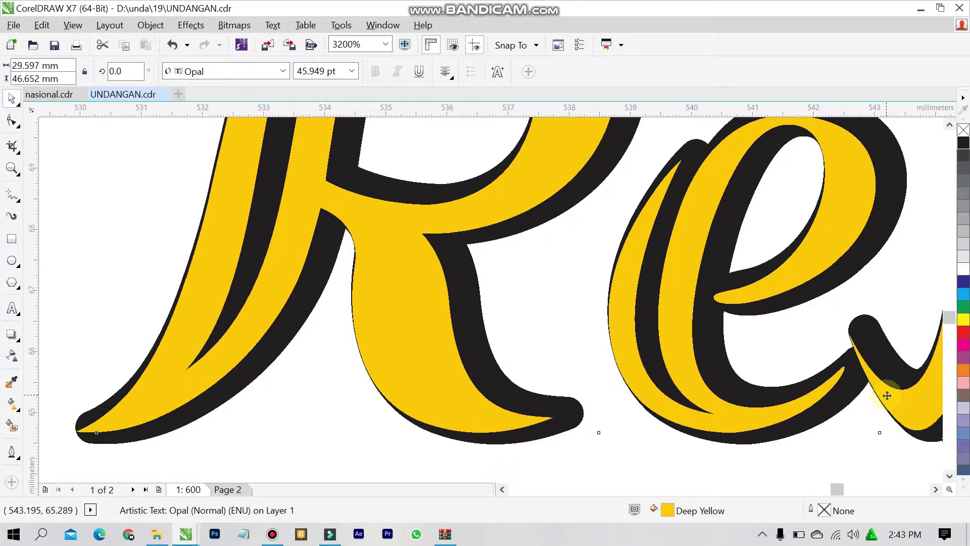
pyautogui.press('Right')
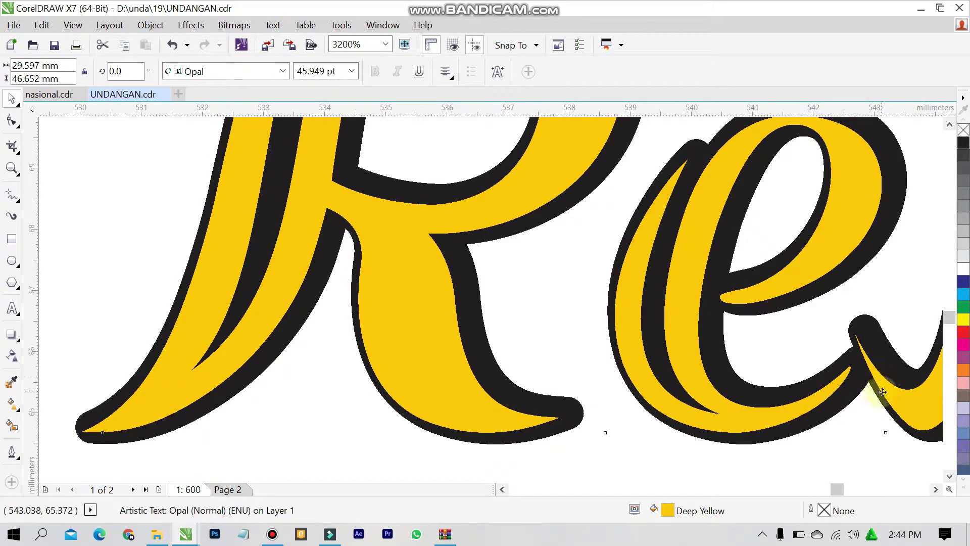
pyautogui.moveTo(882, 390); pyautogui.dragTo(874, 389)
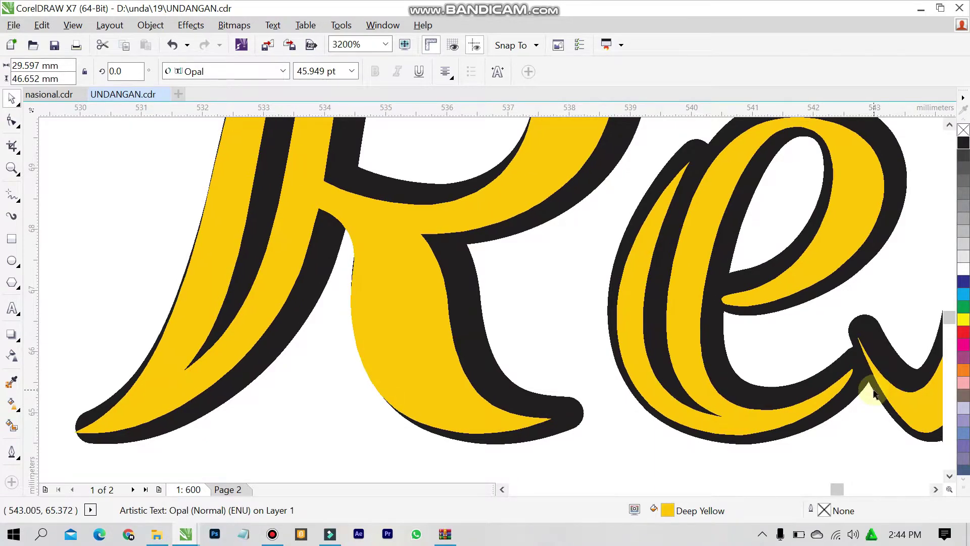
pyautogui.press('Right')
pyautogui.press('Right')
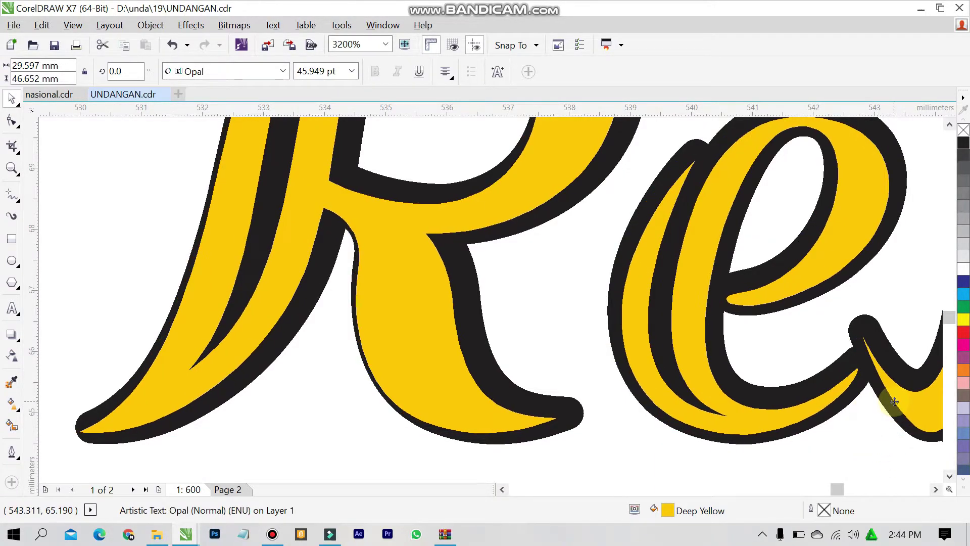
pyautogui.press('Left')
pyautogui.click(868, 475)
pyautogui.scroll(-8, 860, 455)
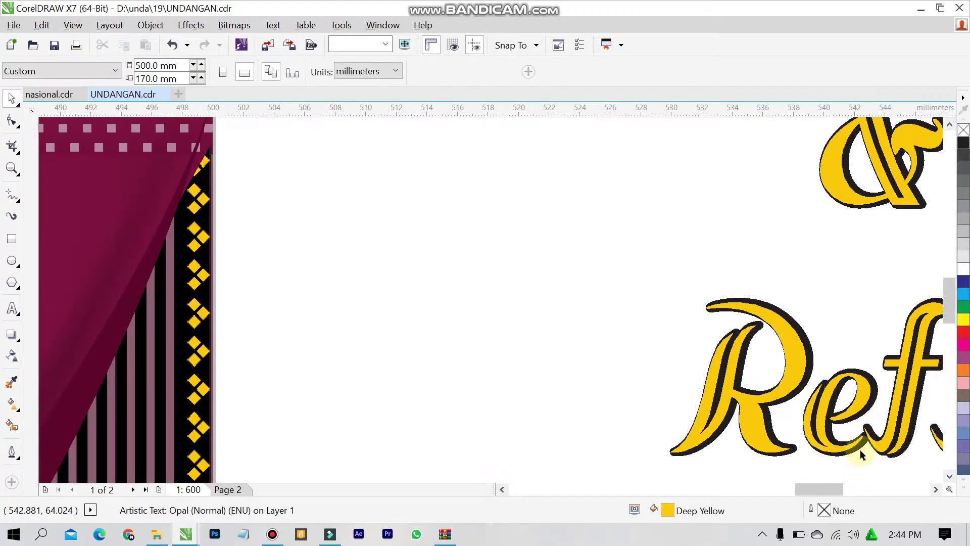
pyautogui.scroll(-3, 805, 458)
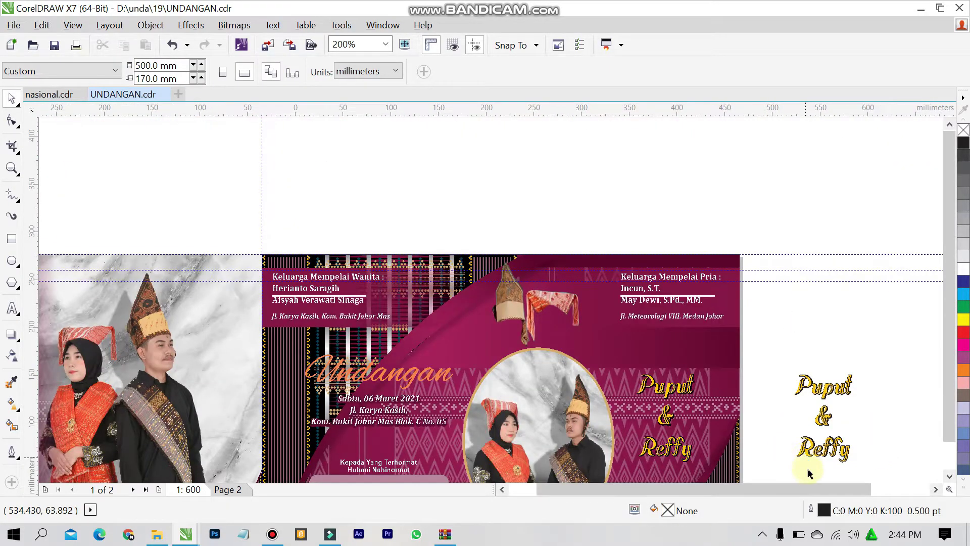
pyautogui.scroll(5, 809, 470)
pyautogui.press('F12')
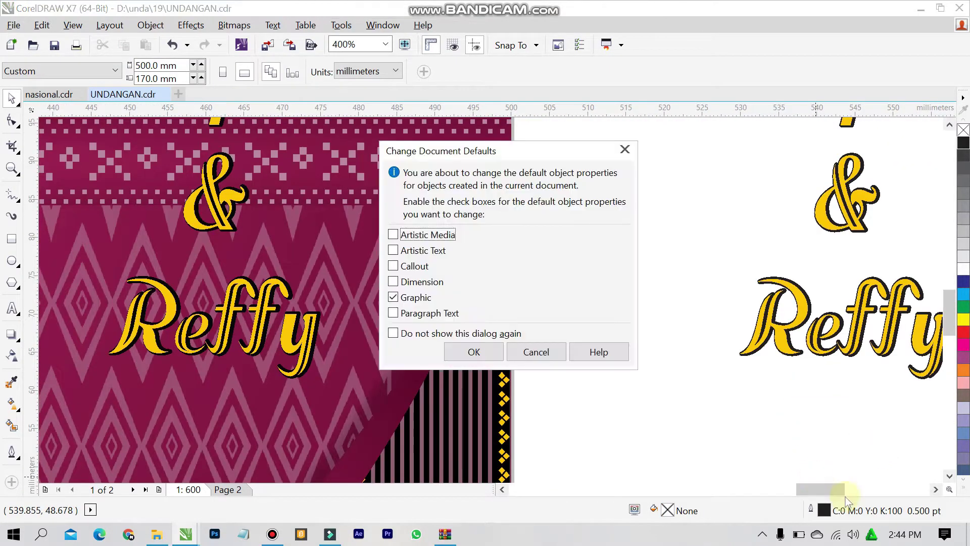
pyautogui.click(556, 357)
pyautogui.scroll(-4, 531, 325)
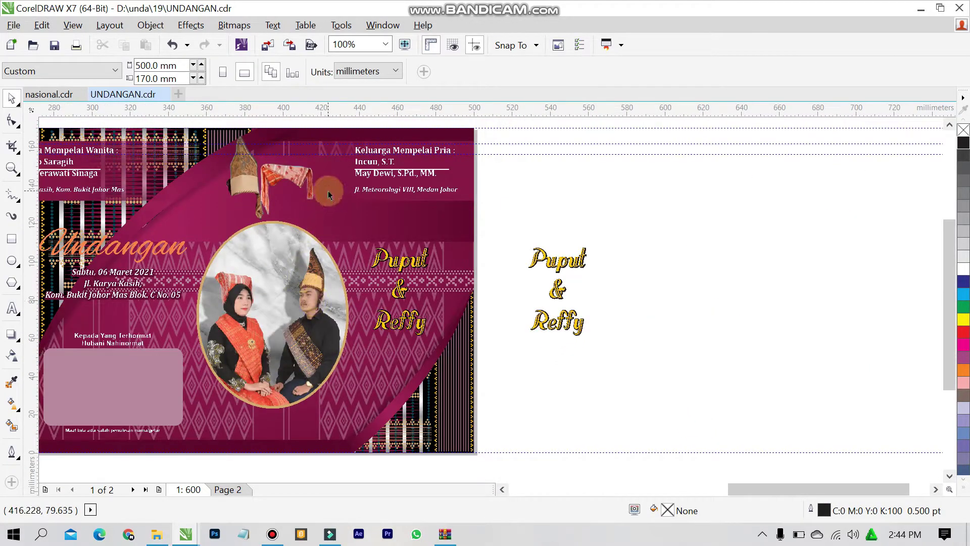
pyautogui.scroll(-2, 170, 298)
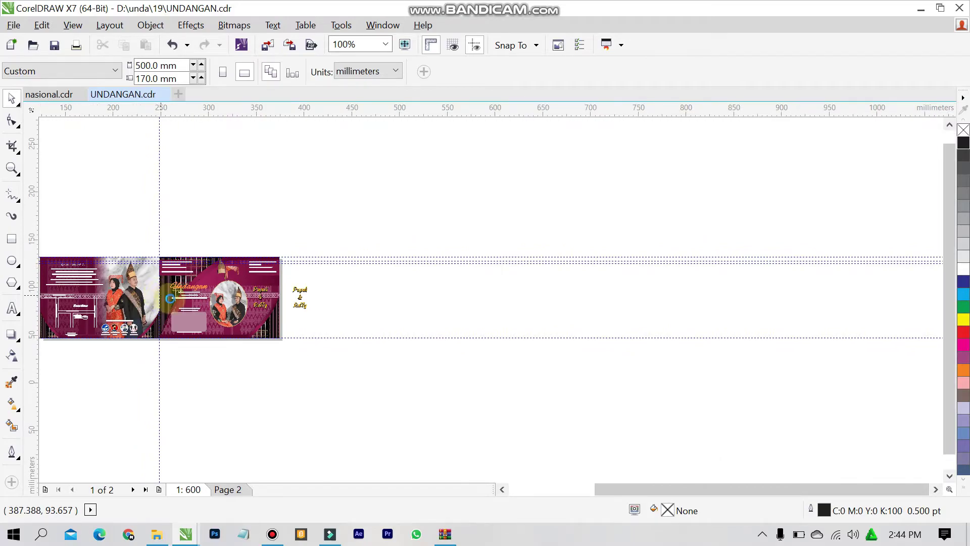
# Step: Place a white copy of the date and address text directly below the original, and a second copy beneath the first
pyautogui.scroll(5, 171, 298)
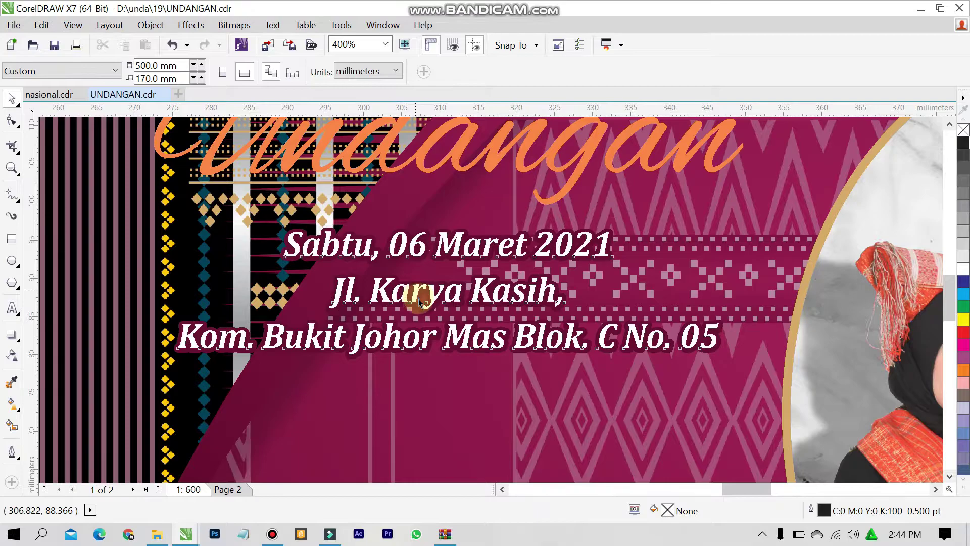
pyautogui.moveTo(420, 302); pyautogui.dragTo(415, 418)
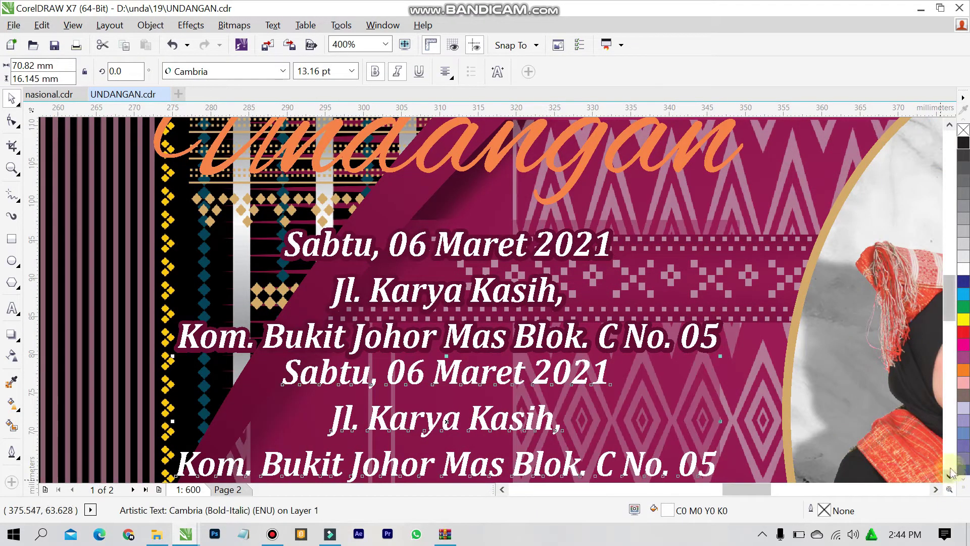
pyautogui.scroll(-4, 949, 478)
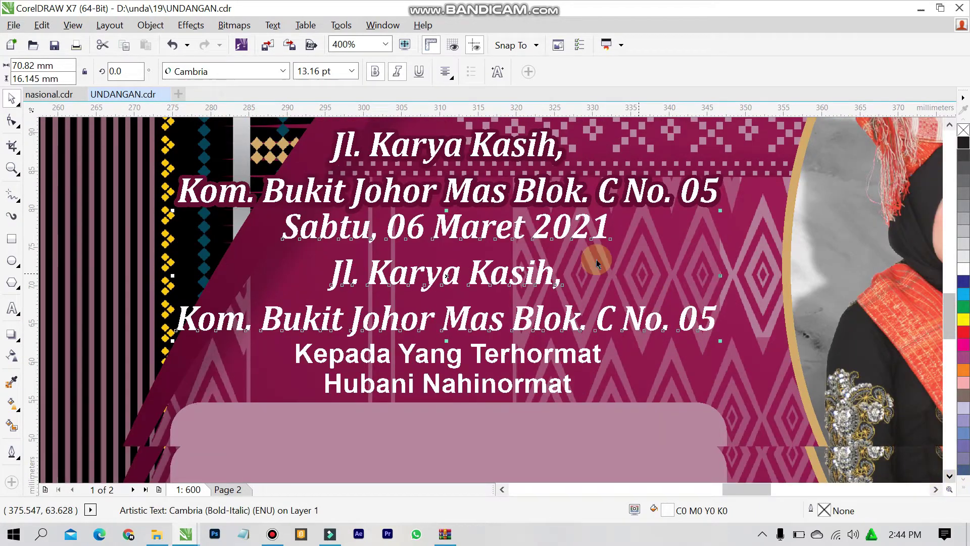
pyautogui.click(446, 257)
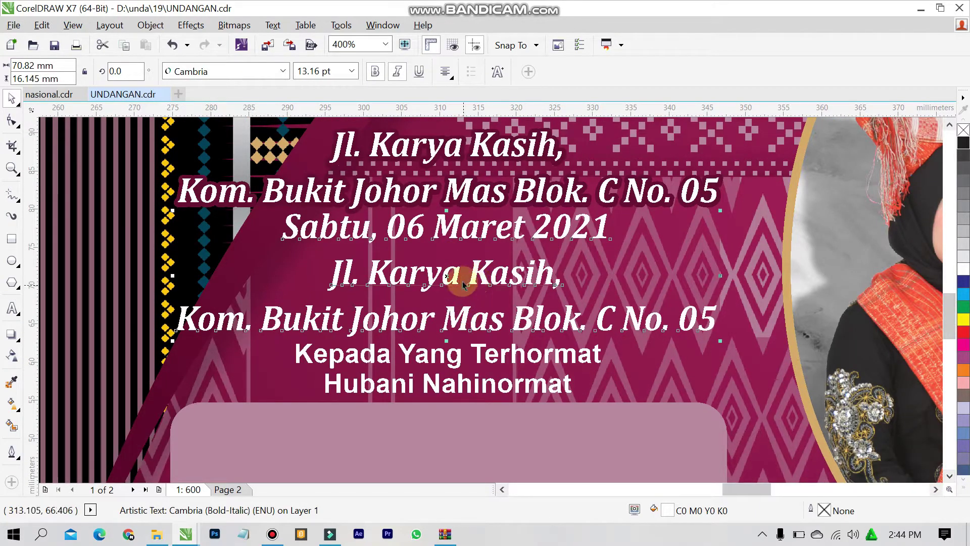
pyautogui.moveTo(482, 276); pyautogui.dragTo(476, 386)
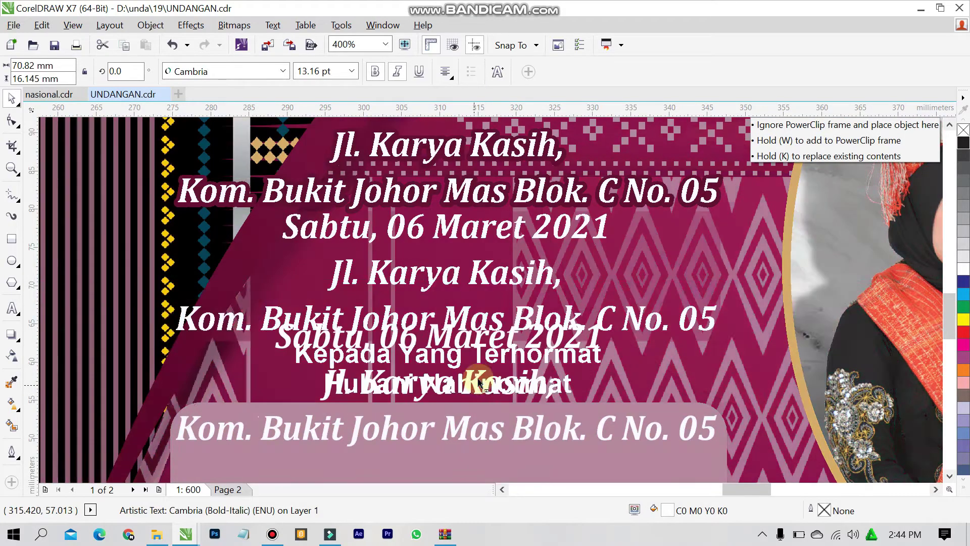
pyautogui.click(403, 223)
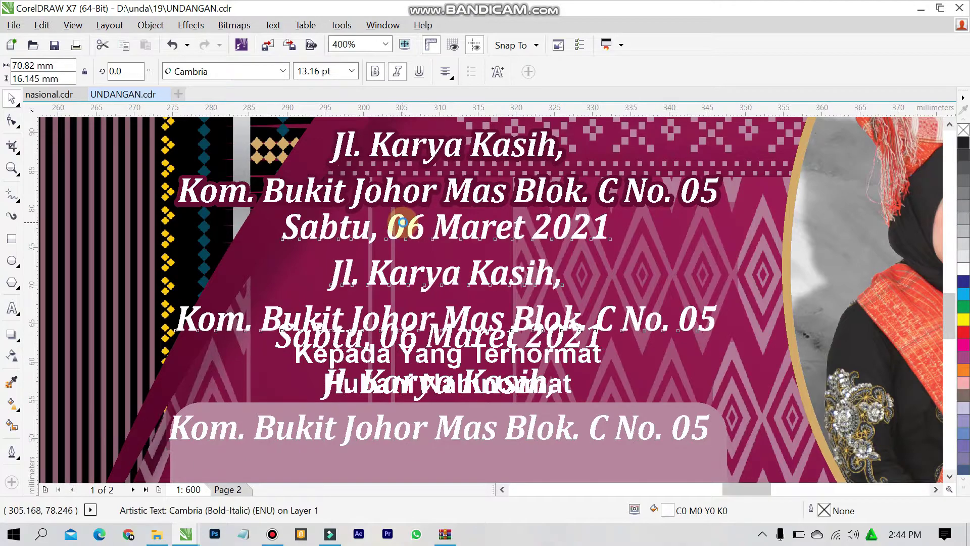
pyautogui.doubleClick(402, 222)
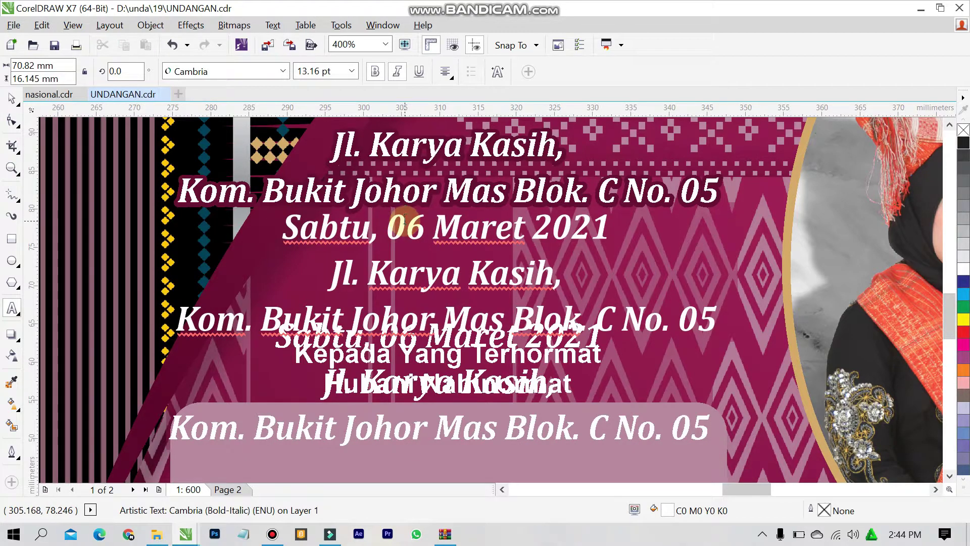
pyautogui.hotkey('ctrl', 'a')
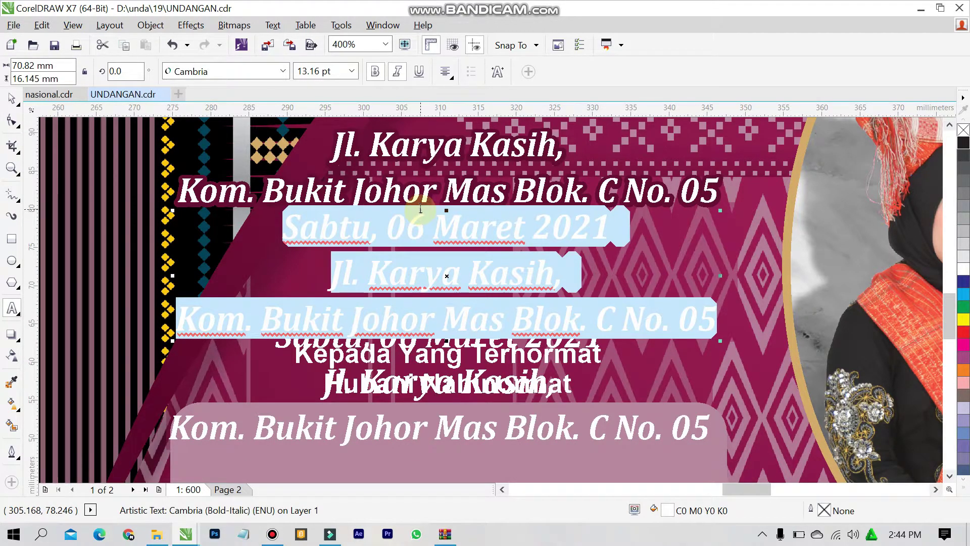
pyautogui.click(420, 208)
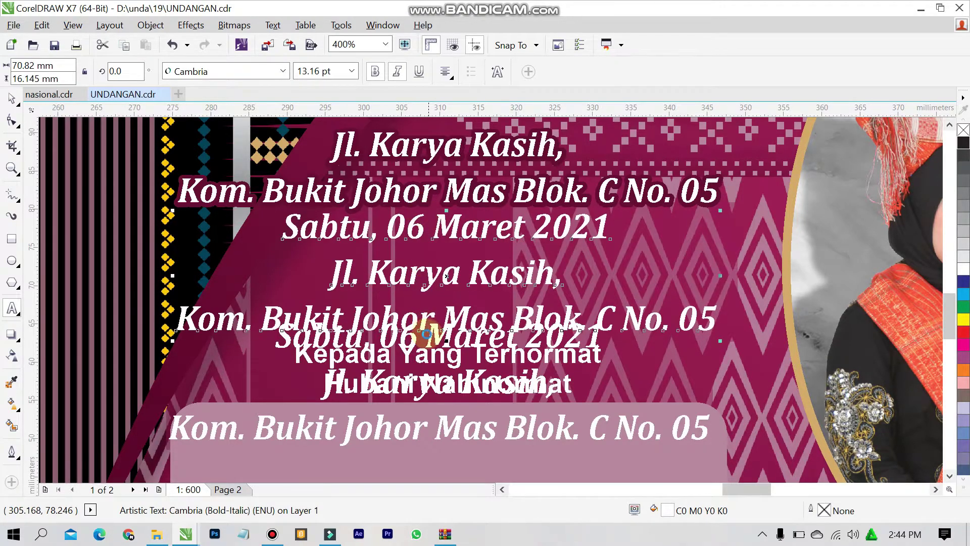
pyautogui.hotkey('ctrl', 'space')
# Step: Fill the "Kepada Yang Terhormat" text with the dark maroon (#630B31) sampled from the edge around the original address text
pyautogui.click(430, 357)
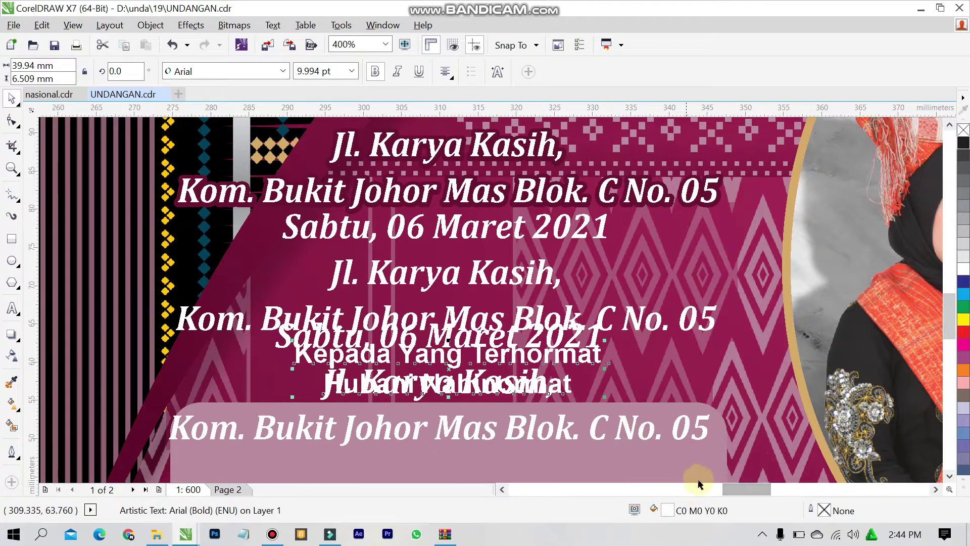
pyautogui.doubleClick(672, 510)
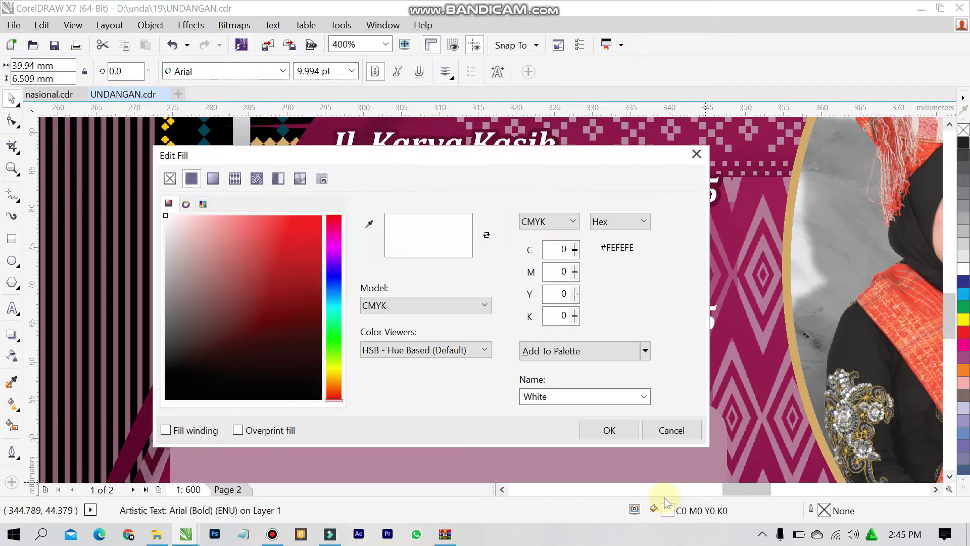
pyautogui.click(369, 223)
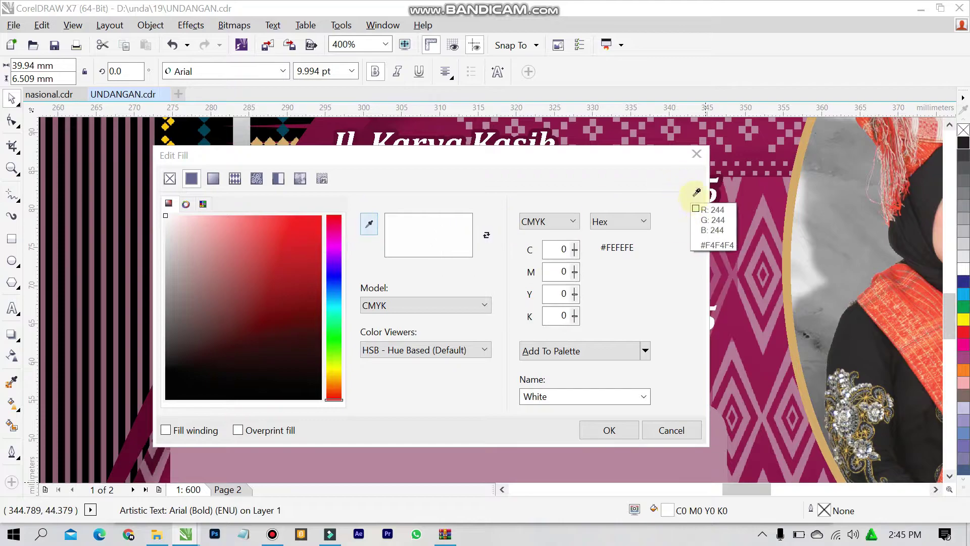
pyautogui.click(723, 193)
pyautogui.click(627, 430)
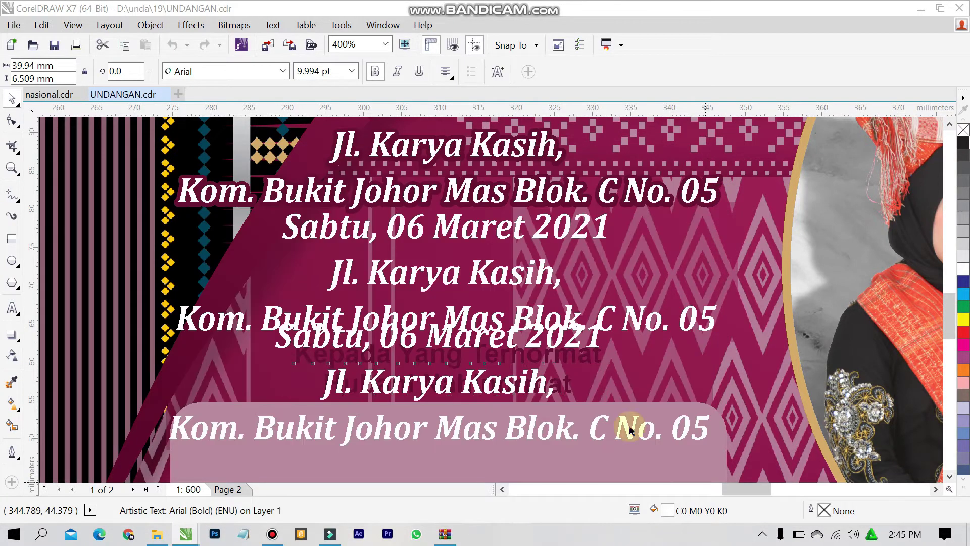
# Step: Give the "Kepada Yang Terhormat" text a hairline outline in the dark maroon (#630B31) sampled from its fill
pyautogui.doubleClick(825, 510)
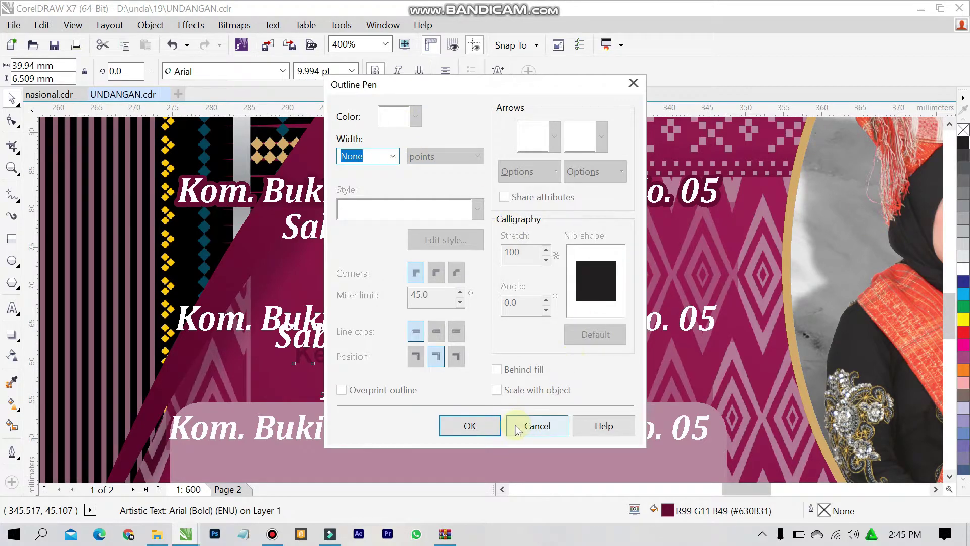
pyautogui.click(536, 426)
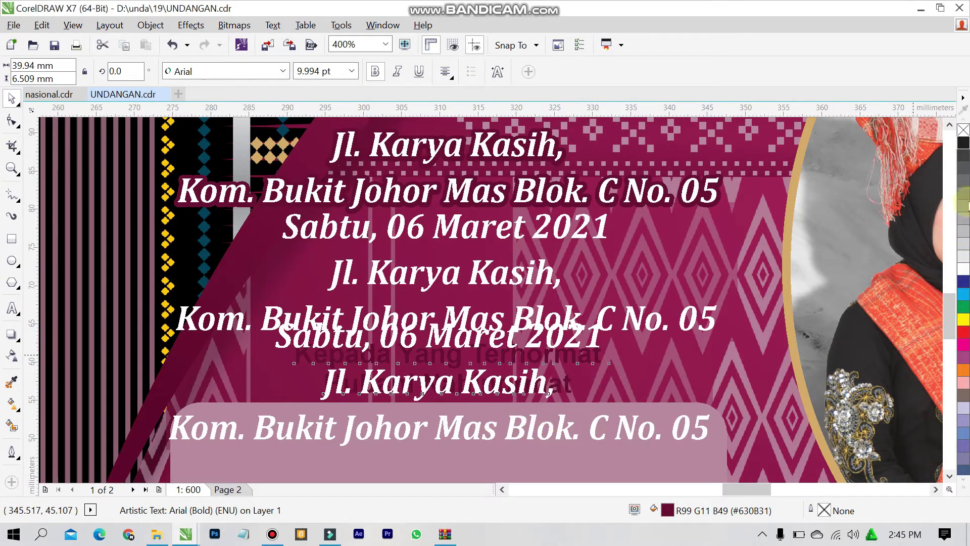
pyautogui.rightClick(964, 142)
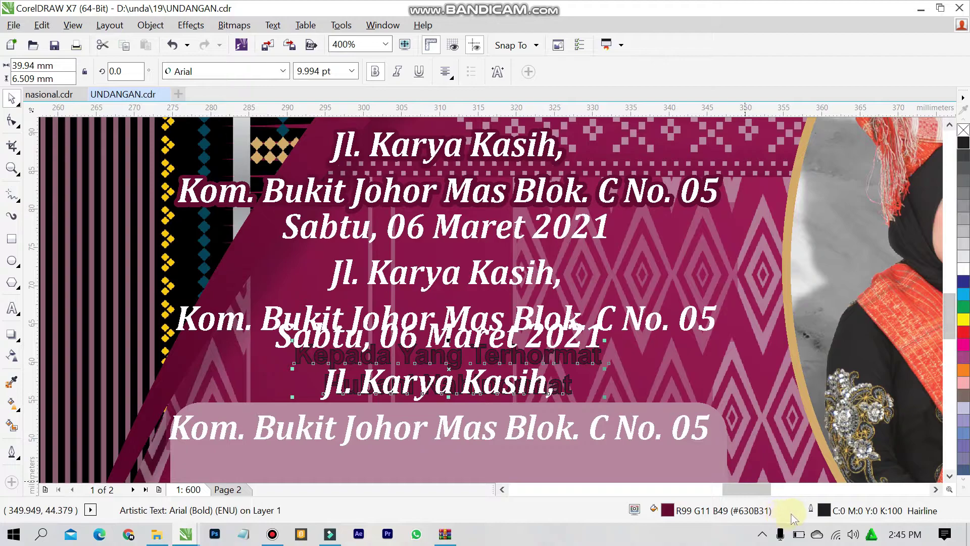
pyautogui.doubleClick(825, 510)
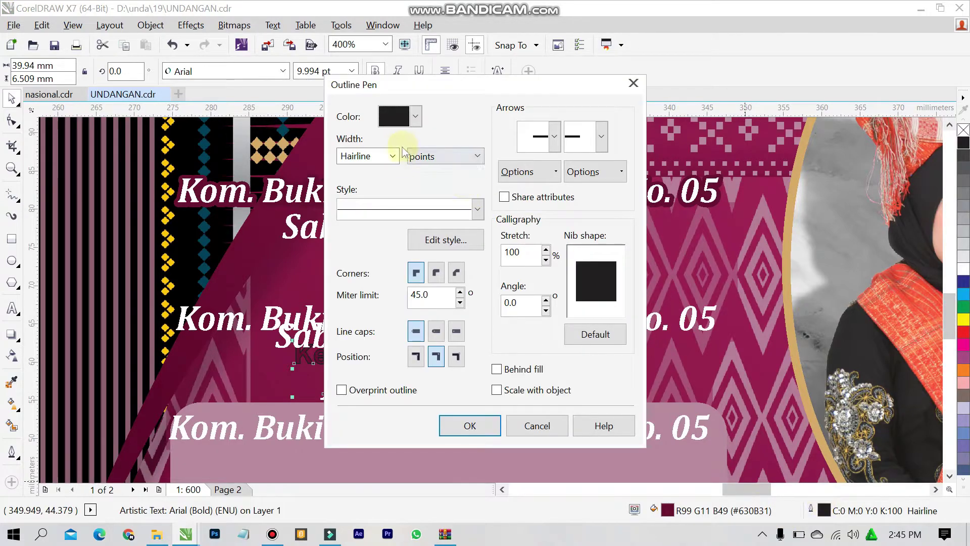
pyautogui.click(415, 116)
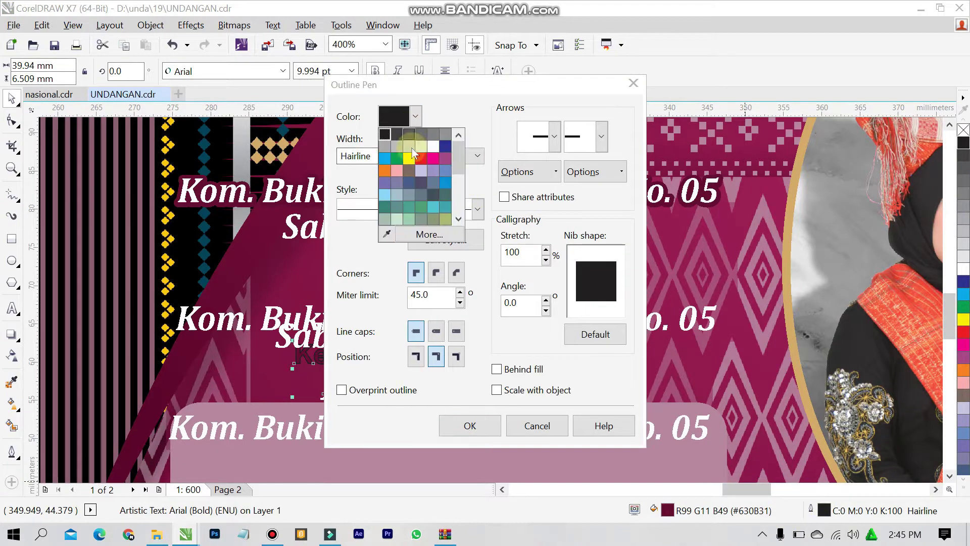
pyautogui.click(390, 232)
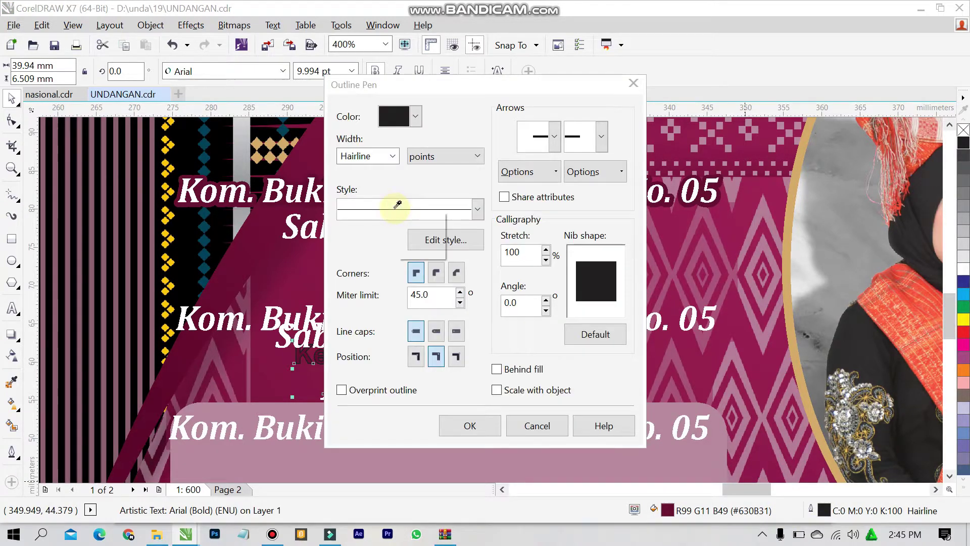
pyautogui.click(668, 511)
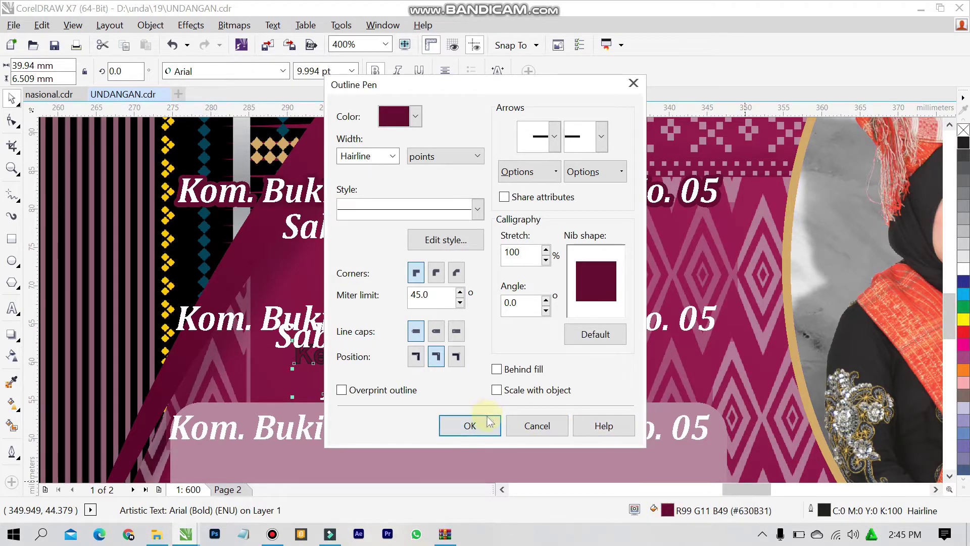
pyautogui.click(470, 426)
pyautogui.hotkey('shift', 'F12')
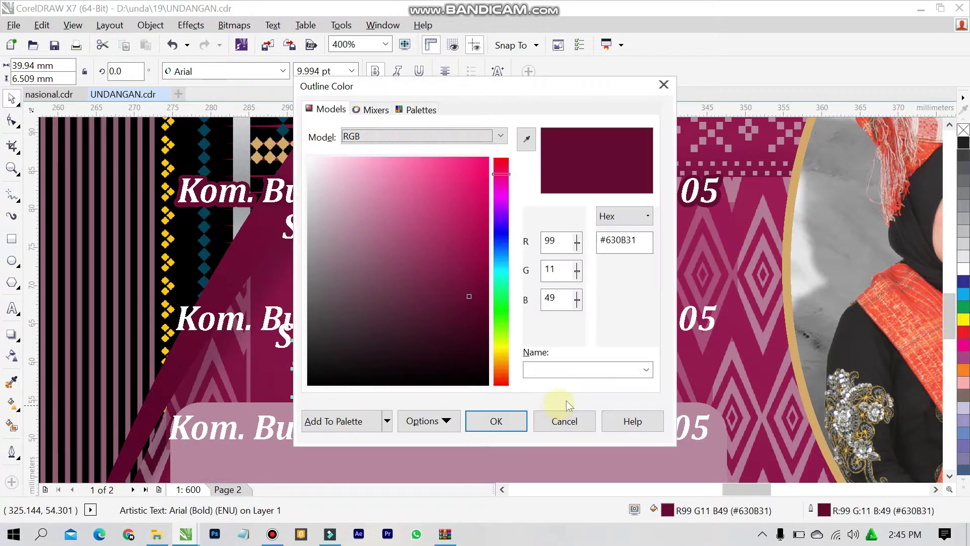
pyautogui.click(520, 422)
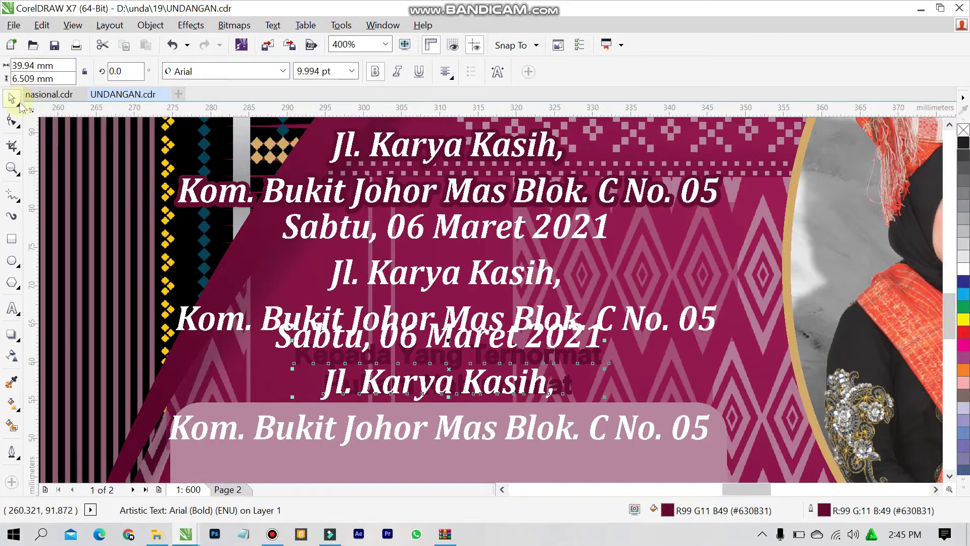
pyautogui.click(566, 377)
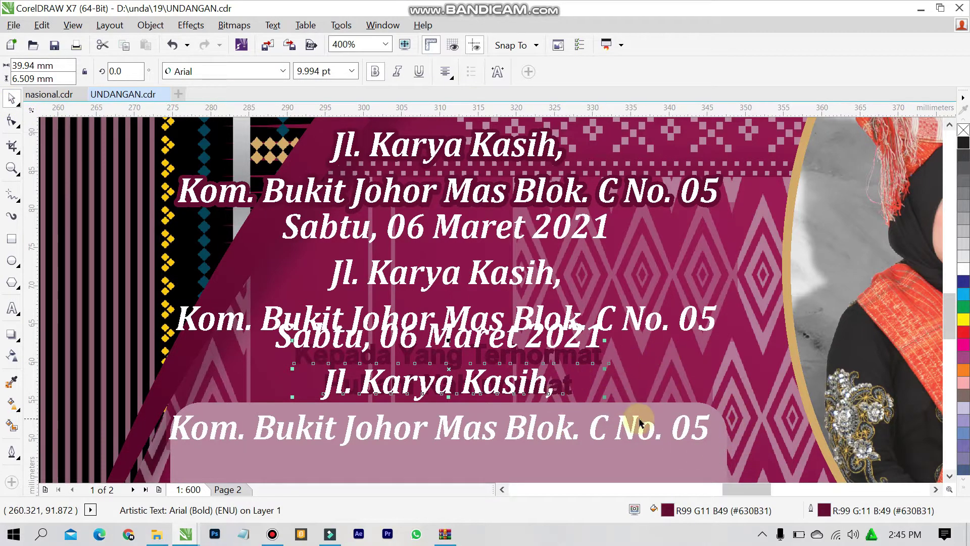
pyautogui.click(575, 390)
pyautogui.click(509, 364)
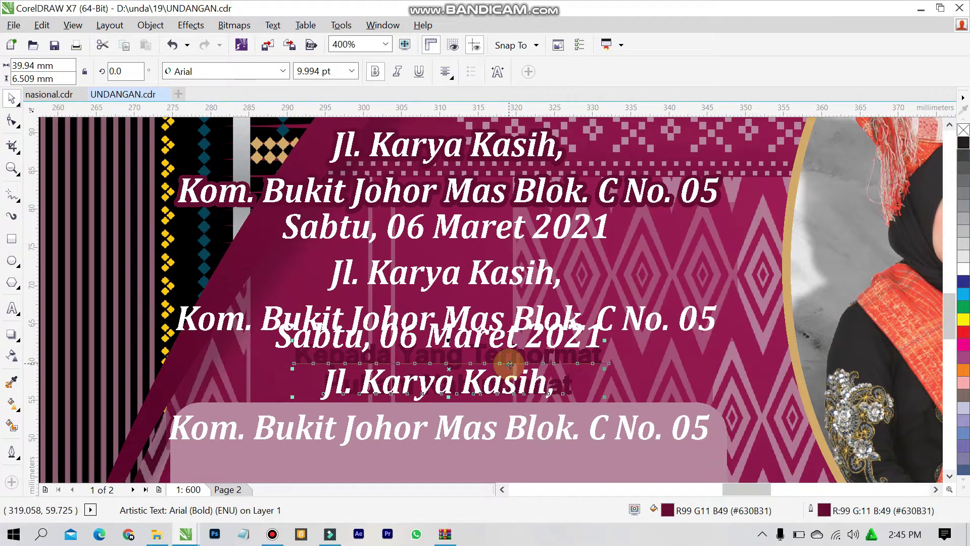
pyautogui.hotkey('shift', 'F12')
pyautogui.press('Escape')
pyautogui.click(397, 438)
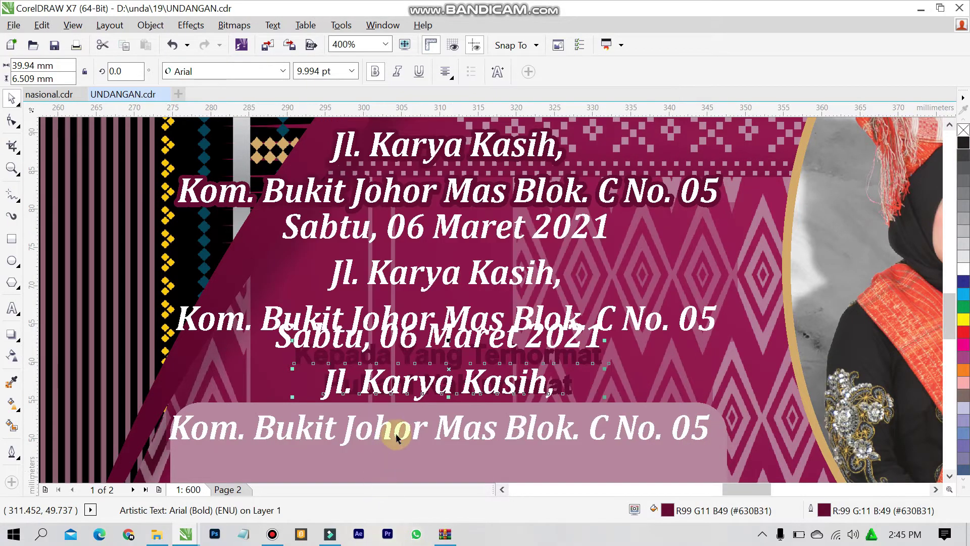
# Step: Move the maroon "Kepada Yang Terhormat" text to the right, partly clear of the overlapping white address copy
pyautogui.scroll(-1, 399, 426)
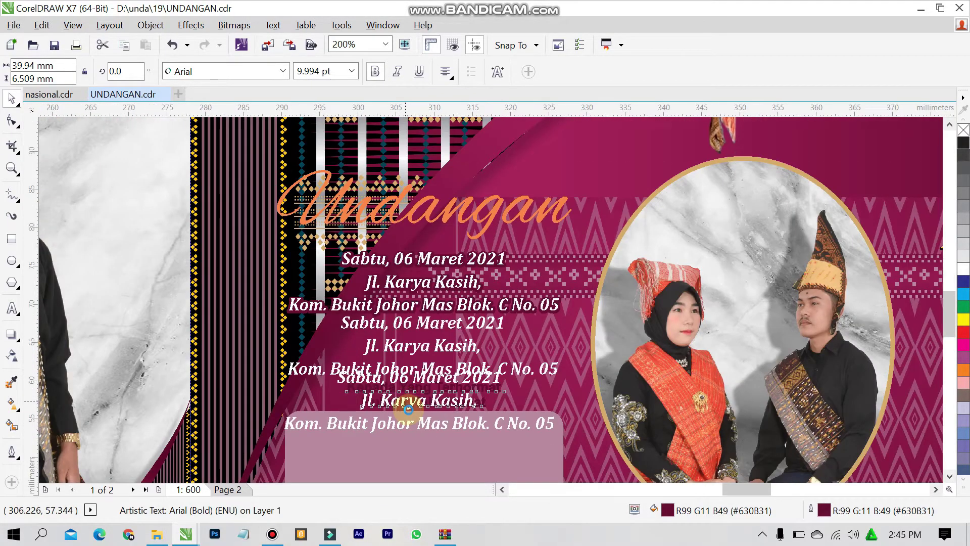
pyautogui.scroll(1, 548, 403)
pyautogui.moveTo(570, 372); pyautogui.dragTo(666, 374)
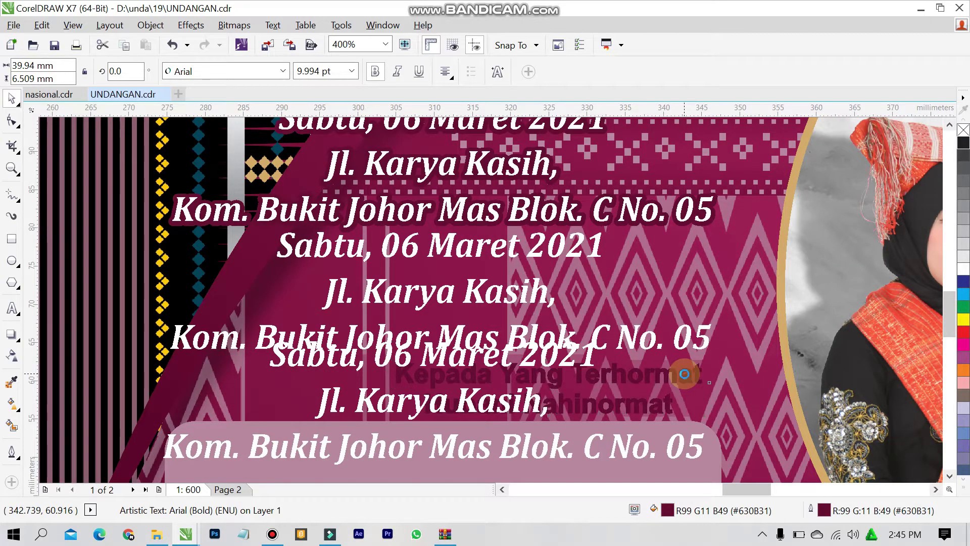
pyautogui.doubleClick(512, 340)
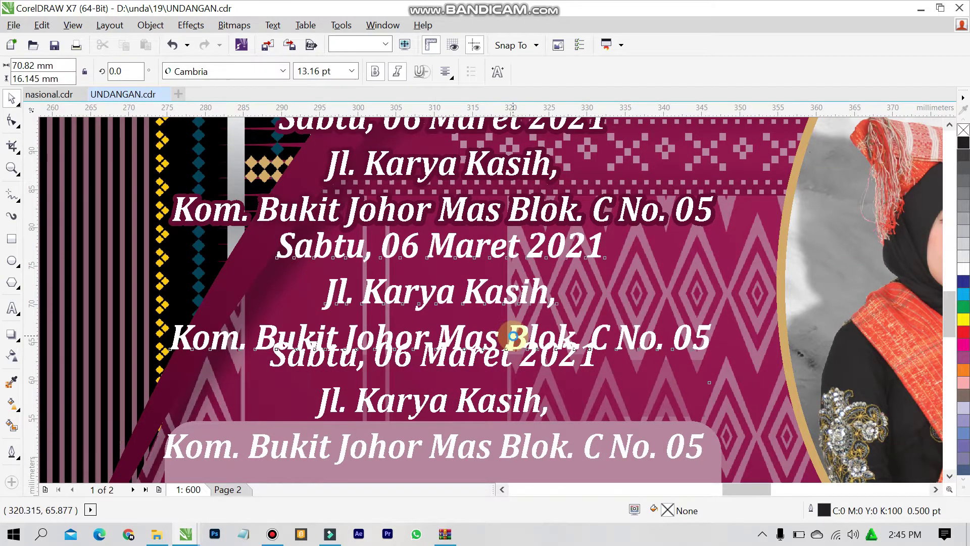
# Step: Undo the move, the outline and the maroon fill of the "Kepada Yang Terhormat" text
pyautogui.hotkey('ctrl', 'space')
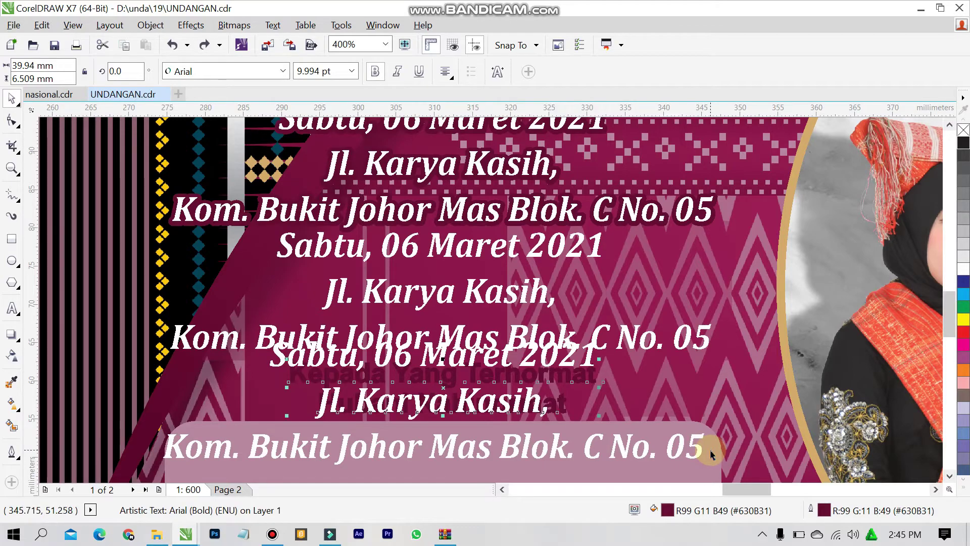
pyautogui.click(643, 407)
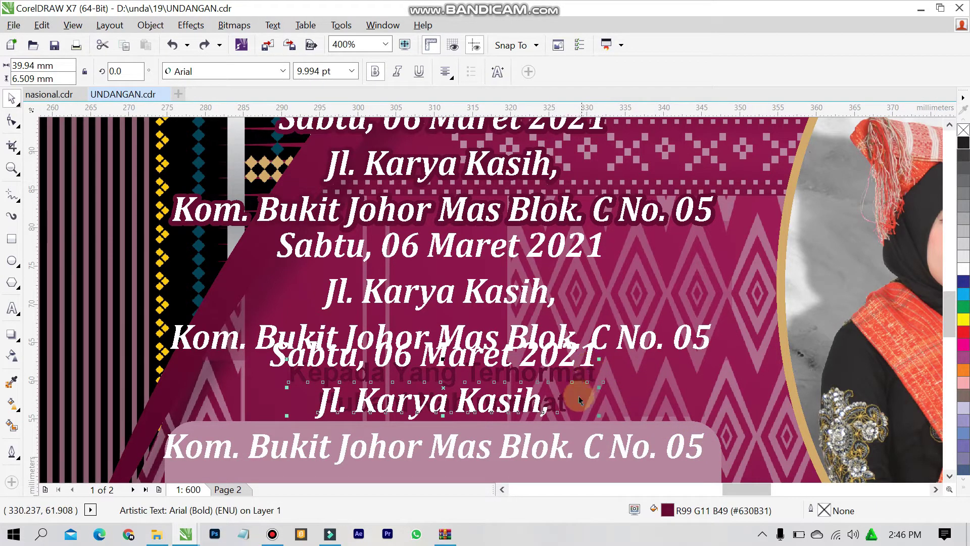
pyautogui.click(566, 410)
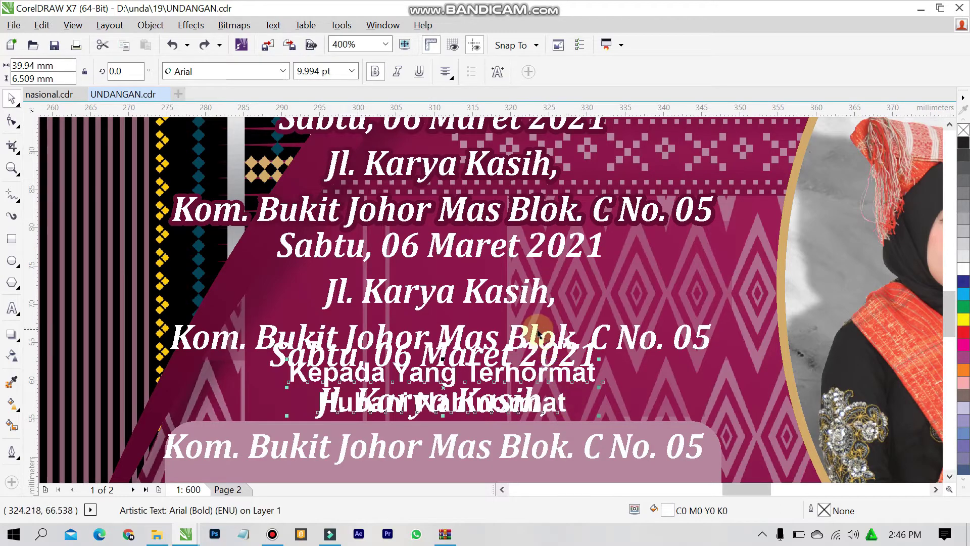
pyautogui.click(535, 452)
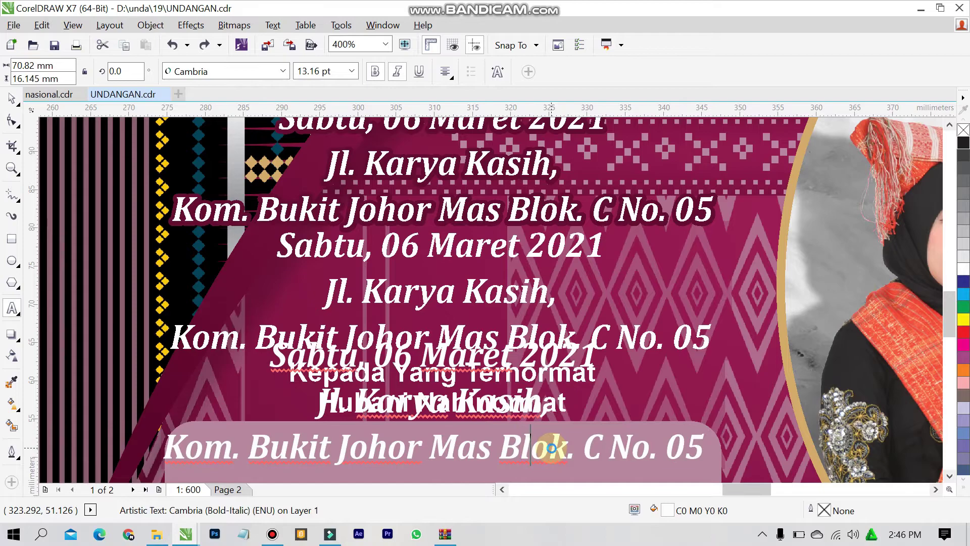
pyautogui.hotkey('ctrl', 'z')
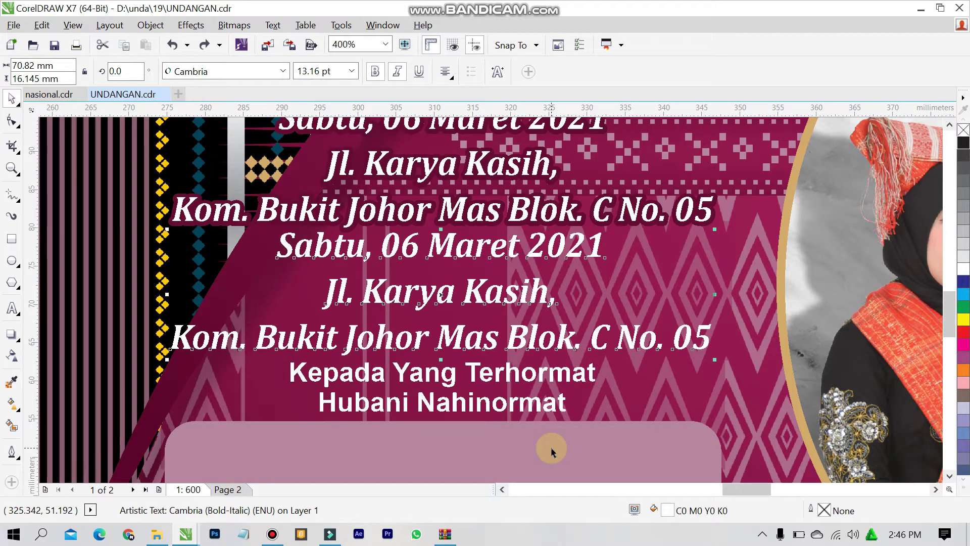
pyautogui.hotkey('ctrl', 'z')
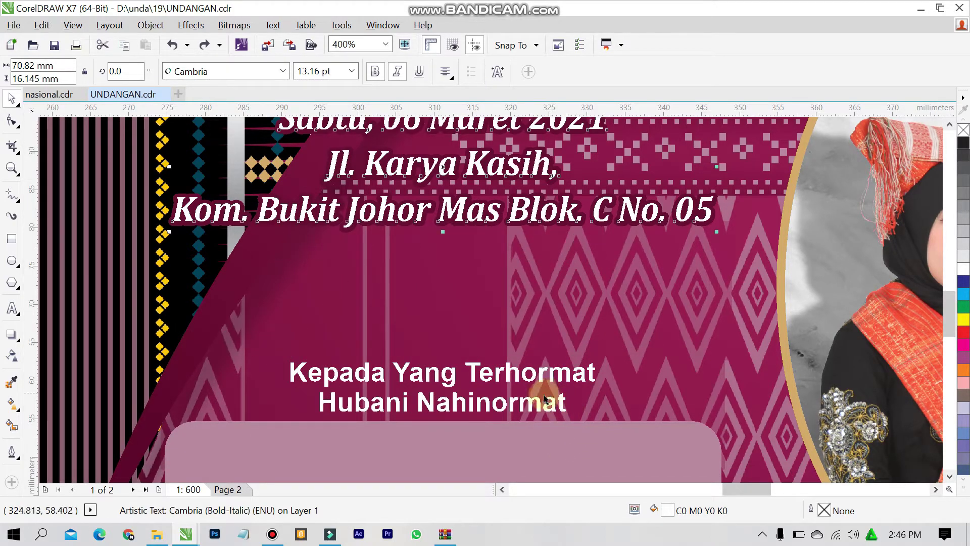
pyautogui.hotkey('ctrl', 'shift', 'z')
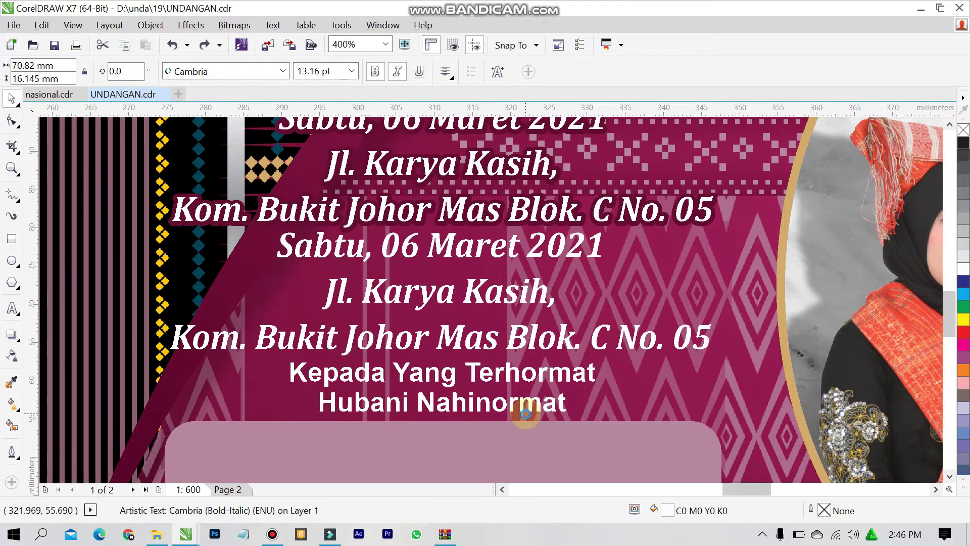
pyautogui.hotkey('ctrl', 'shift', 'z')
# Step: Fill all text of the lower date-and-address copy with the dark maroon (C47 M94 Y59 K62) sampled from the original text's edge
pyautogui.click(524, 453)
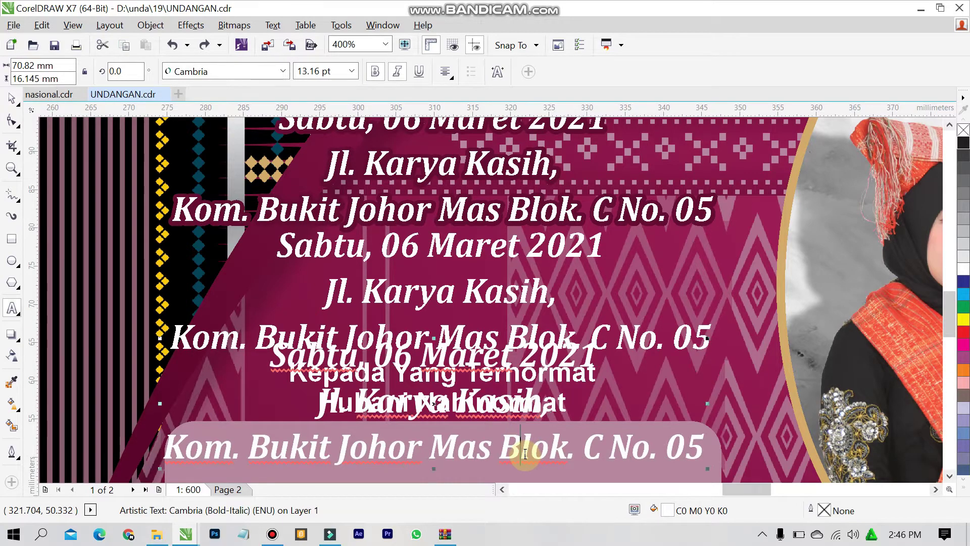
pyautogui.hotkey('ctrl', 'a')
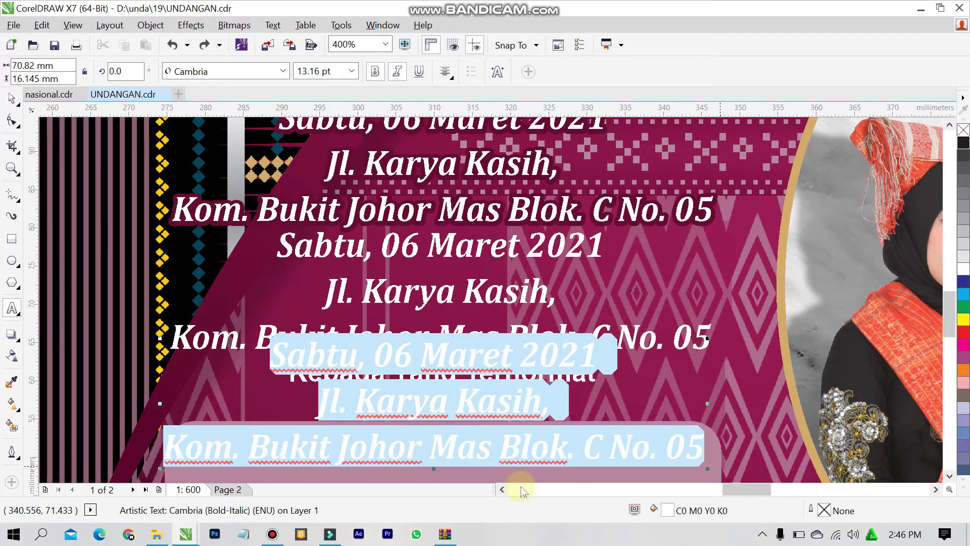
pyautogui.doubleClick(668, 509)
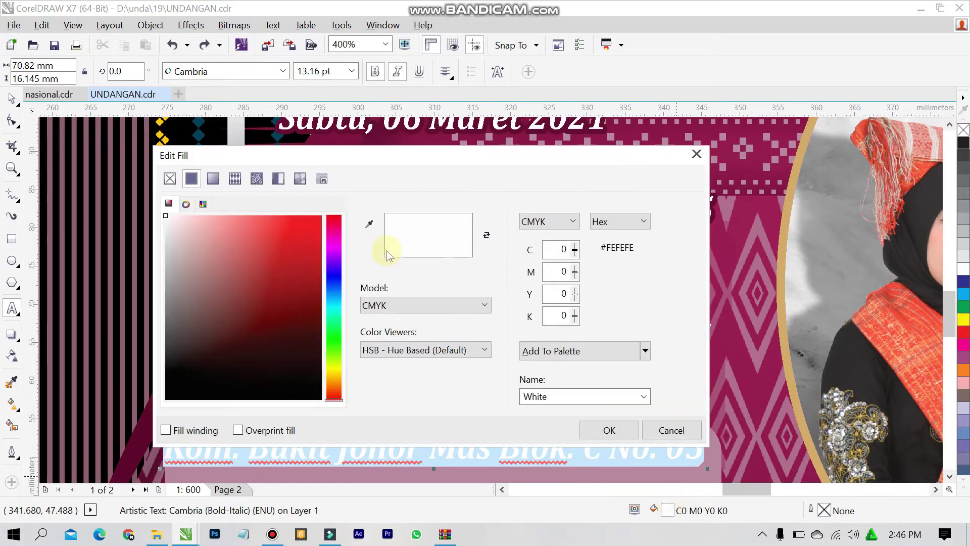
pyautogui.click(369, 223)
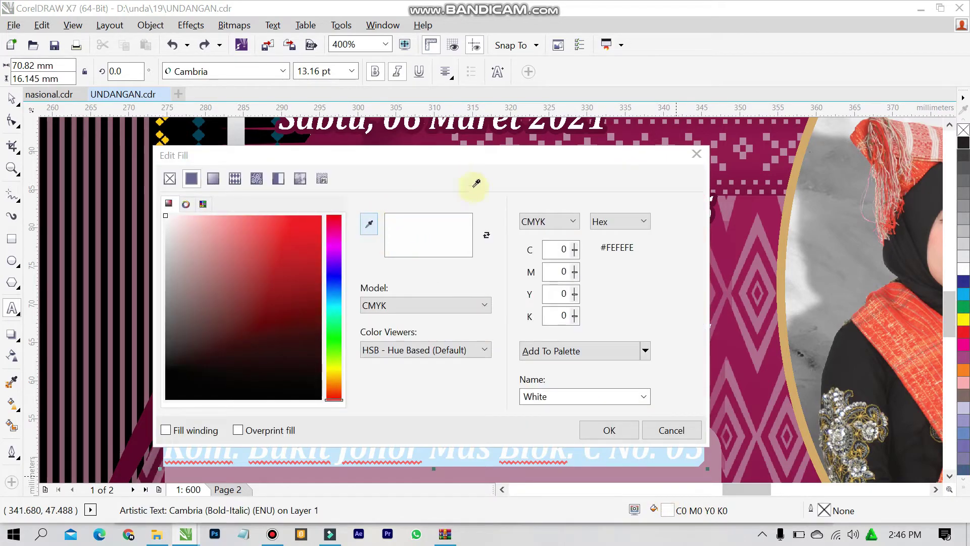
pyautogui.click(717, 193)
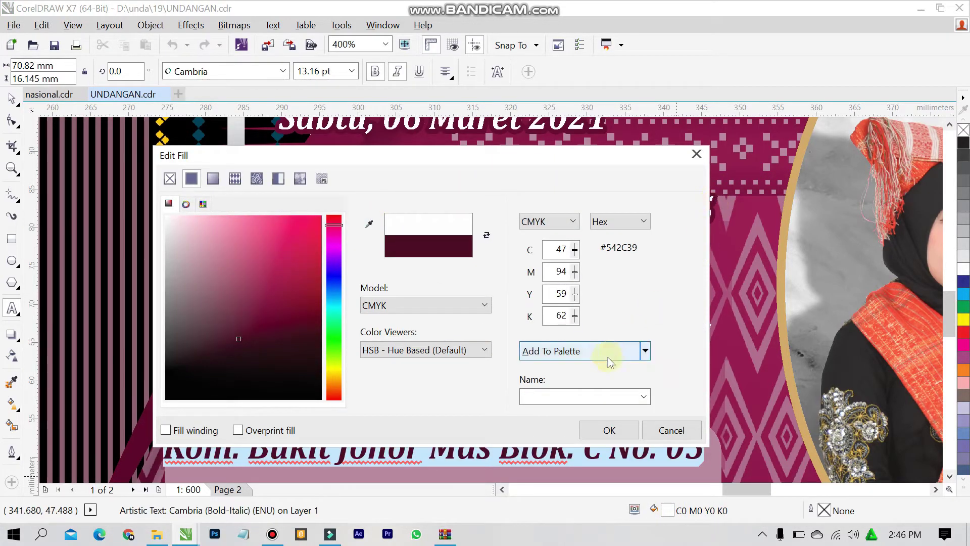
pyautogui.click(604, 429)
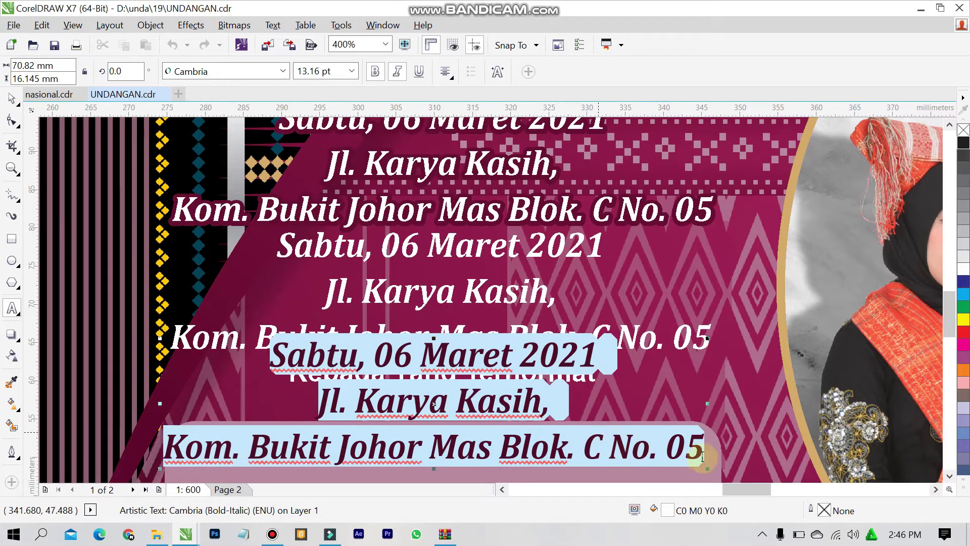
# Step: Give the lower date-and-address copy a hairline outline in the dark maroon (#4A0A25) sampled from its fill
pyautogui.rightClick(964, 268)
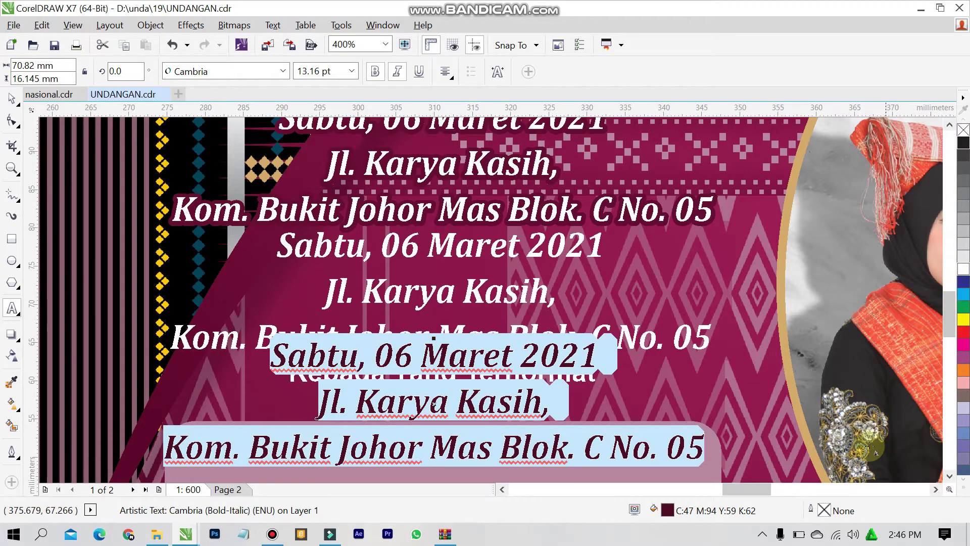
pyautogui.doubleClick(823, 512)
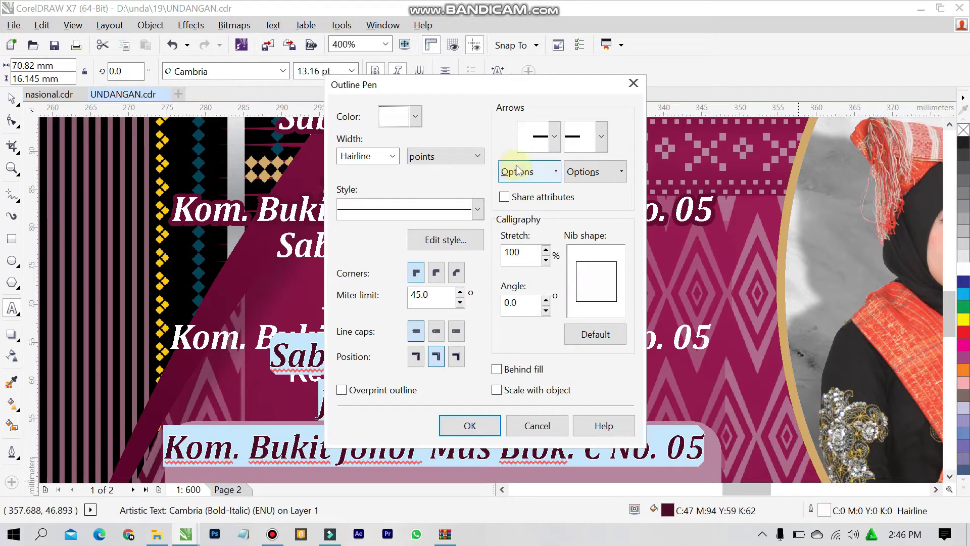
pyautogui.click(414, 116)
pyautogui.click(389, 235)
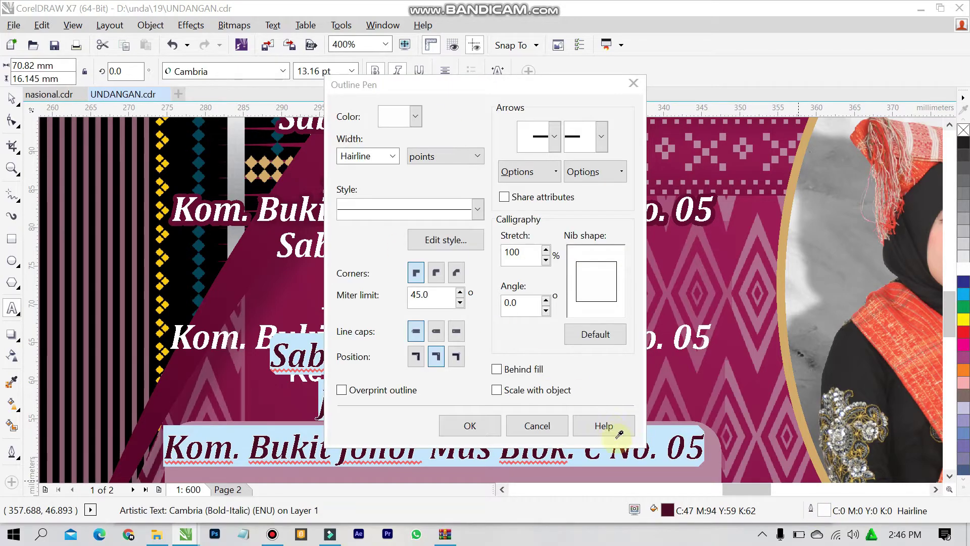
pyautogui.click(667, 510)
pyautogui.click(470, 425)
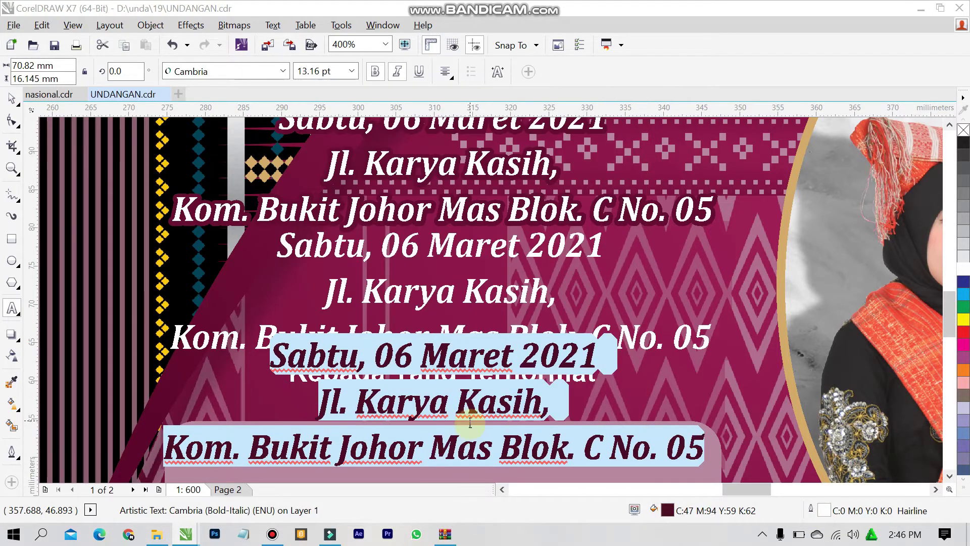
pyautogui.press('space')
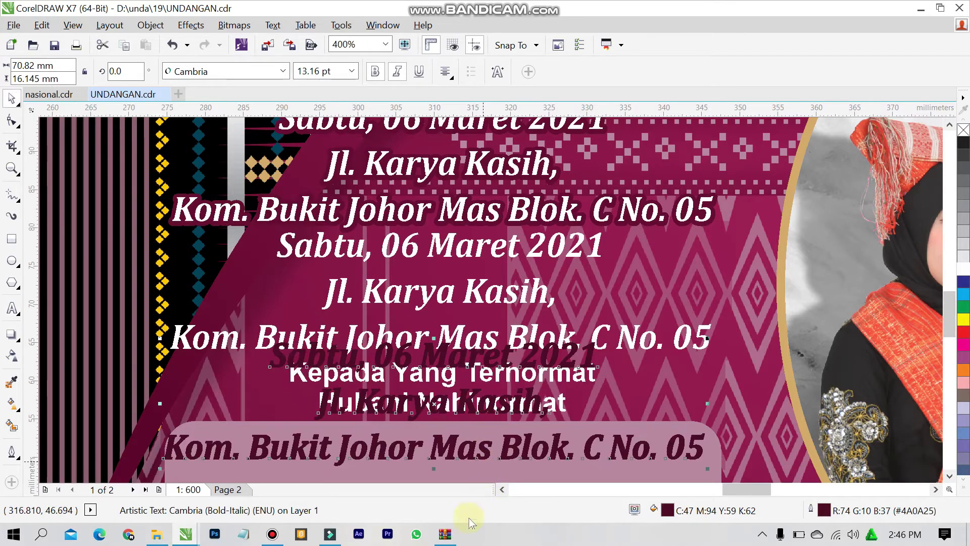
# Step: Set the outline width of the dark maroon date-and-address copy to 2.0 pt
pyautogui.click(364, 257)
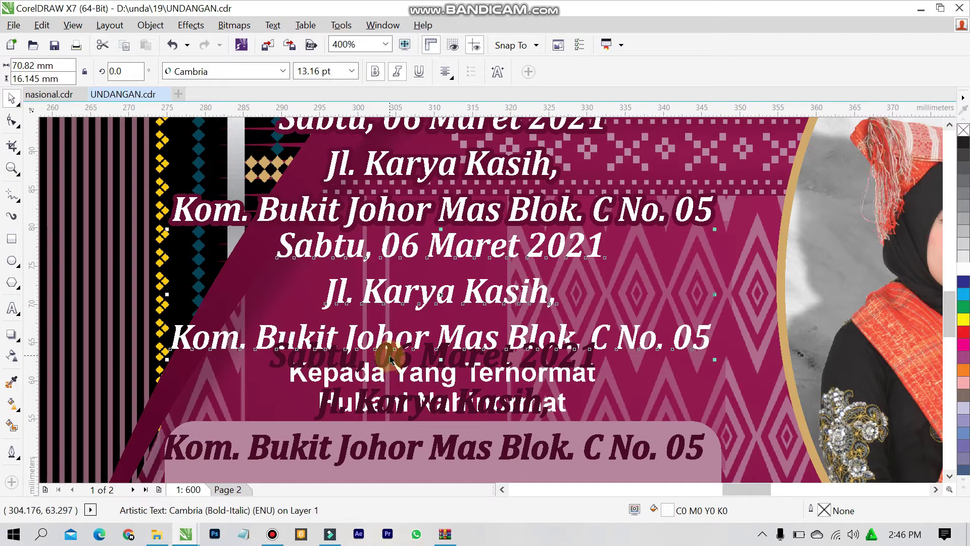
pyautogui.keyDown('shift'); pyautogui.click(390, 359); pyautogui.keyUp('shift')
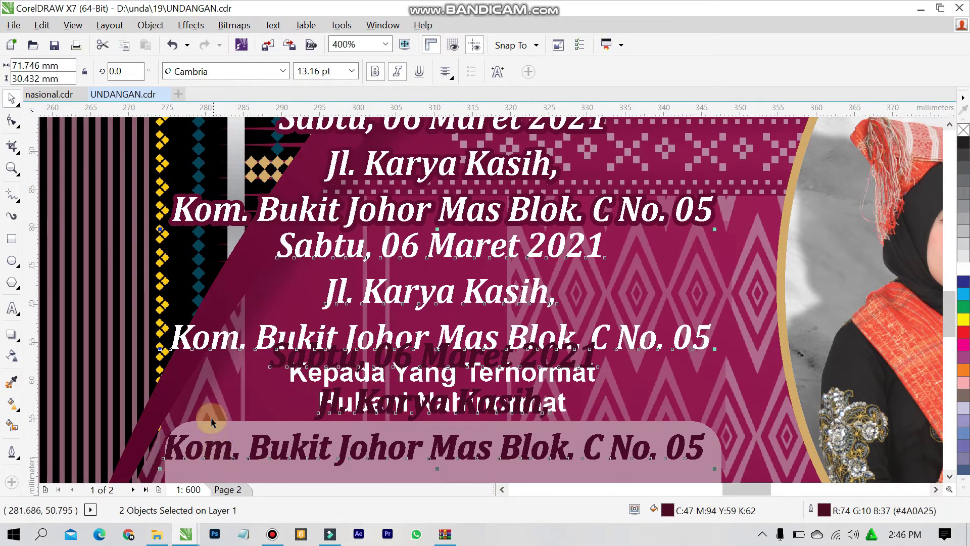
pyautogui.click(199, 449)
pyautogui.click(229, 458)
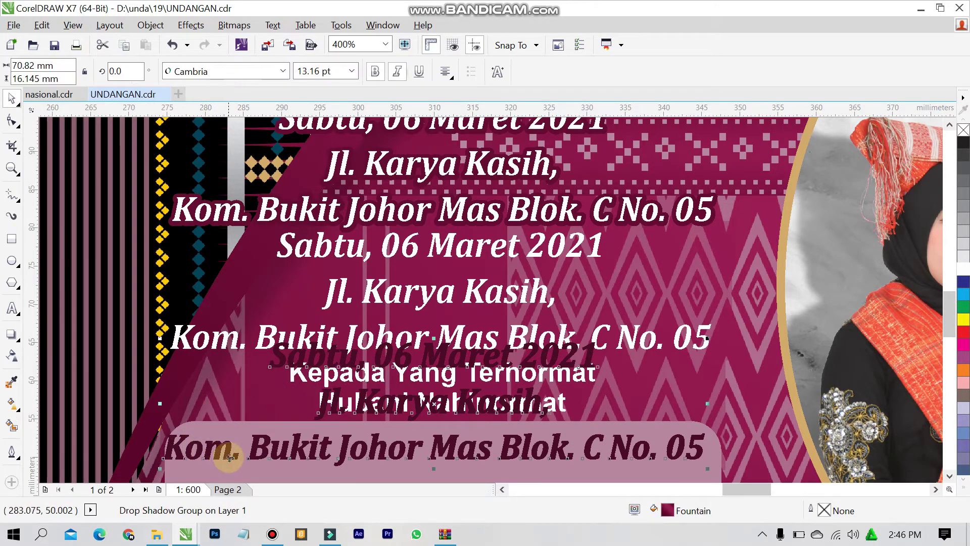
pyautogui.doubleClick(825, 510)
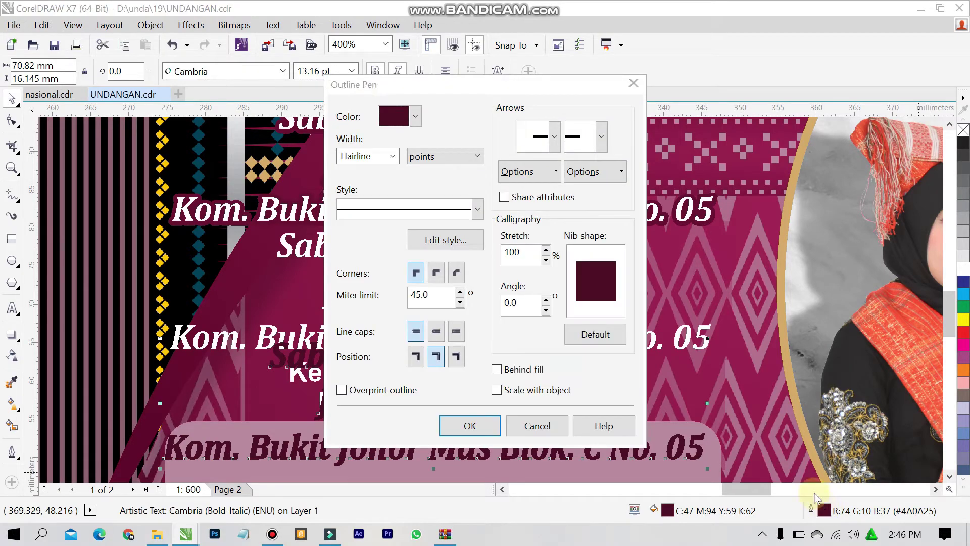
pyautogui.click(389, 157)
pyautogui.click(384, 257)
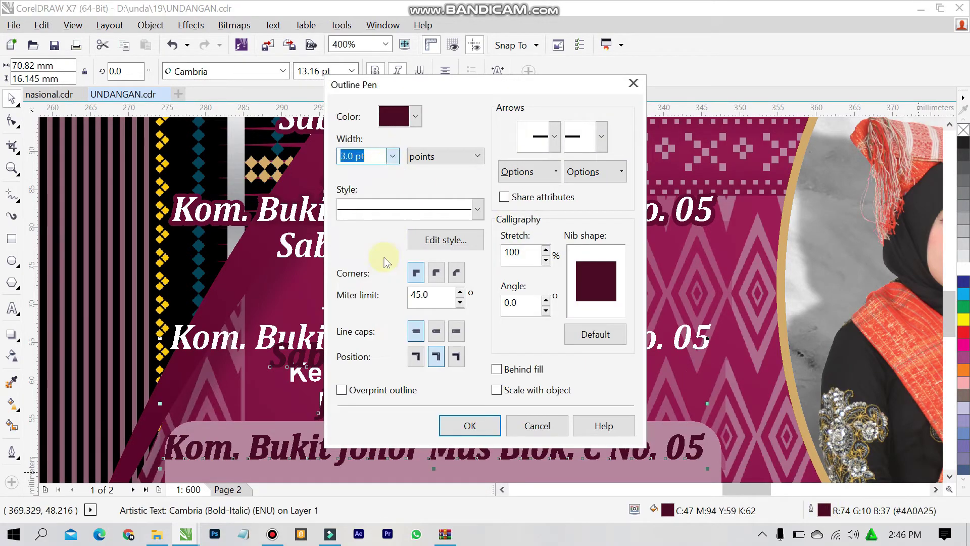
pyautogui.click(395, 159)
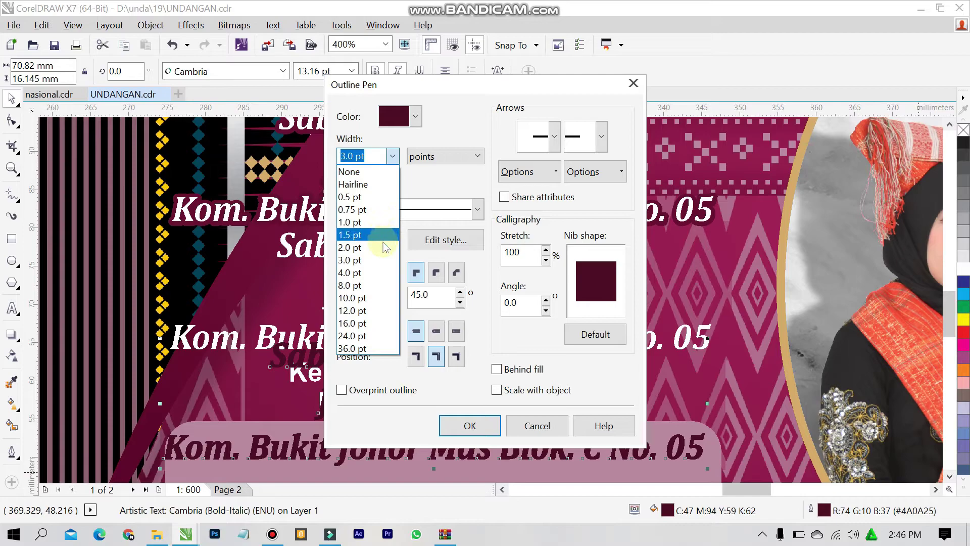
pyautogui.click(379, 245)
pyautogui.click(459, 433)
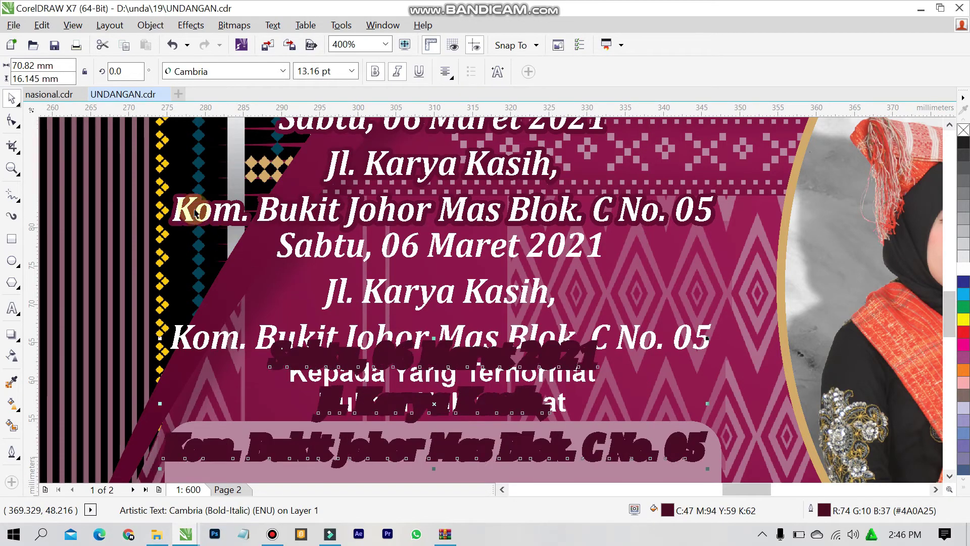
# Step: Align the white date-and-address copy with the dark outlined copy, centring them on each other horizontally and vertically
pyautogui.click(264, 340)
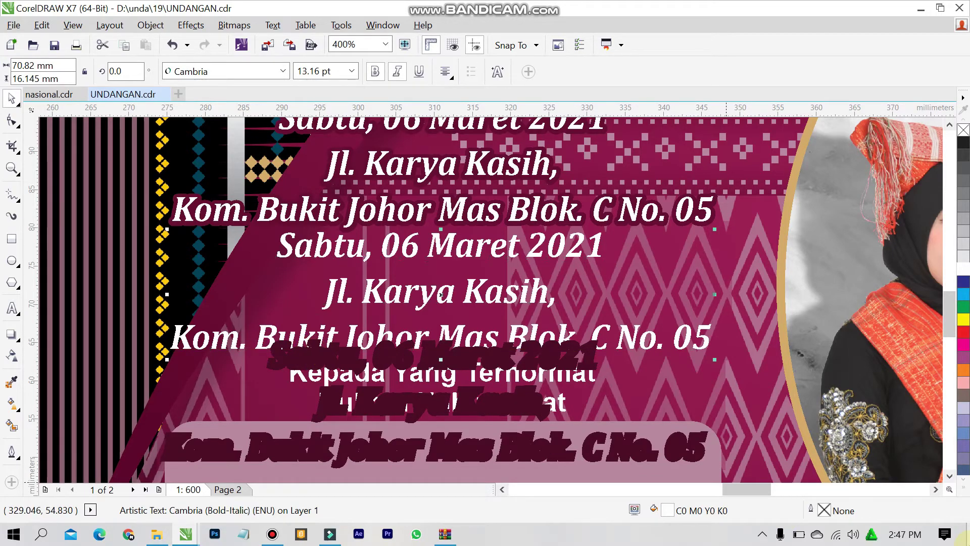
pyautogui.keyDown('shift'); pyautogui.click(524, 448); pyautogui.keyUp('shift')
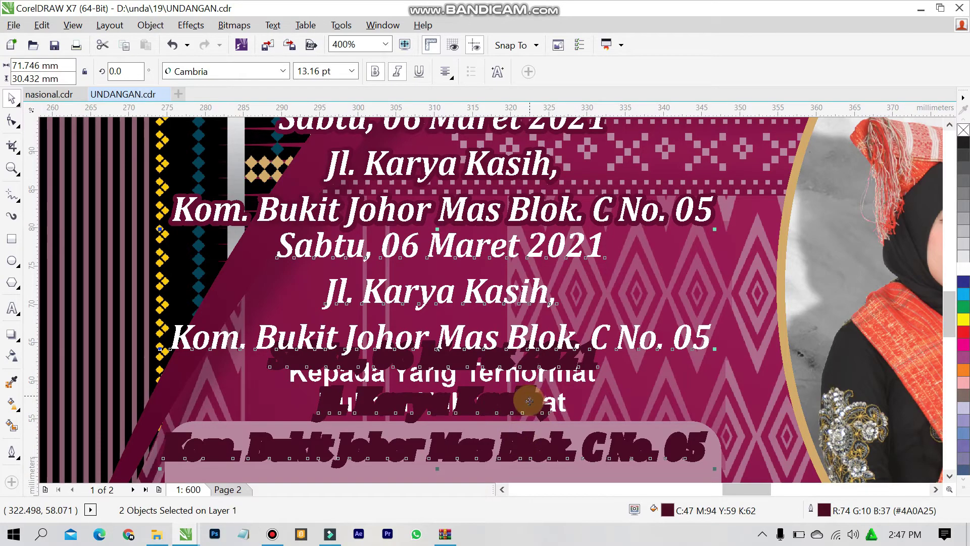
pyautogui.press('c')
pyautogui.press('e')
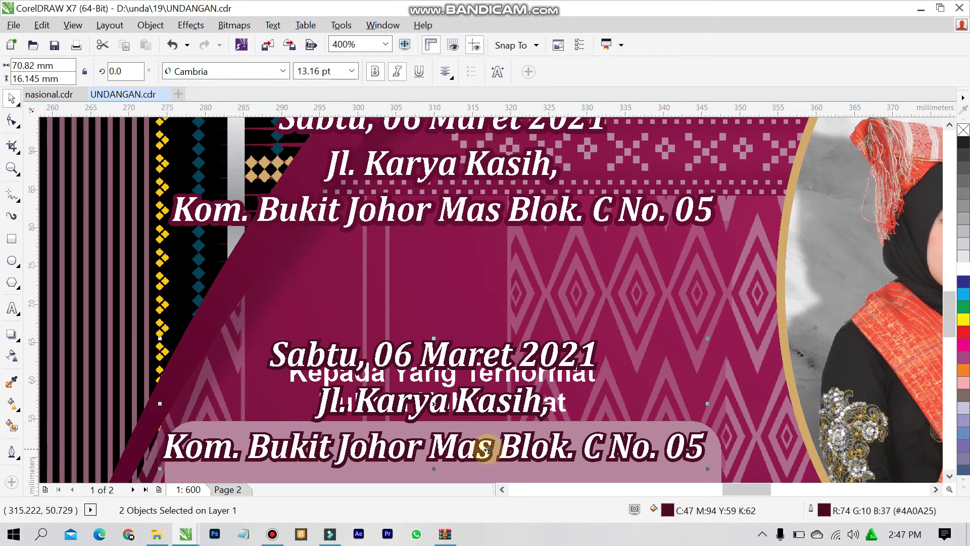
# Step: Check the stacked white and dark outlined date-and-address copies up close and delete both
pyautogui.scroll(4, 466, 465)
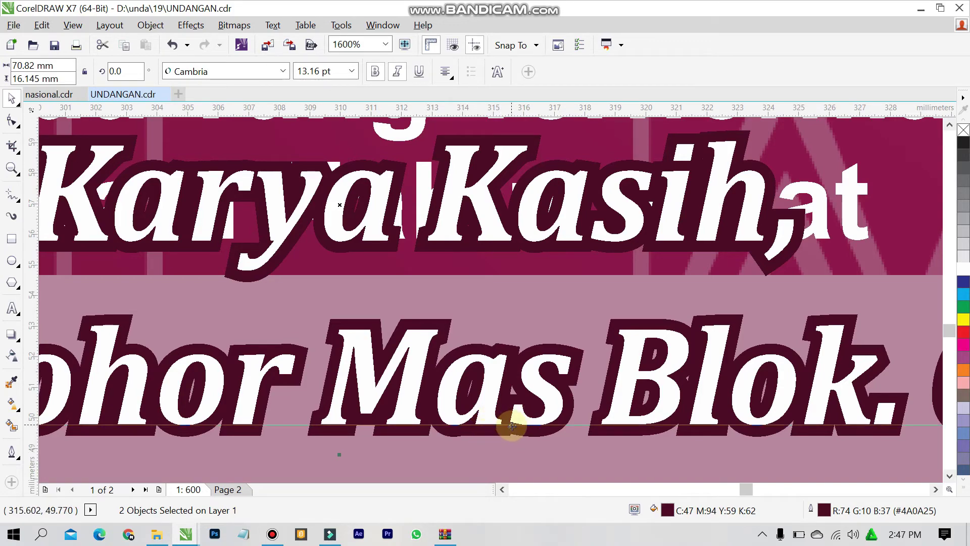
pyautogui.scroll(-4, 508, 425)
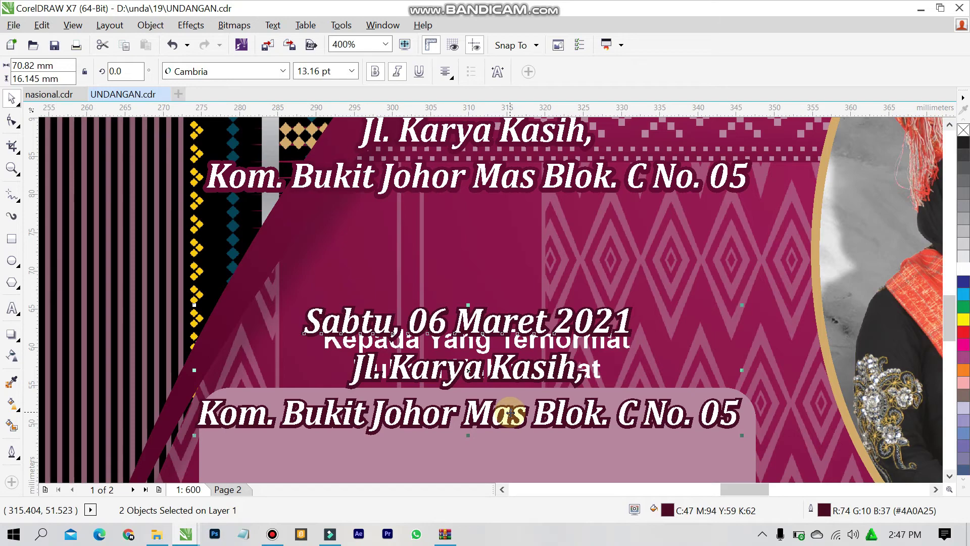
pyautogui.press('Delete')
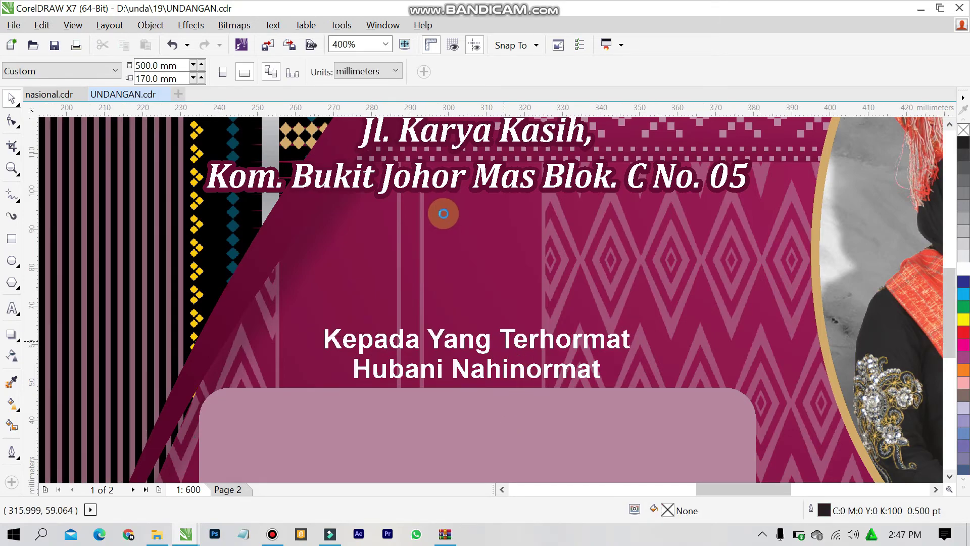